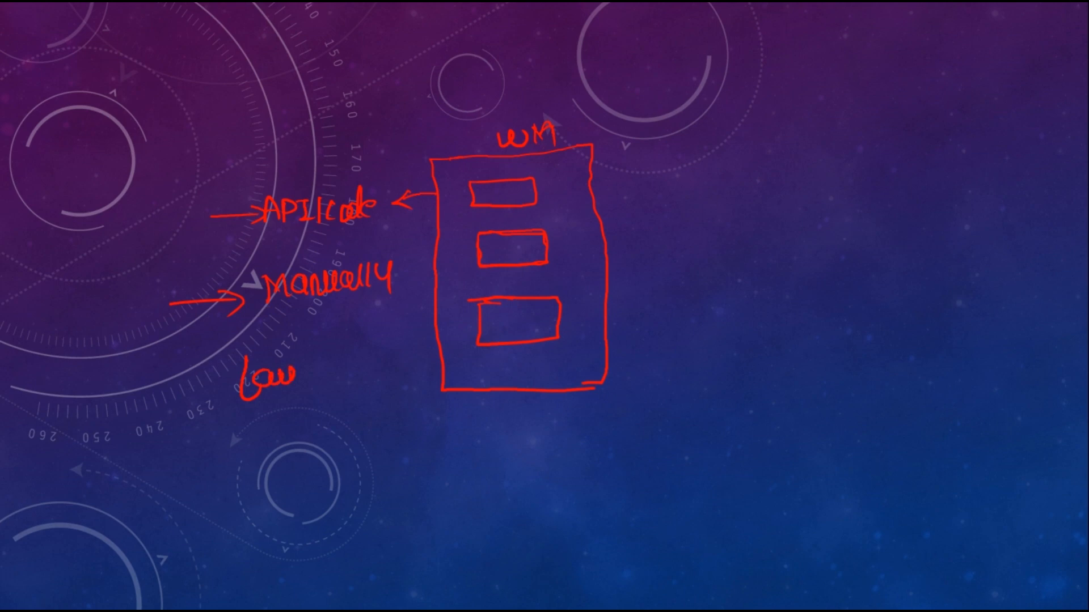
Complete the handwritten "Launcher" label with a pointing arrow, circle it, and draw arrows leading from it towards the WM box
drag(162, 407, 220, 398)
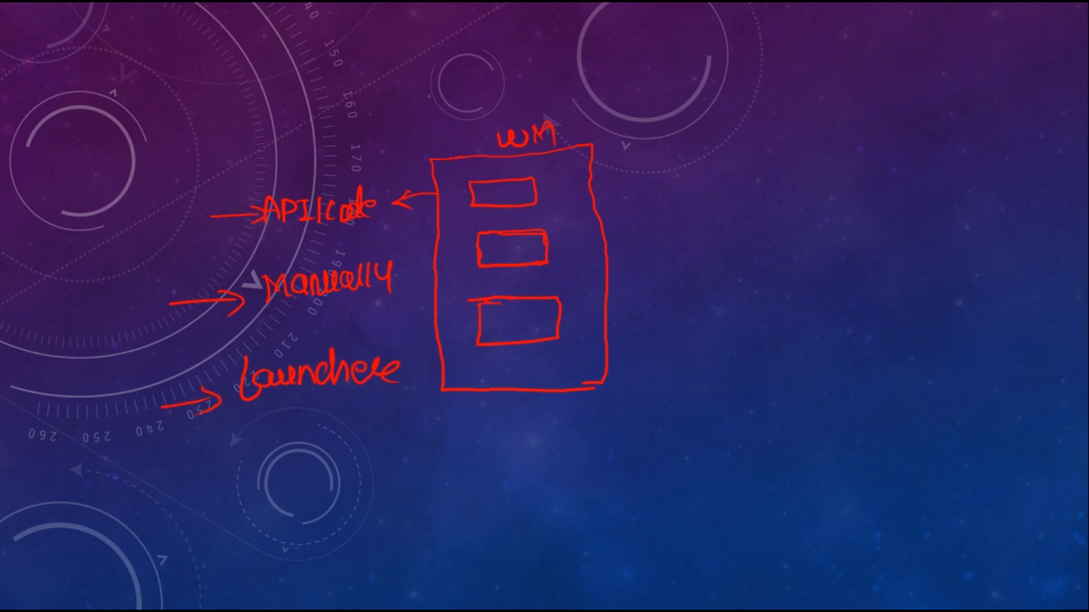
mouse_move(290, 341)
mouse_down()
mouse_move(228, 389)
mouse_move(361, 403)
mouse_move(403, 360)
mouse_move(281, 345)
mouse_up()
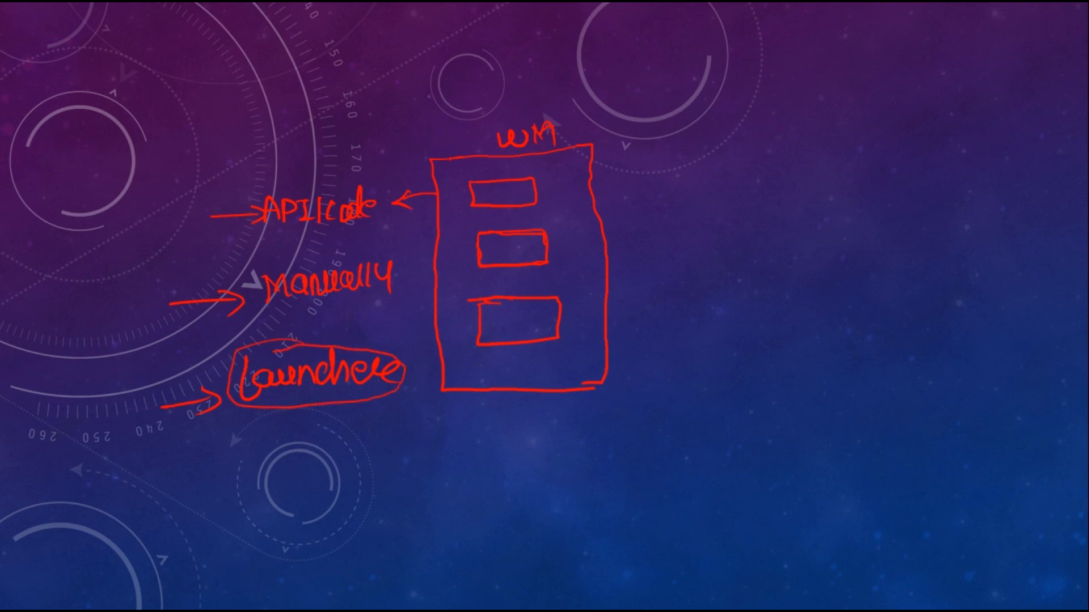
drag(310, 406, 317, 435)
drag(328, 421, 321, 439)
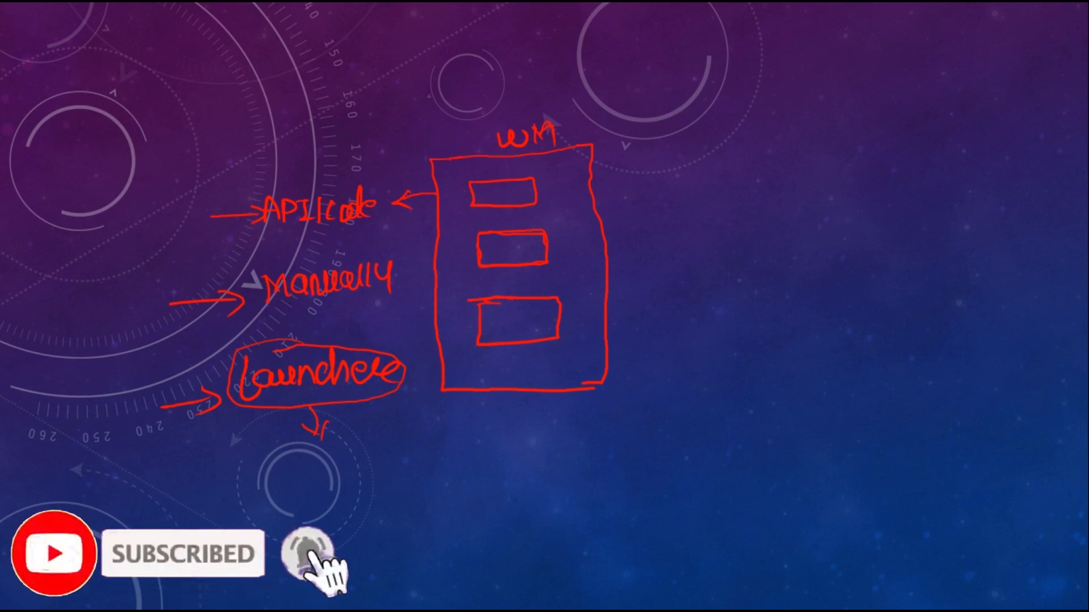
mouse_move(343, 447)
mouse_down()
mouse_move(433, 434)
mouse_move(444, 447)
mouse_up()
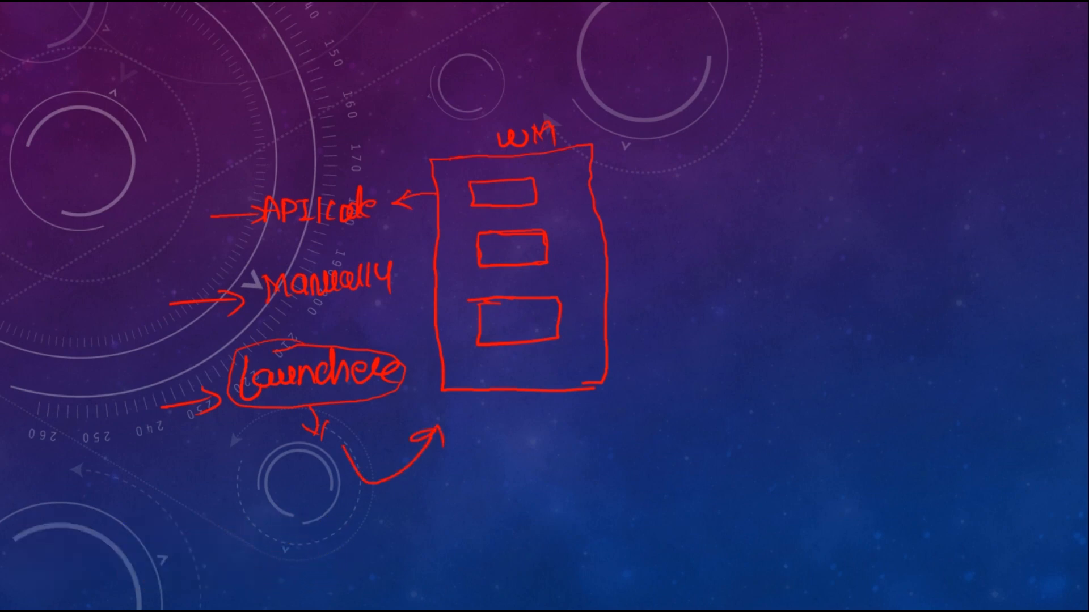
Draw an arrow out of the WM box beside its first step and handwrite "Container step" next to it
drag(572, 182, 636, 181)
drag(626, 175, 626, 189)
mouse_move(664, 154)
mouse_down()
mouse_move(660, 178)
mouse_move(675, 160)
mouse_move(703, 172)
mouse_up()
mouse_move(706, 164)
mouse_down()
mouse_move(746, 169)
mouse_move(747, 141)
mouse_up()
mouse_move(754, 155)
mouse_down()
mouse_move(756, 169)
mouse_move(769, 169)
mouse_up()
drag(775, 162, 805, 169)
mouse_move(856, 141)
mouse_down()
mouse_move(861, 161)
mouse_move(847, 162)
mouse_up()
mouse_move(869, 141)
mouse_down()
mouse_move(869, 160)
mouse_move(876, 150)
mouse_up()
mouse_move(878, 151)
mouse_down()
mouse_move(900, 143)
mouse_move(902, 164)
mouse_up()
drag(902, 143, 903, 156)
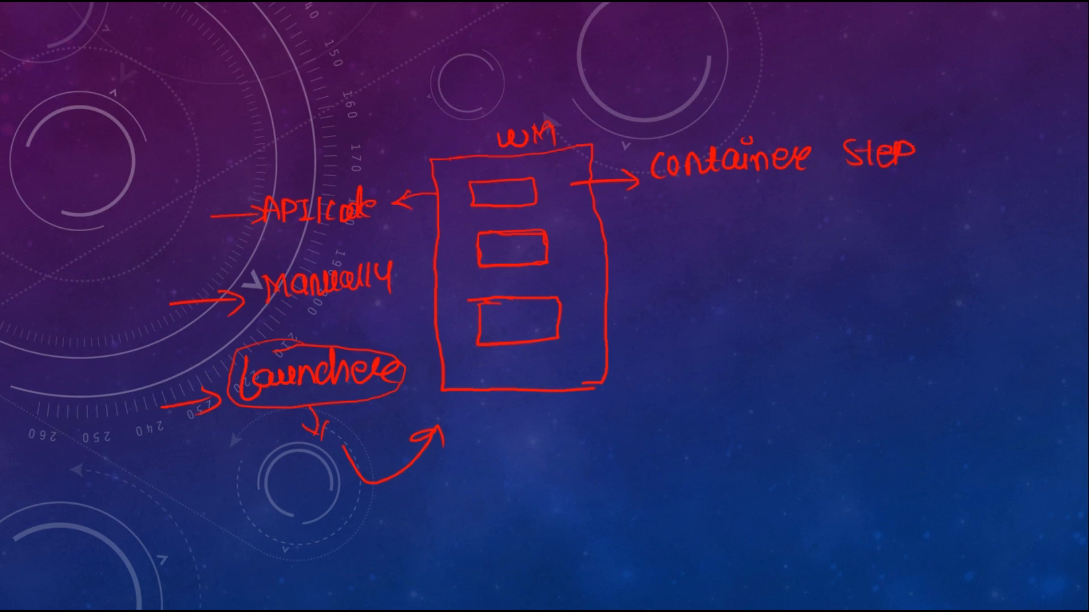
Draw an arrow above the container label, then sketch two WM boxes above the main model, linked by a curved arrow with the first label circled
drag(748, 135, 763, 97)
drag(763, 98, 771, 120)
mouse_move(439, 32)
mouse_down()
mouse_move(408, 34)
mouse_move(483, 75)
mouse_move(428, 30)
mouse_up()
drag(425, 96, 492, 106)
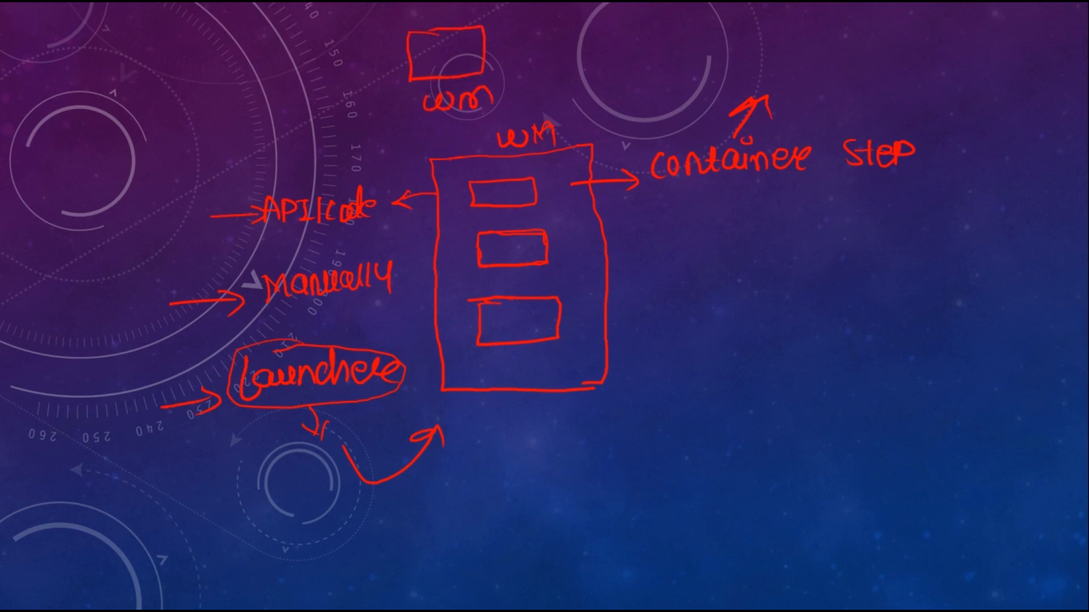
mouse_move(458, 30)
mouse_down()
mouse_move(559, 13)
mouse_move(574, 26)
mouse_move(561, 72)
mouse_move(630, 26)
mouse_up()
mouse_move(571, 84)
mouse_down()
mouse_move(580, 97)
mouse_move(596, 81)
mouse_up()
drag(611, 82, 644, 103)
mouse_move(433, 115)
mouse_down()
mouse_move(510, 92)
mouse_move(422, 109)
mouse_up()
mouse_move(455, 25)
mouse_down()
mouse_move(539, 6)
mouse_move(578, 25)
mouse_up()
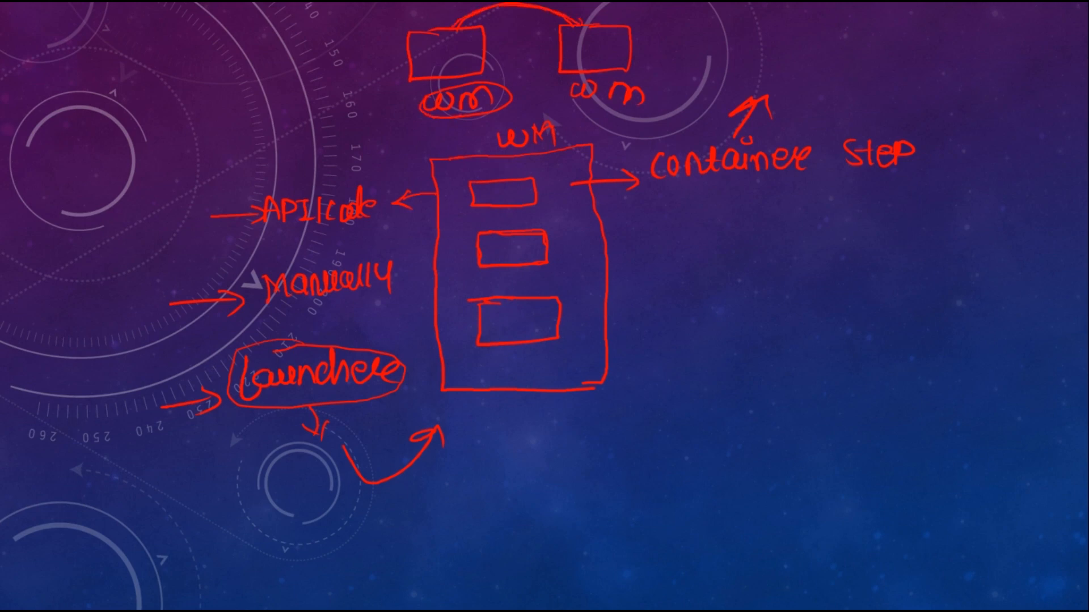
Underline "Container" and add an arrow beside the second step with an abbreviated "Parti" participant label ending in a line
drag(653, 183, 805, 181)
drag(581, 244, 633, 242)
mouse_move(619, 233)
mouse_down()
mouse_move(636, 242)
mouse_move(624, 252)
mouse_up()
mouse_move(674, 227)
mouse_down()
mouse_move(676, 258)
mouse_move(693, 241)
mouse_up()
mouse_move(706, 226)
mouse_down()
mouse_move(698, 235)
mouse_move(753, 224)
mouse_move(763, 242)
mouse_move(847, 226)
mouse_up()
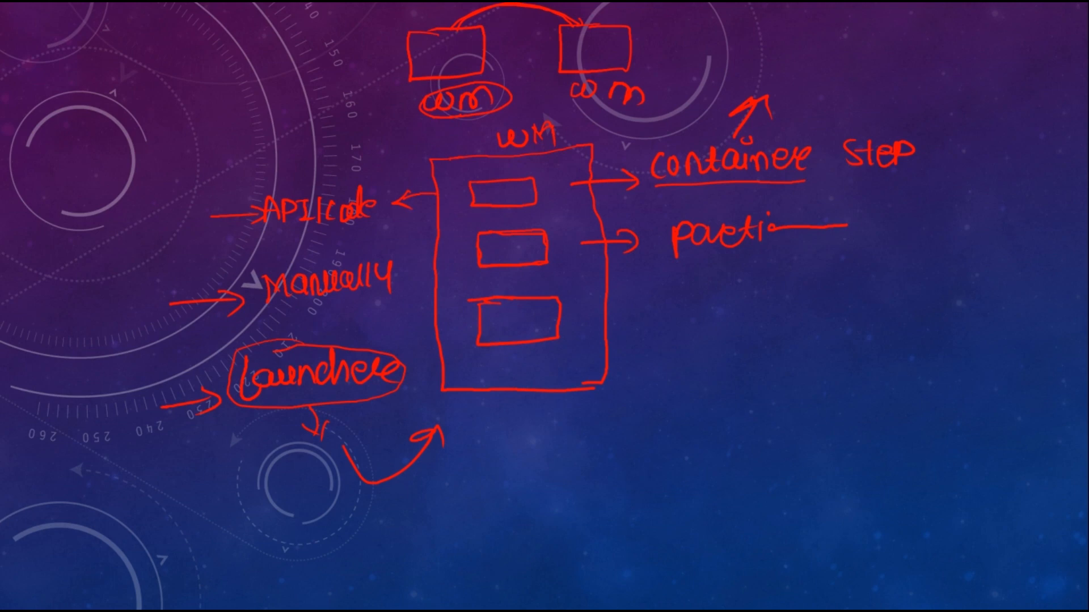
Link the first step box to the second and the participant label to the first, then sketch two small shapes above "API/Code"
mouse_move(468, 184)
mouse_down()
mouse_move(465, 203)
mouse_move(530, 208)
mouse_move(538, 183)
mouse_move(507, 228)
mouse_up()
drag(499, 222, 522, 220)
drag(674, 250, 541, 196)
drag(541, 196, 565, 212)
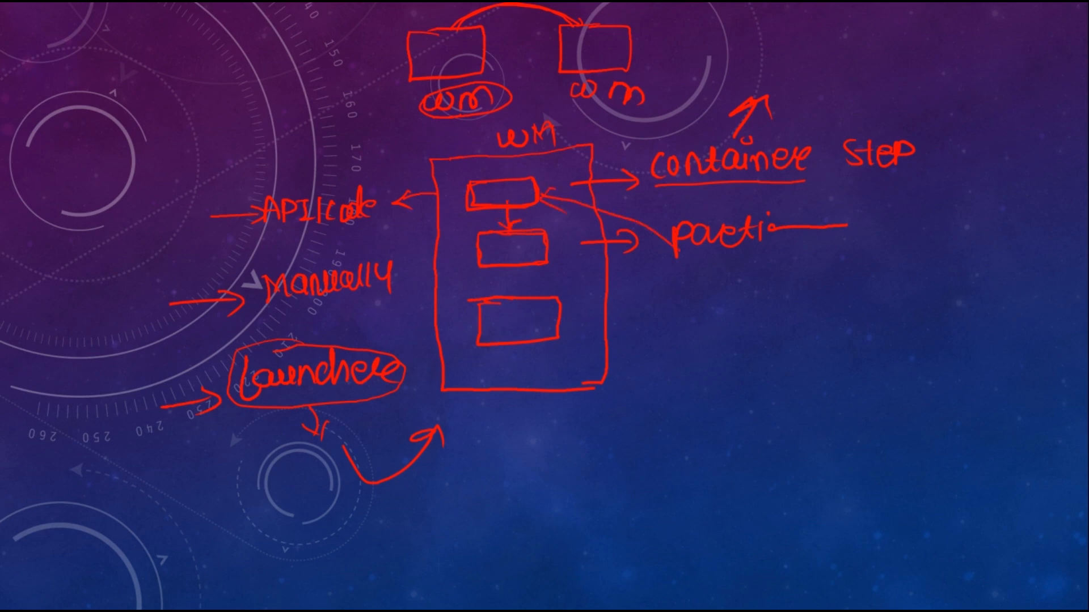
drag(471, 193, 536, 209)
mouse_move(211, 81)
mouse_down()
mouse_move(271, 80)
mouse_move(240, 79)
mouse_up()
mouse_move(313, 80)
mouse_down()
mouse_move(347, 78)
mouse_move(313, 122)
mouse_up()
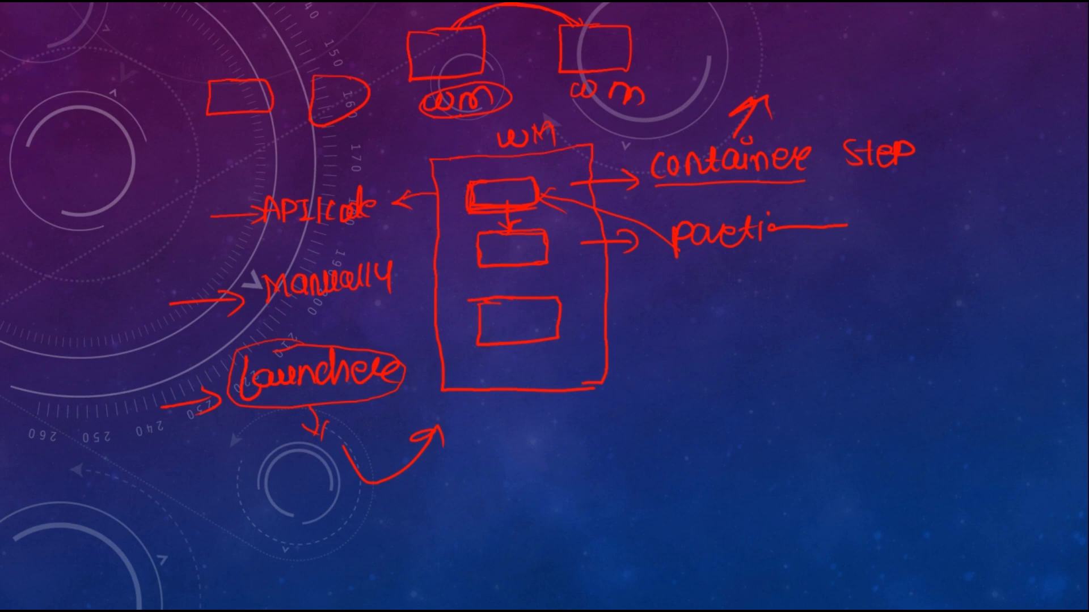
Draw an arrow out of the WM box beside its third step and handwrite "Decision step" next to it
drag(588, 302, 616, 301)
drag(611, 294, 613, 319)
drag(653, 285, 741, 307)
mouse_move(754, 294)
mouse_down()
mouse_move(749, 304)
mouse_move(760, 296)
mouse_up()
drag(762, 309, 891, 295)
Branch the decision step into handwritten "OR" and "AND" options and sketch two rectangles beneath them
drag(743, 368, 775, 324)
drag(774, 324, 784, 363)
mouse_move(718, 397)
mouse_down()
mouse_move(706, 414)
mouse_move(731, 403)
mouse_up()
mouse_move(735, 400)
mouse_down()
mouse_move(737, 428)
mouse_move(794, 388)
mouse_up()
mouse_move(794, 388)
mouse_down()
mouse_move(803, 420)
mouse_move(802, 406)
mouse_up()
mouse_move(806, 417)
mouse_down()
mouse_move(809, 393)
mouse_move(820, 415)
mouse_up()
mouse_move(820, 415)
mouse_down()
mouse_move(824, 390)
mouse_move(830, 420)
mouse_up()
drag(829, 390, 834, 418)
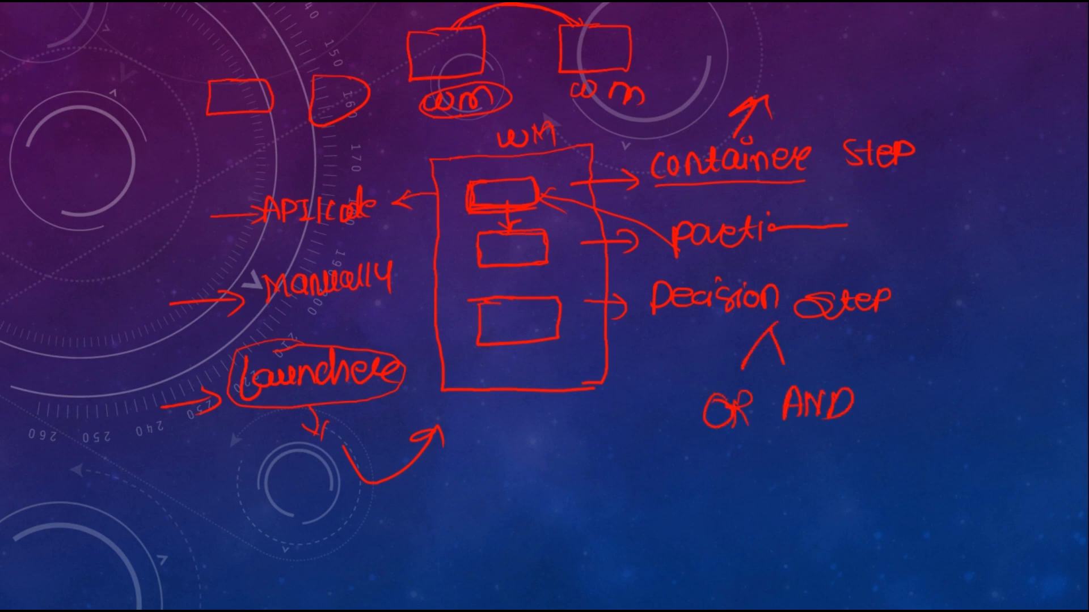
mouse_move(680, 455)
mouse_down()
mouse_move(654, 457)
mouse_move(713, 472)
mouse_move(675, 457)
mouse_up()
drag(853, 491, 913, 454)
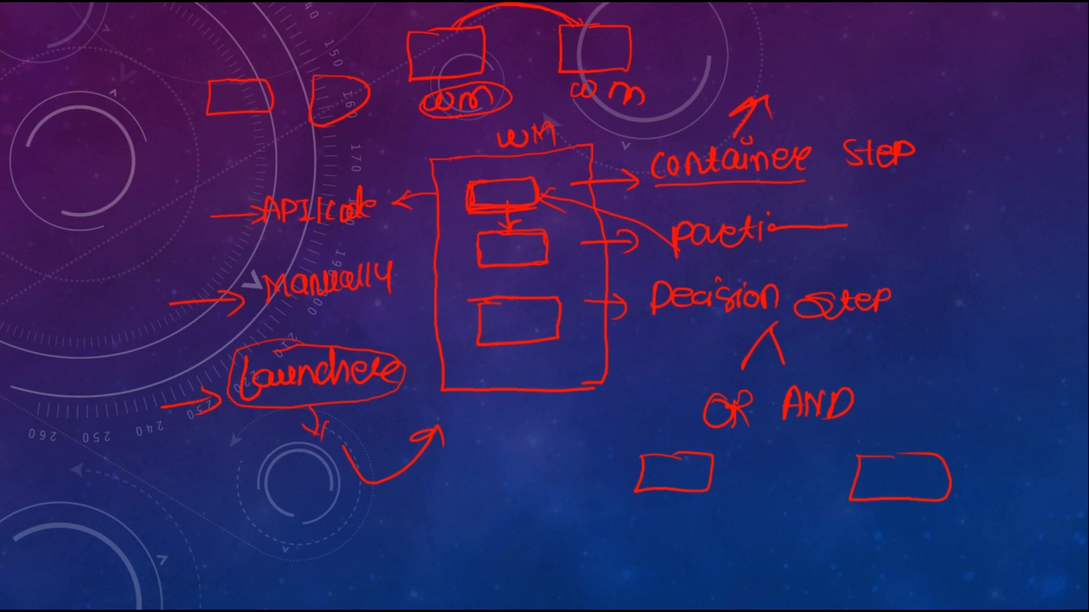
Emphasize the "OR" and "AND" options by circling each of them repeatedly
mouse_move(743, 377)
mouse_down()
mouse_move(724, 377)
mouse_move(748, 406)
mouse_up()
mouse_move(744, 380)
mouse_down()
mouse_move(683, 411)
mouse_move(762, 423)
mouse_move(719, 380)
mouse_up()
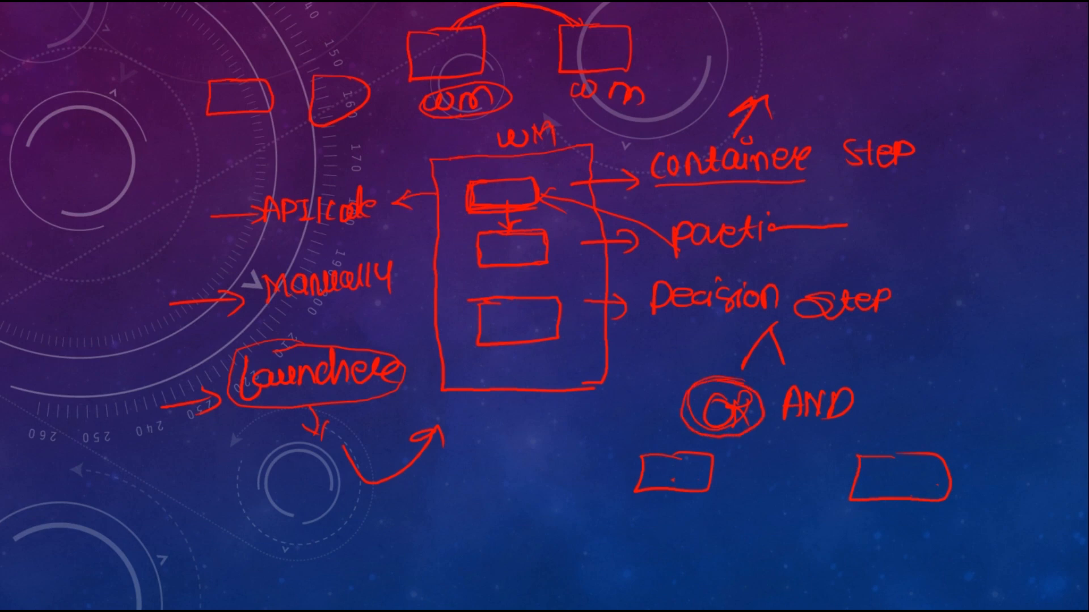
mouse_move(840, 375)
mouse_down()
mouse_move(774, 381)
mouse_move(859, 430)
mouse_move(859, 379)
mouse_up()
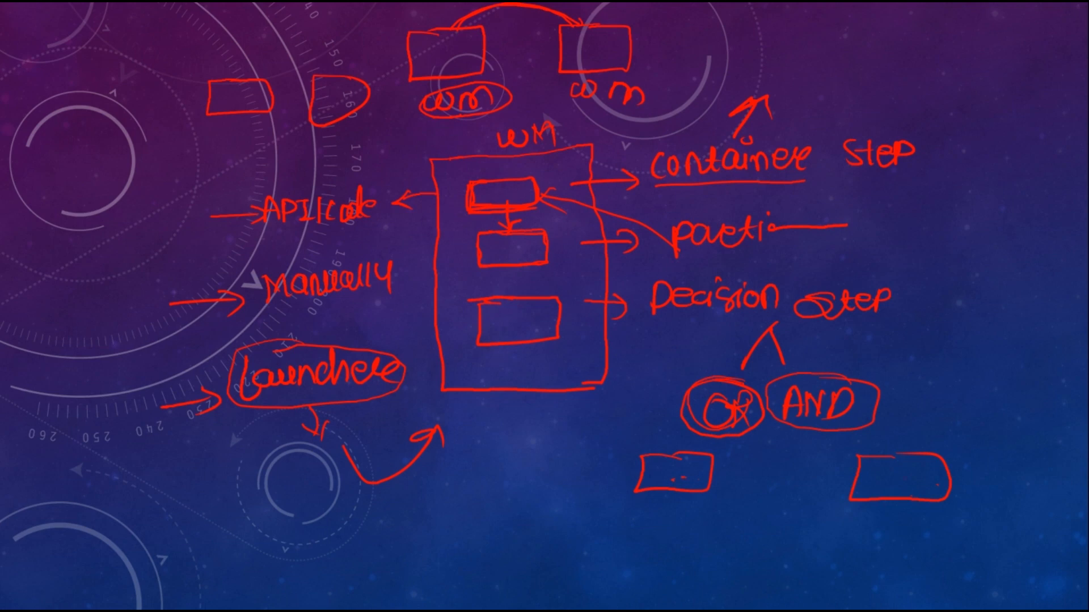
mouse_move(856, 374)
mouse_down()
mouse_move(766, 397)
mouse_move(873, 398)
mouse_up()
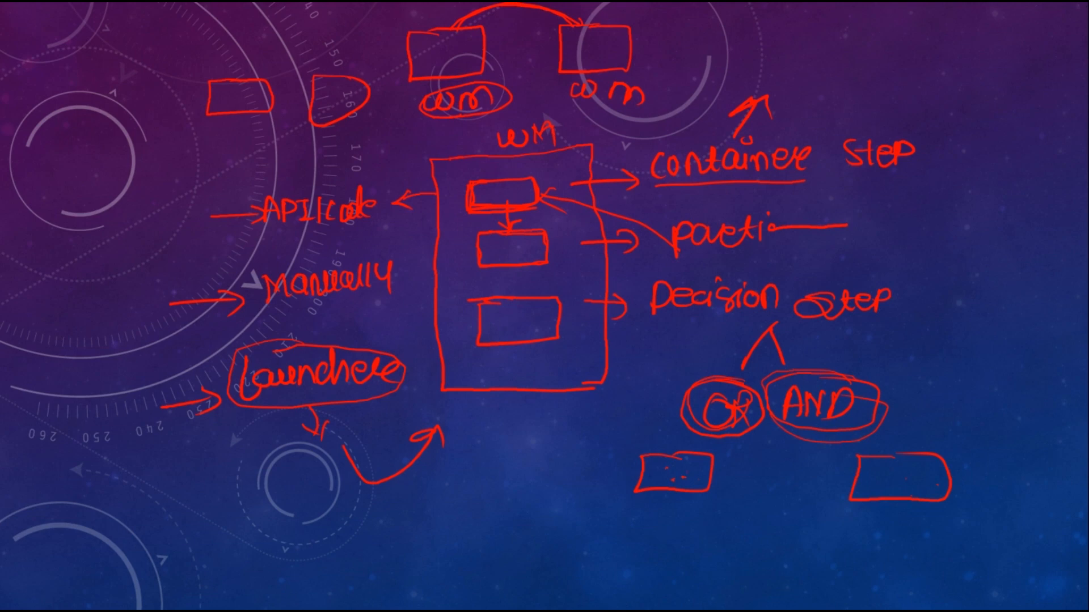
mouse_move(726, 375)
mouse_down()
mouse_move(700, 434)
mouse_move(754, 393)
mouse_up()
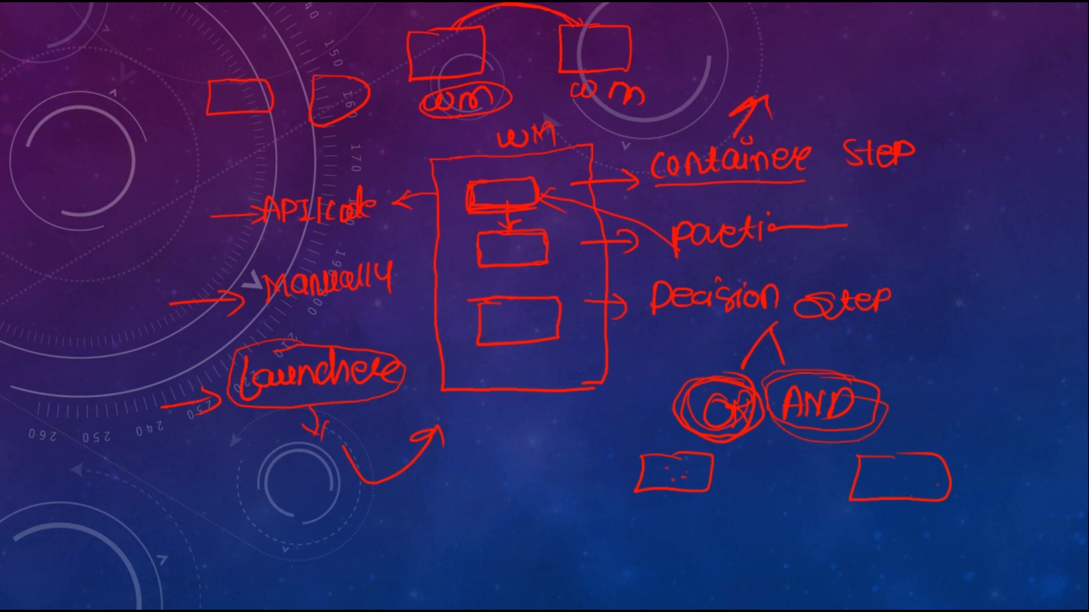
Draw a long arrow from the third step box, handwrite "Process step" at its end and enclose the label in a frame
mouse_move(587, 327)
mouse_down()
mouse_move(990, 347)
mouse_move(1044, 334)
mouse_move(1056, 347)
mouse_up()
mouse_move(1058, 337)
mouse_down()
mouse_move(1057, 354)
mouse_move(1060, 344)
mouse_up()
mouse_move(1079, 326)
mouse_down()
mouse_move(852, 338)
mouse_move(1087, 372)
mouse_up()
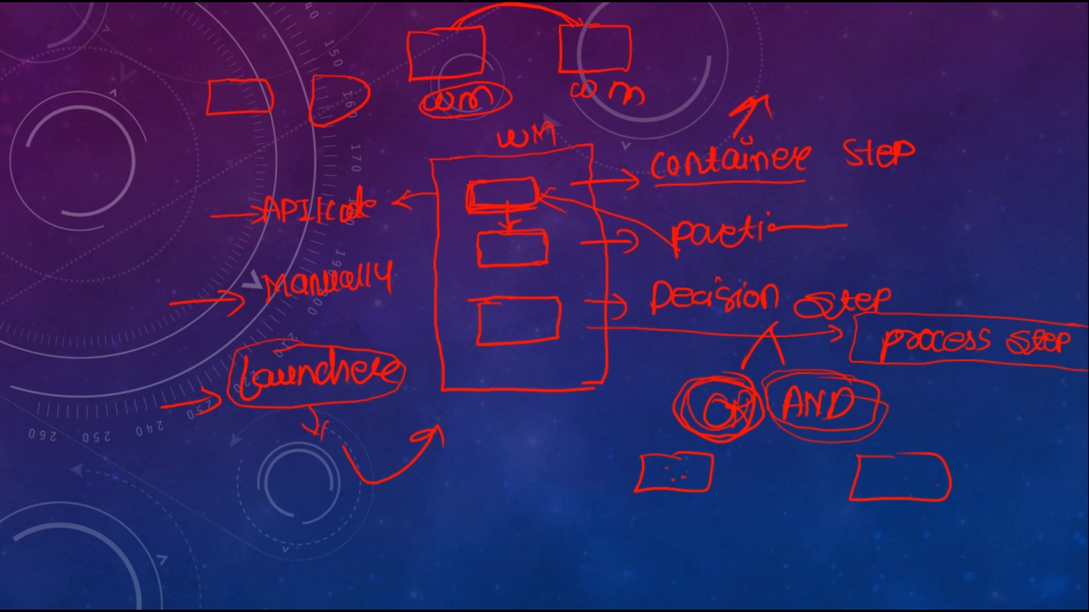
mouse_move(986, 320)
mouse_down()
mouse_move(886, 312)
mouse_move(916, 367)
mouse_move(960, 371)
mouse_up()
drag(1039, 325, 1045, 371)
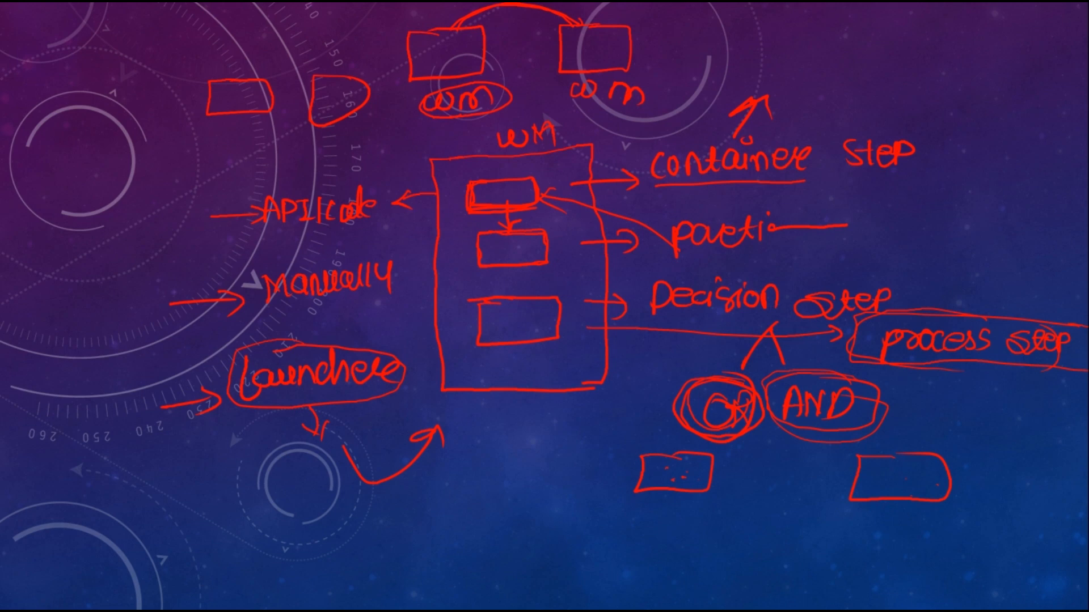
Draw an arrow above the process step, handwrite "Pages" and "Asset" in an empty corner with an arrow, and circle "Pages"
mouse_move(970, 315)
mouse_down()
mouse_move(977, 265)
mouse_move(1005, 295)
mouse_up()
mouse_move(59, 41)
mouse_down()
mouse_move(60, 65)
mouse_move(61, 50)
mouse_up()
drag(85, 33, 92, 47)
mouse_move(104, 35)
mouse_down()
mouse_move(93, 56)
mouse_move(138, 29)
mouse_move(134, 50)
mouse_up()
drag(48, 102, 69, 101)
drag(50, 91, 128, 102)
mouse_move(132, 100)
mouse_down()
mouse_move(202, 61)
mouse_move(189, 72)
mouse_up()
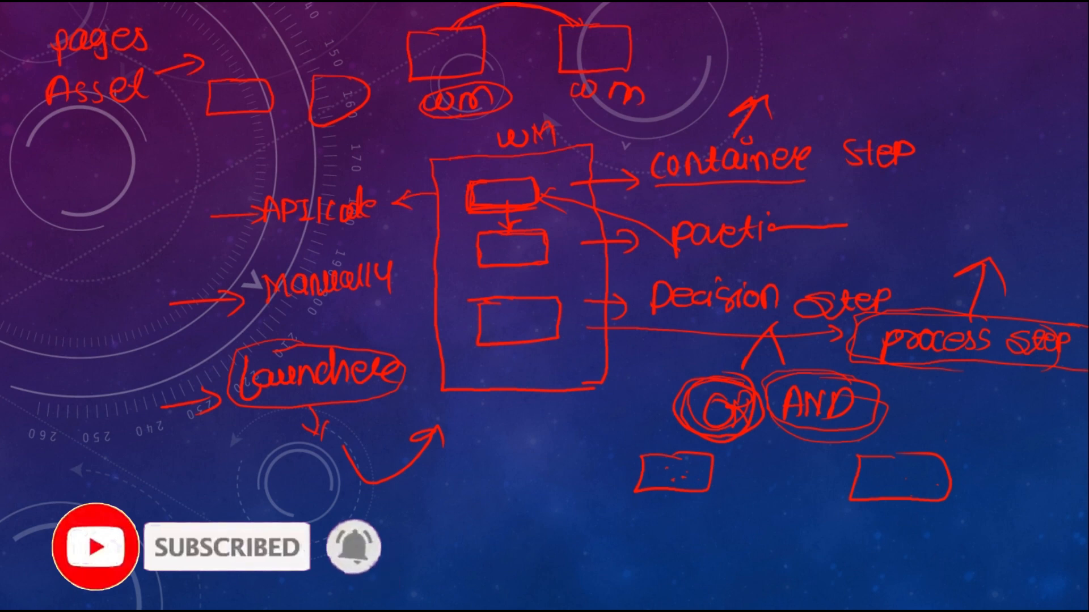
mouse_move(141, 9)
mouse_down()
mouse_move(50, 22)
mouse_move(176, 49)
mouse_move(126, 7)
mouse_up()
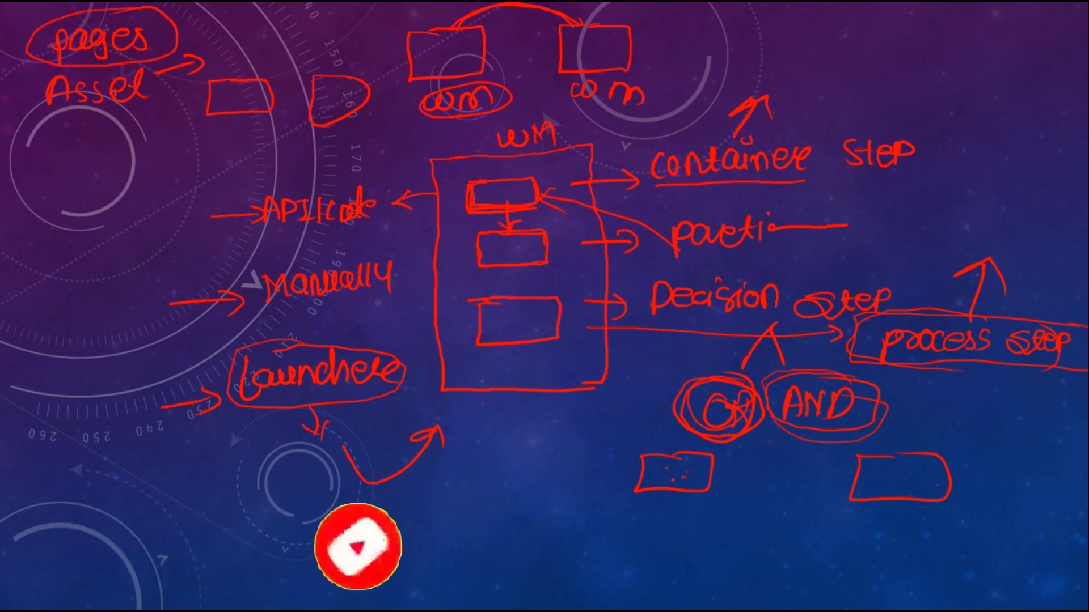
drag(35, 50, 39, 112)
Switch to Adobe Experience Manager in Chrome, leave the Workflow Models page and open the Workflow section of Tools
key(alt+Tab)
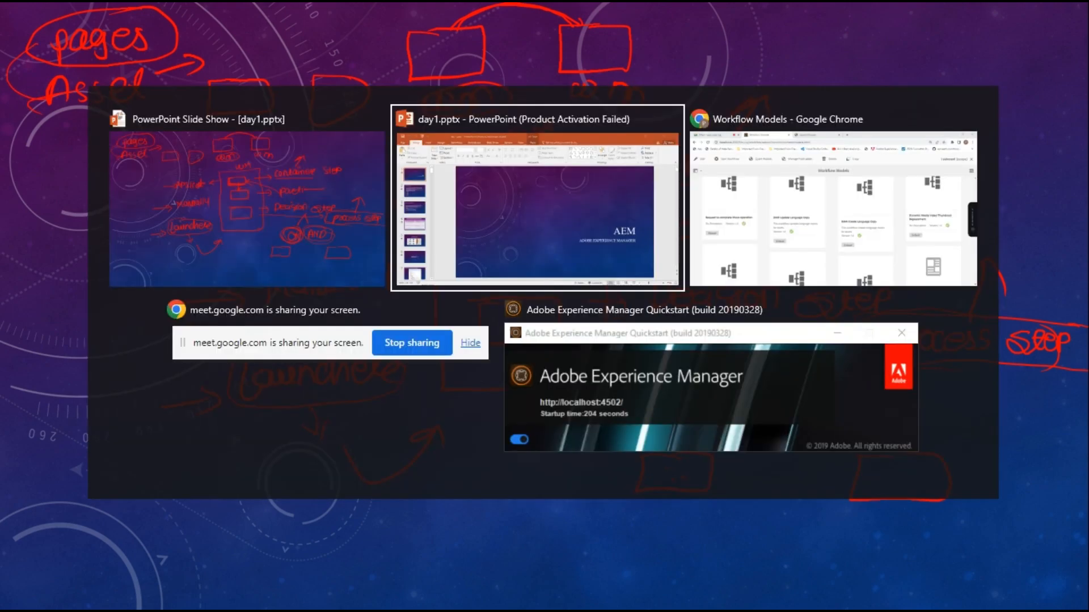
key(alt+Tab)
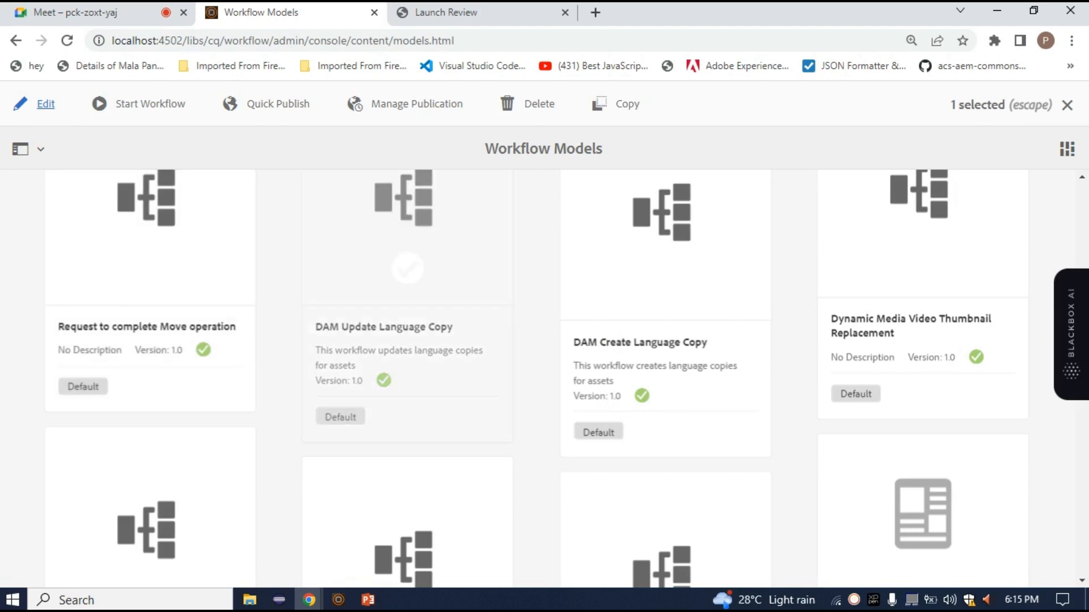
scroll(535, 375, down, 8)
scroll(536, 374, up, 1)
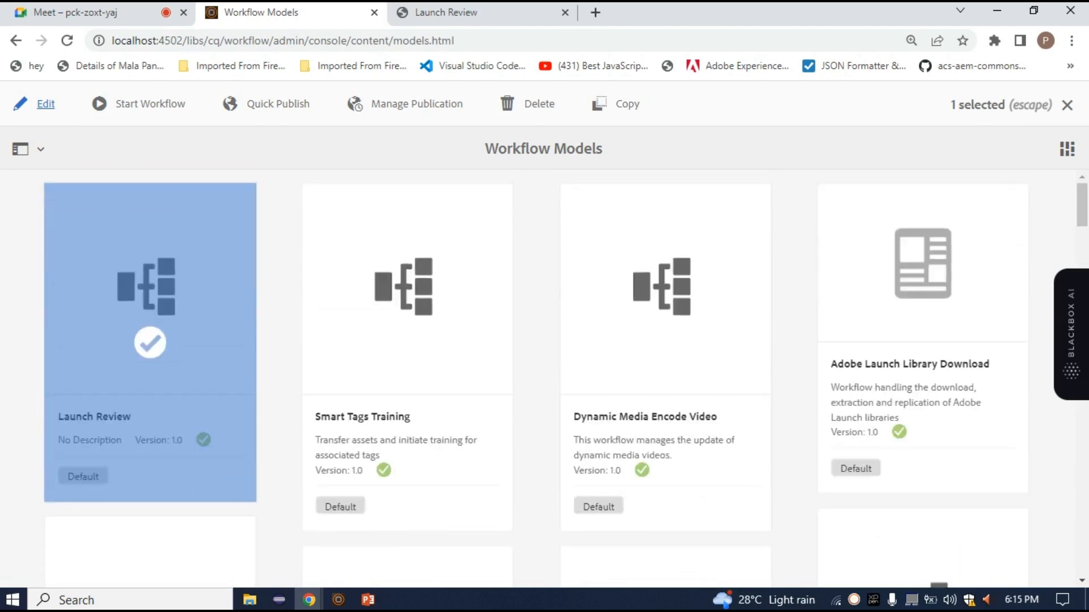
click(16, 40)
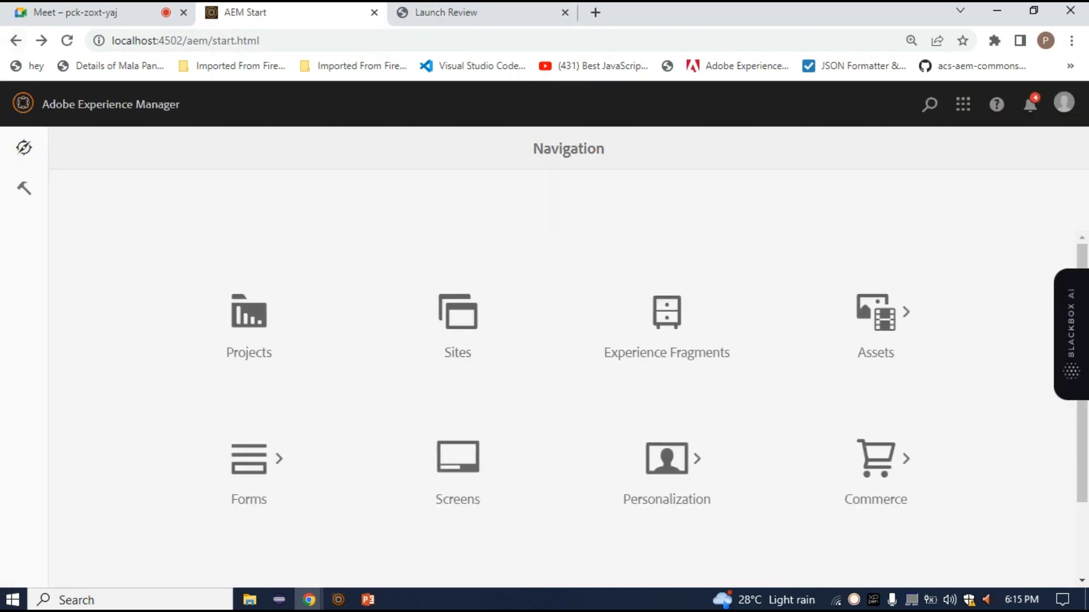
click(24, 188)
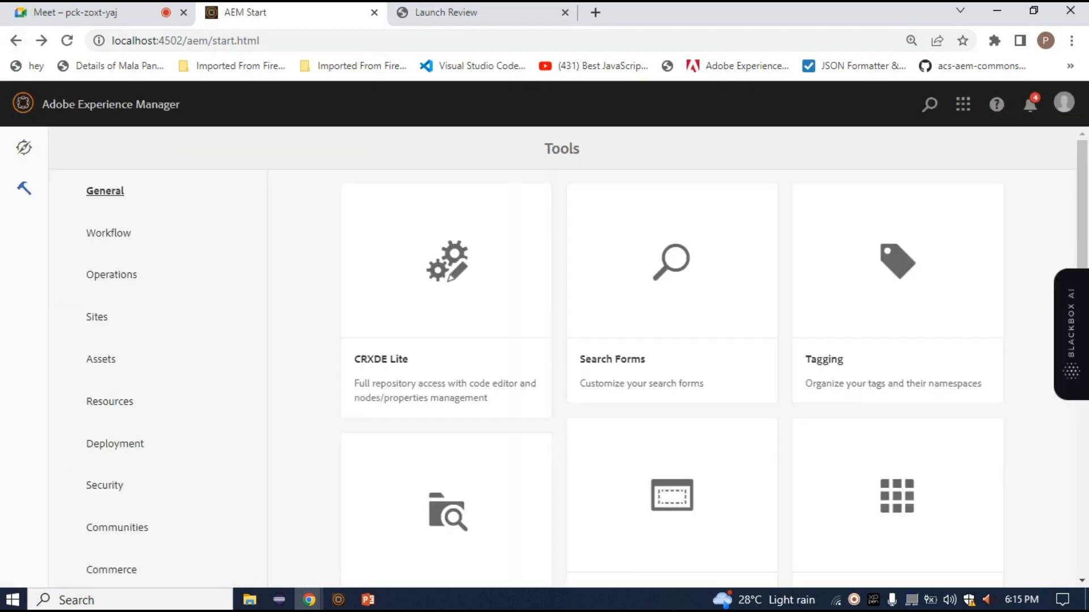
click(108, 232)
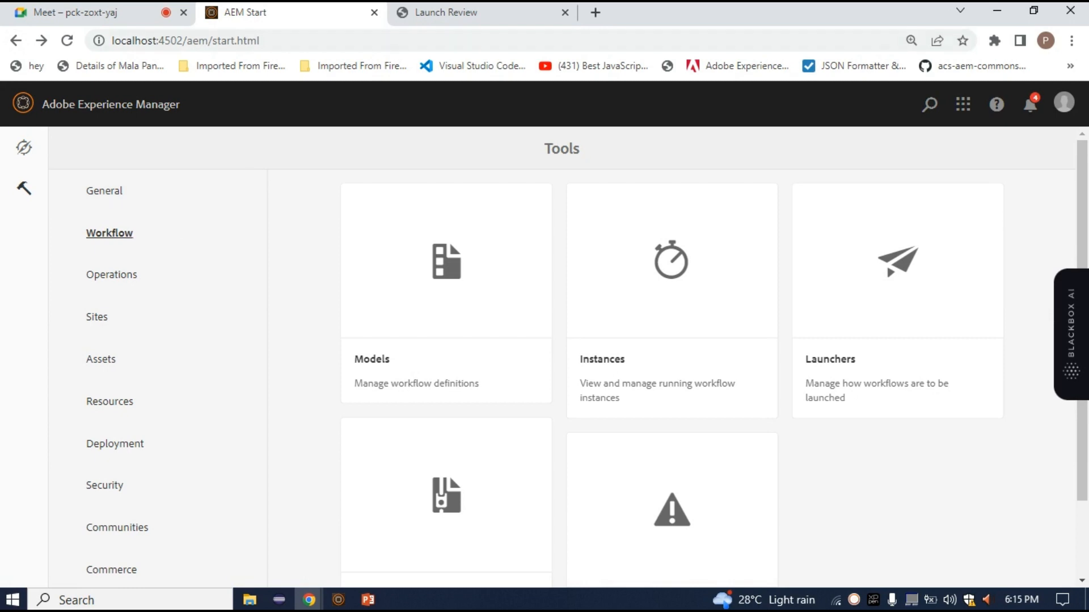
Look over the Workflow tools, view the archive of completed workflows, and return to the start page
scroll(545, 358, down, 2)
scroll(545, 357, up, 2)
scroll(545, 357, down, 2)
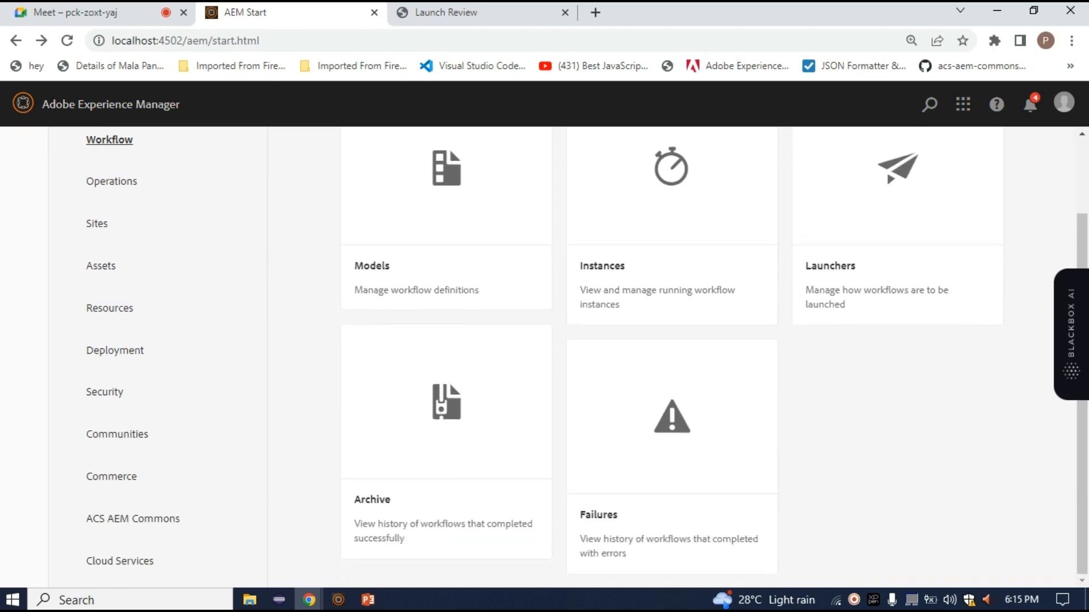
click(446, 437)
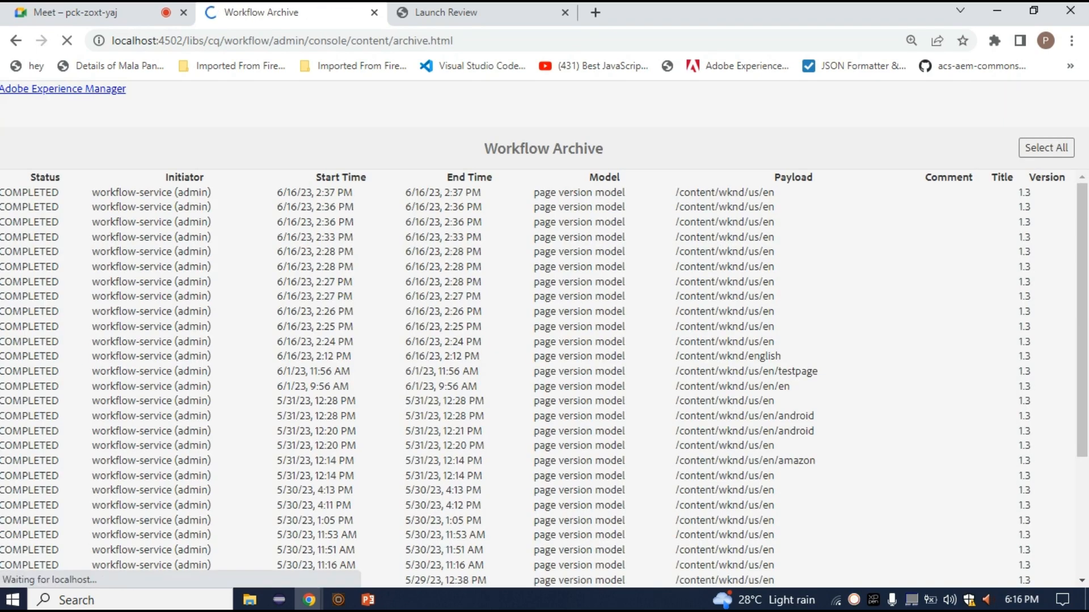
key(alt+Left)
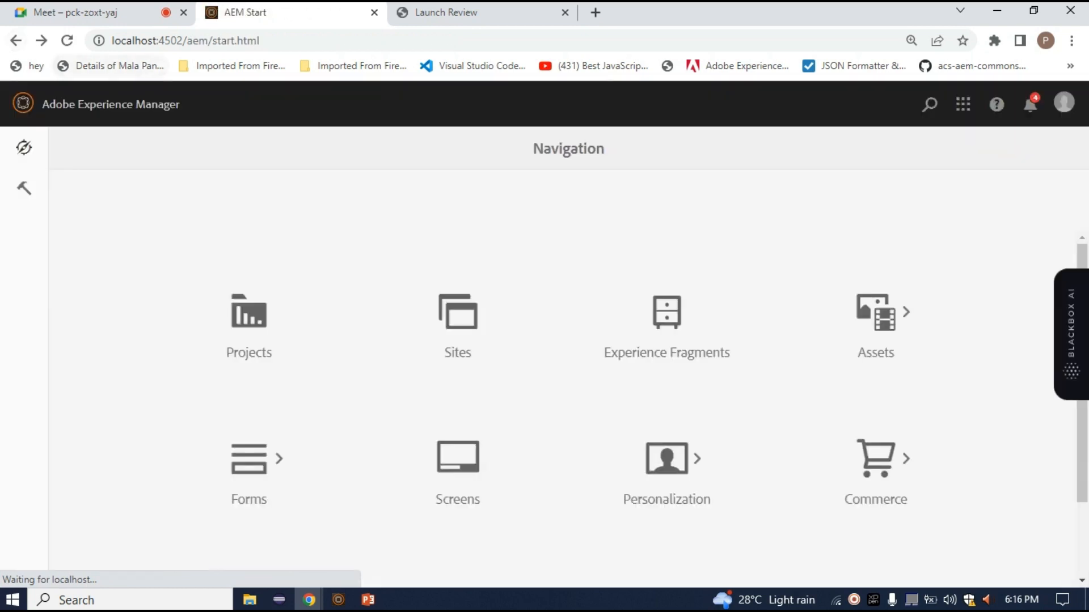
Reopen the Workflow section of Tools and review its available consoles, including Archive and Failures
click(23, 189)
click(110, 233)
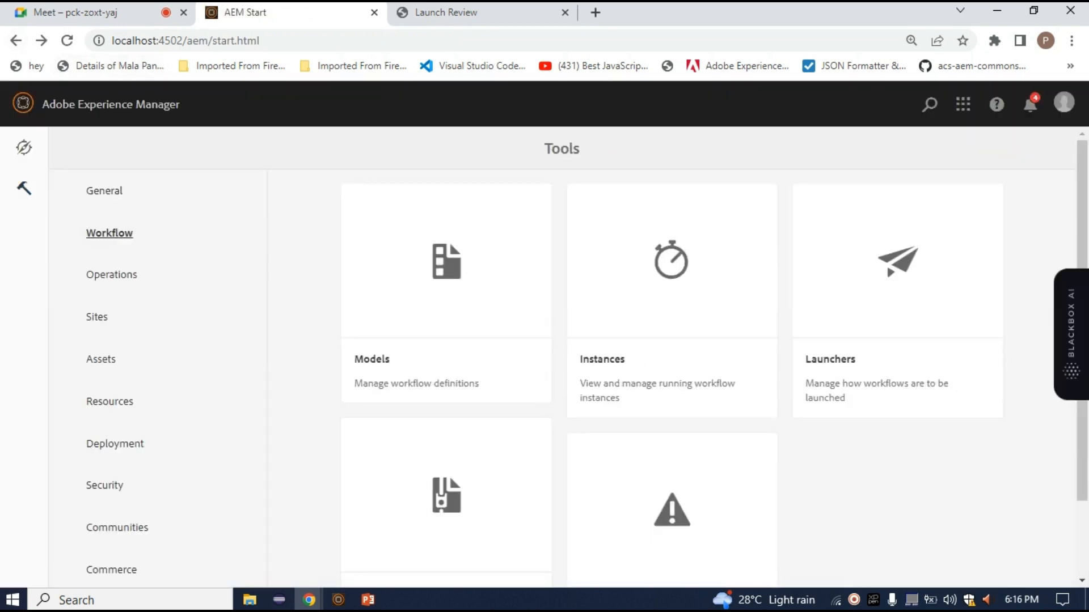
scroll(567, 363, down, 2)
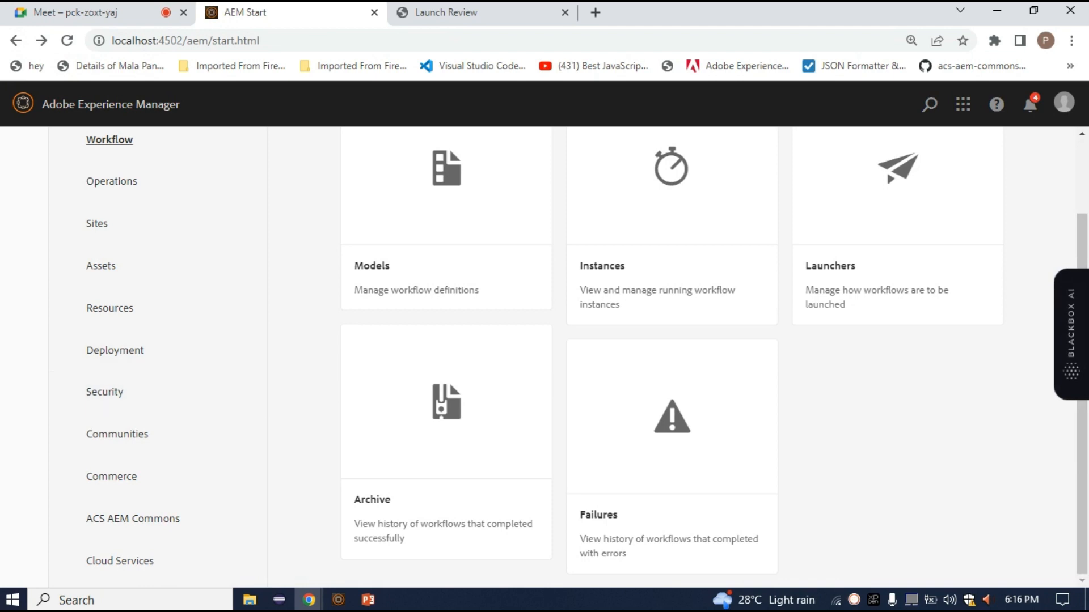
scroll(561, 358, up, 2)
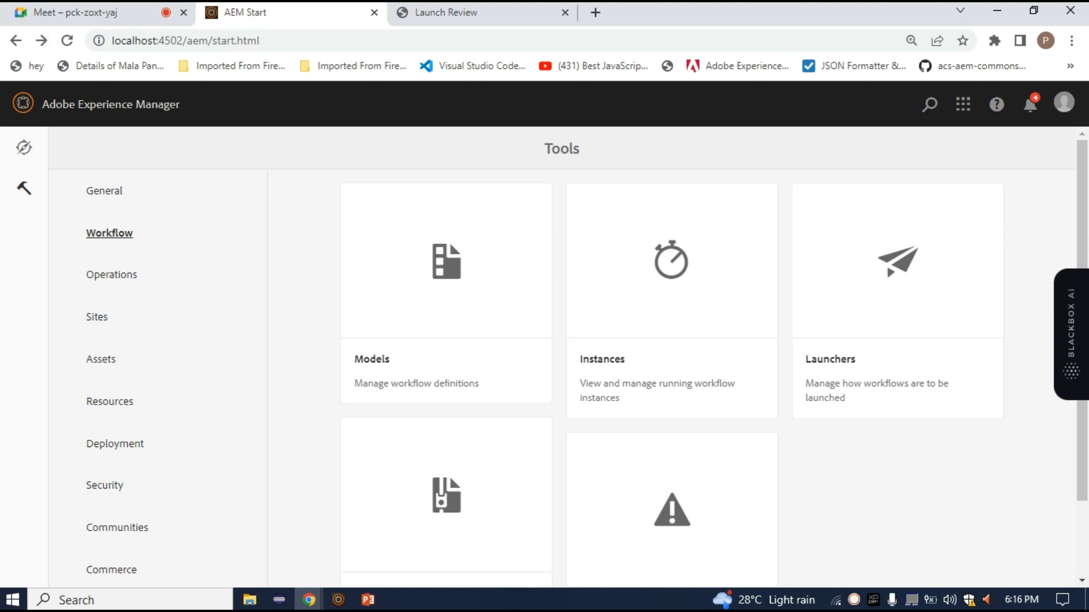
Check the Workflow Instances console for running workflows and return to the Tools page
click(672, 261)
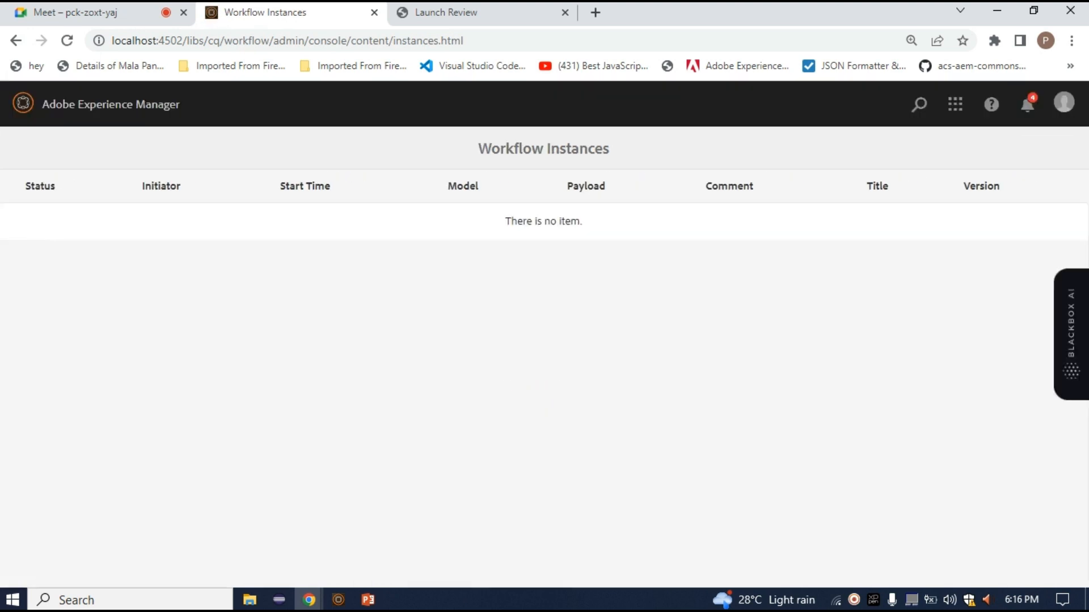
drag(583, 222, 505, 221)
click(15, 40)
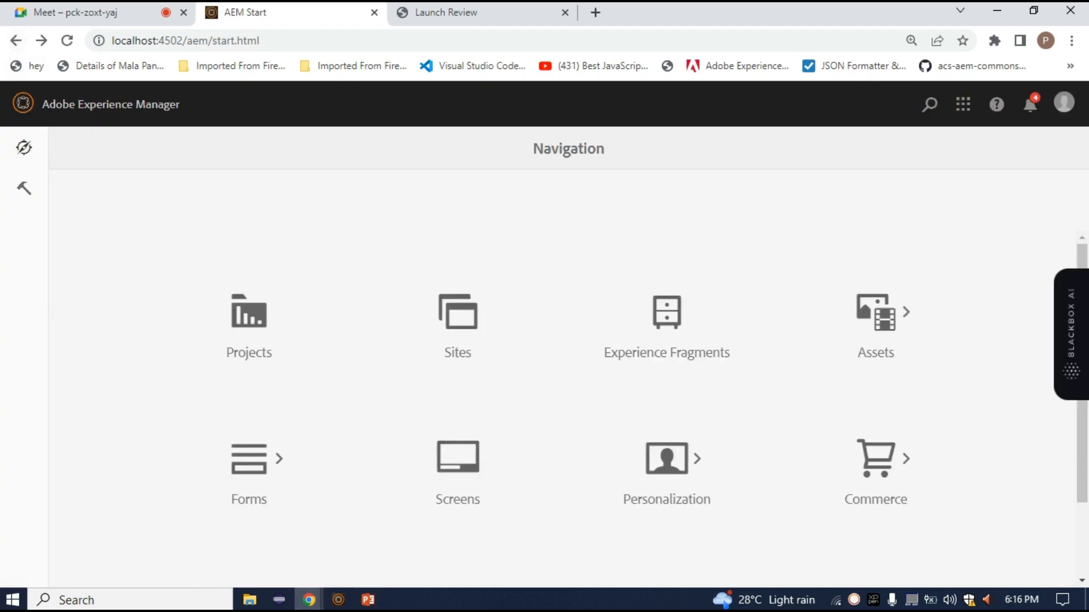
click(24, 189)
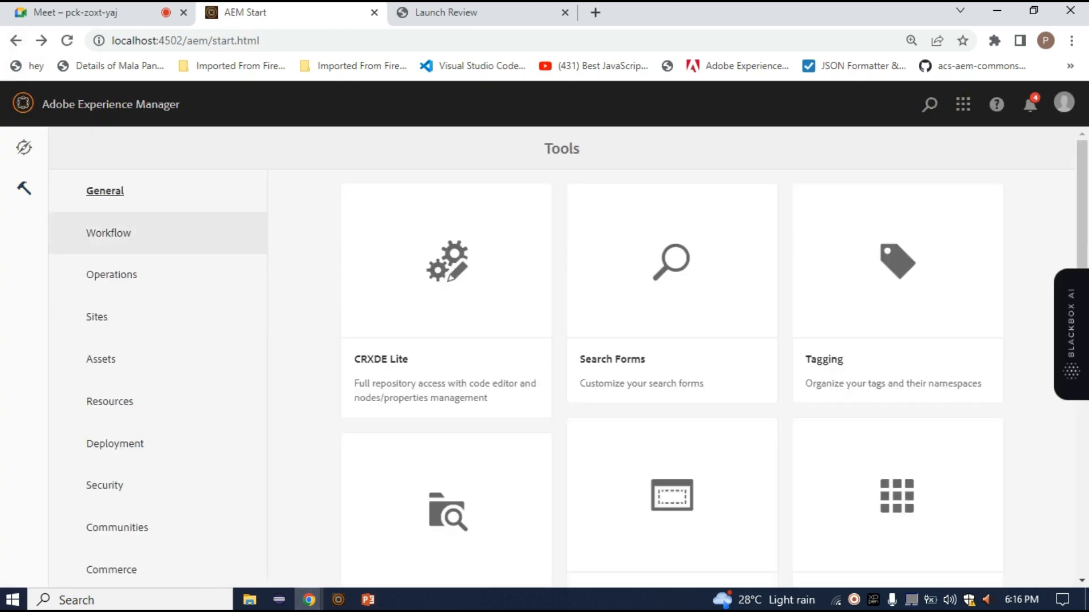
Review the consoles in the Workflow section of Tools and open the Models console
click(110, 233)
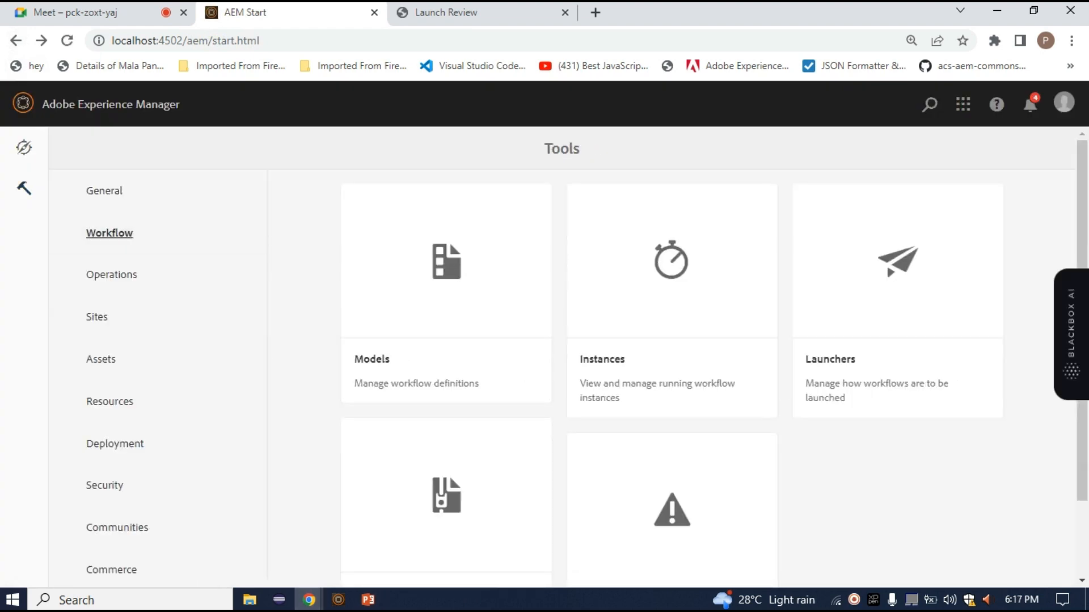
scroll(552, 358, down, 2)
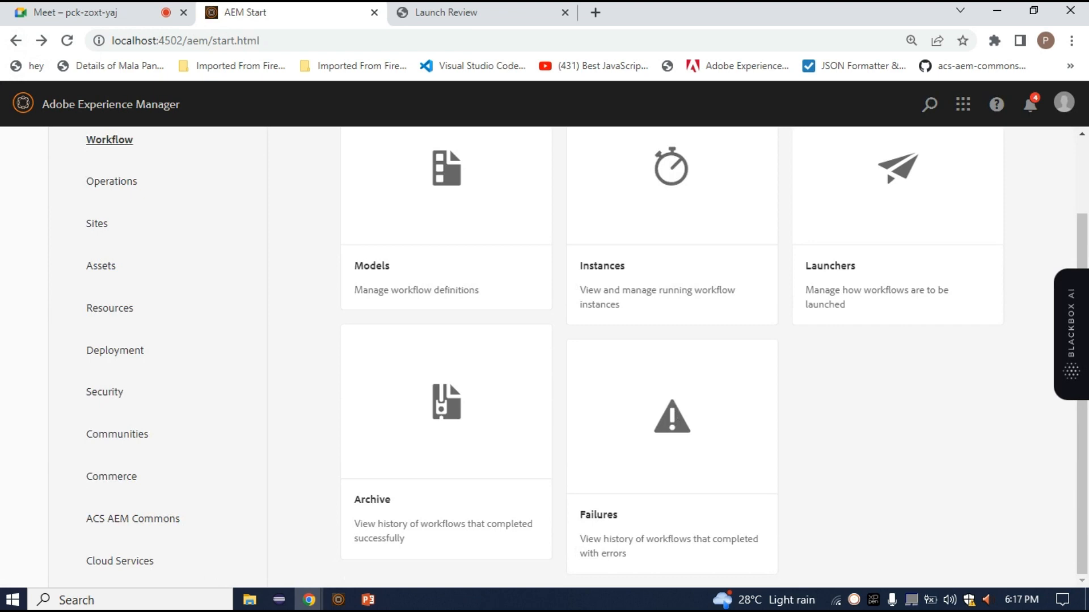
scroll(552, 357, up, 2)
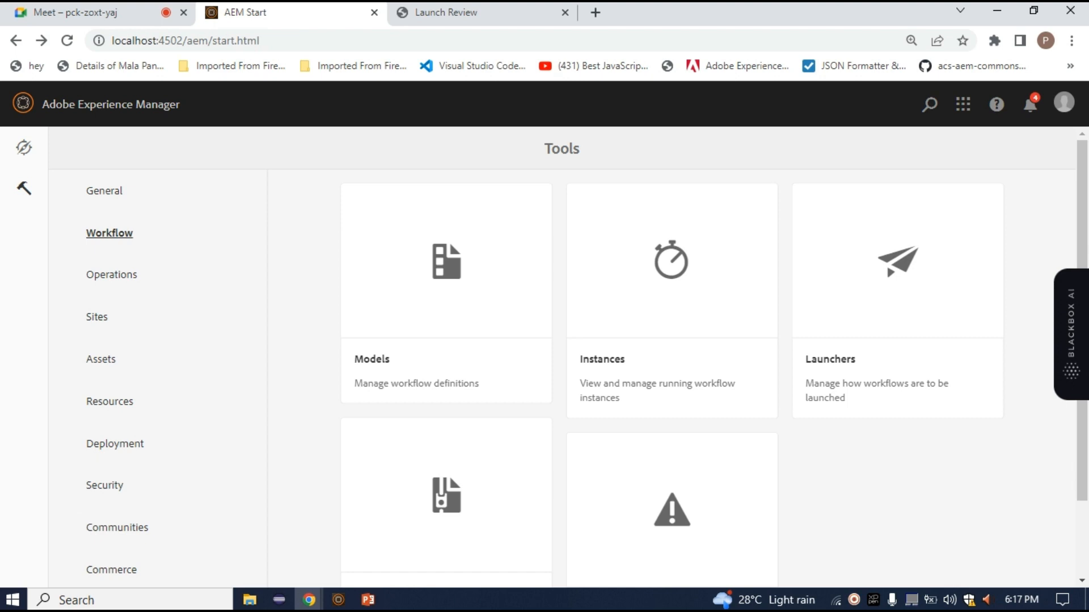
scroll(567, 357, down, 2)
scroll(567, 358, up, 2)
click(447, 262)
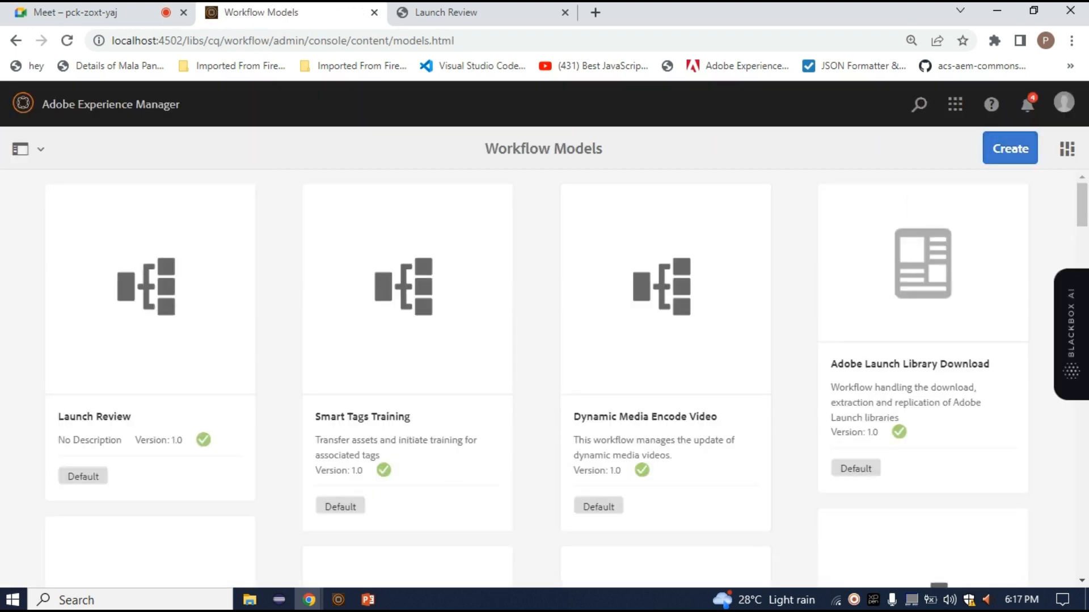
Create a workflow model titled "page version creation", leaving its name blank
click(1010, 149)
click(901, 187)
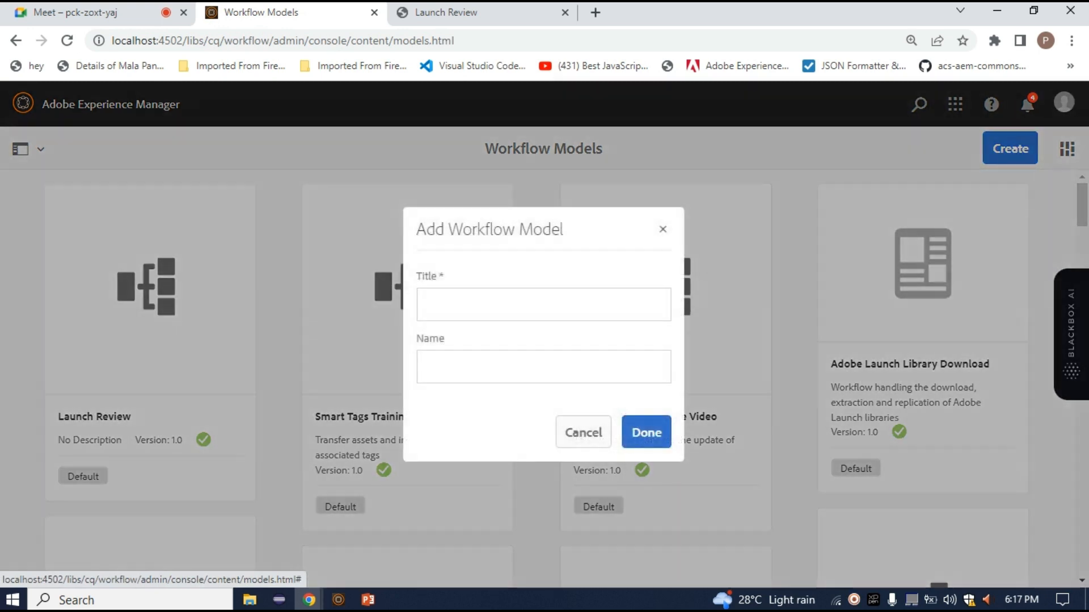
text(page creation)
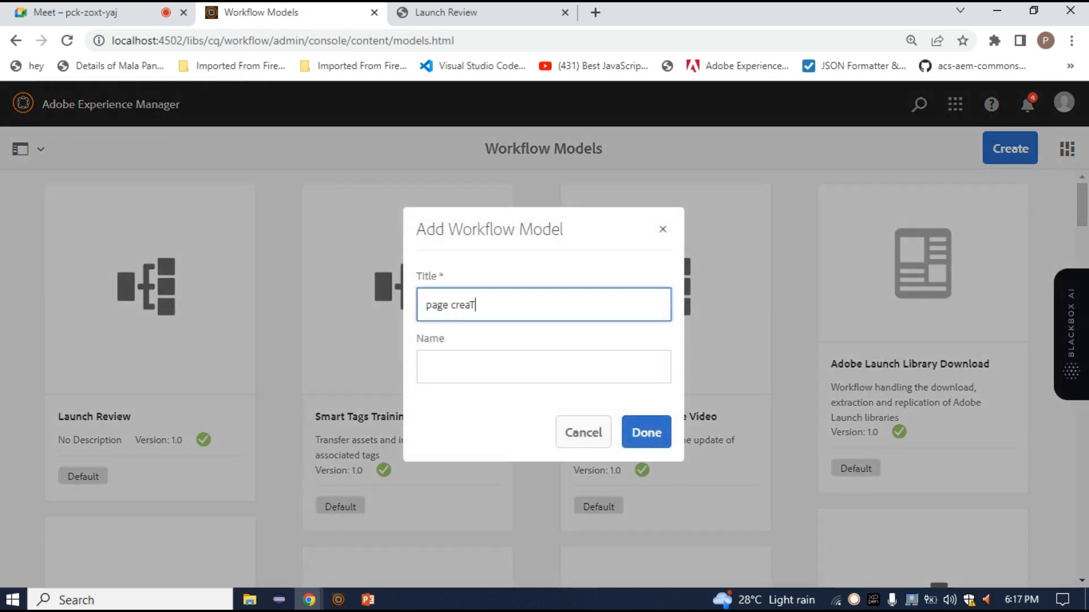
key(BackSpace)
key(BackSpace)
text(on)
key(BackSpace)
key(BackSpace)
key(BackSpace)
key(BackSpace)
key(BackSpace)
key(BackSpace)
key(BackSpace)
key(BackSpace)
key(BackSpace)
key(BackSpace)
key(BackSpace)
key(BackSpace)
key(BackSpace)
text(page version creation)
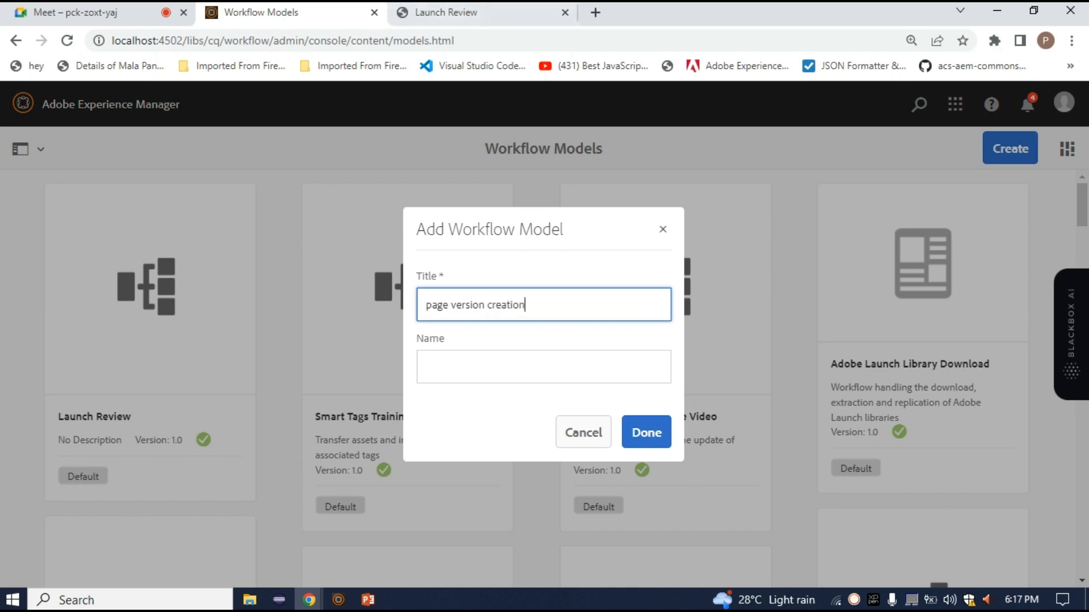
click(646, 432)
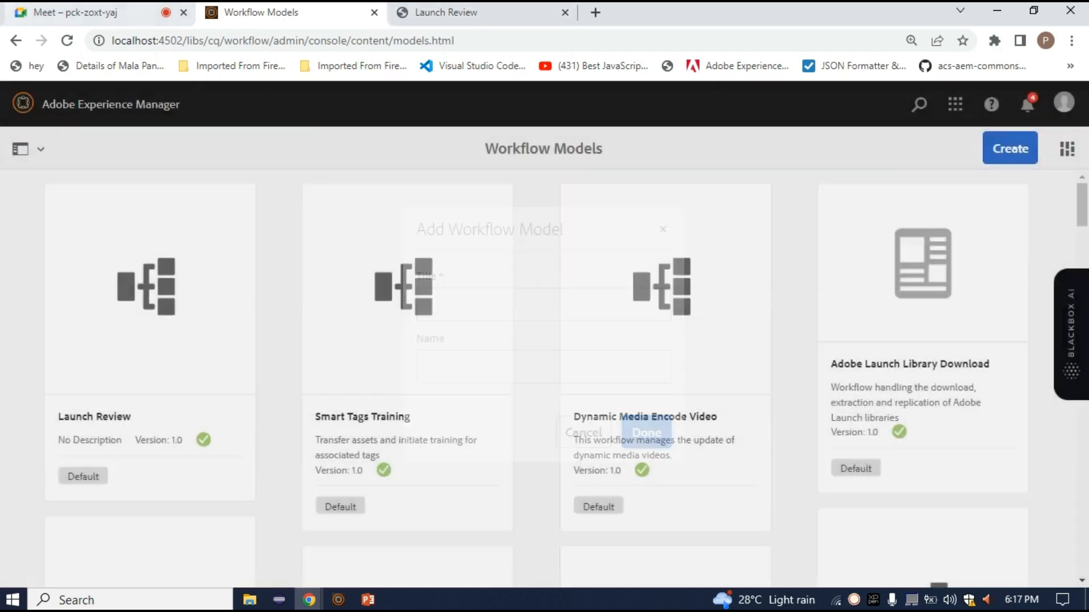
Admit the waiting participant in the Google Meet call, and close the Launch Review page on returning to Workflow Models
click(134, 12)
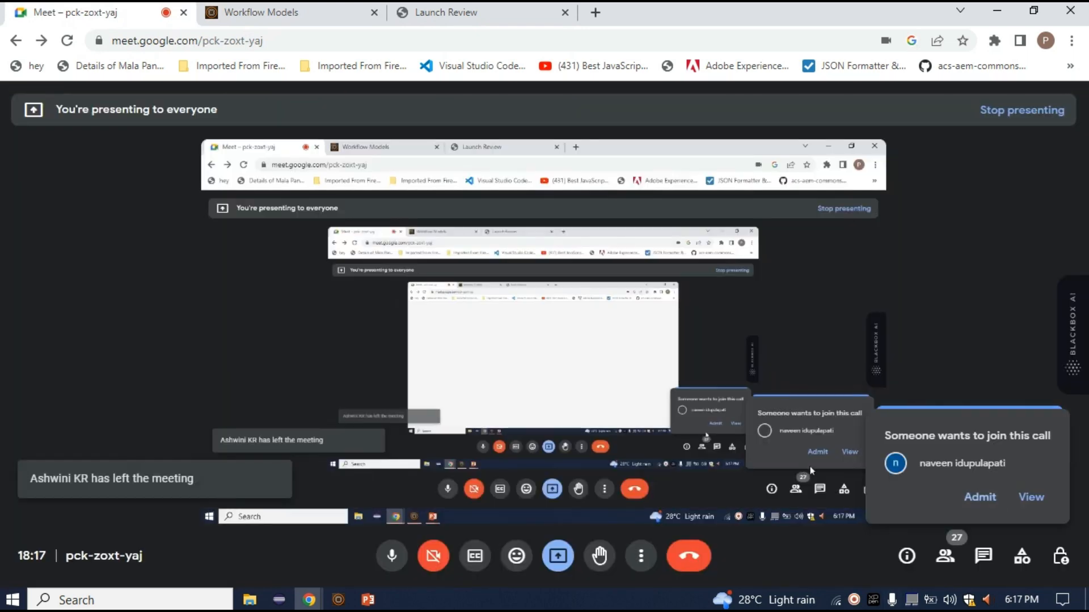
click(980, 497)
click(446, 12)
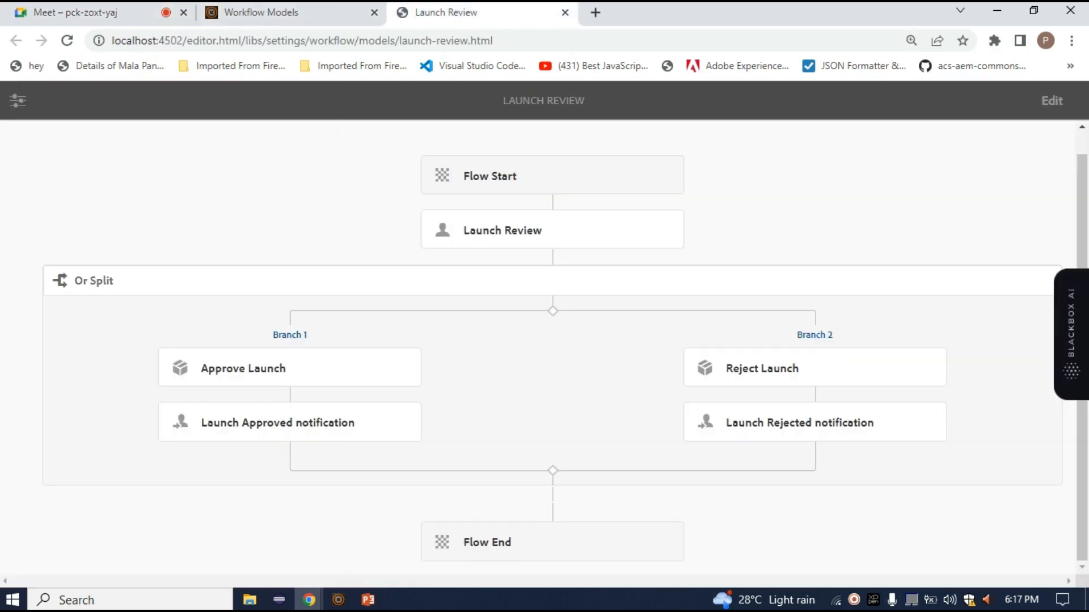
click(261, 13)
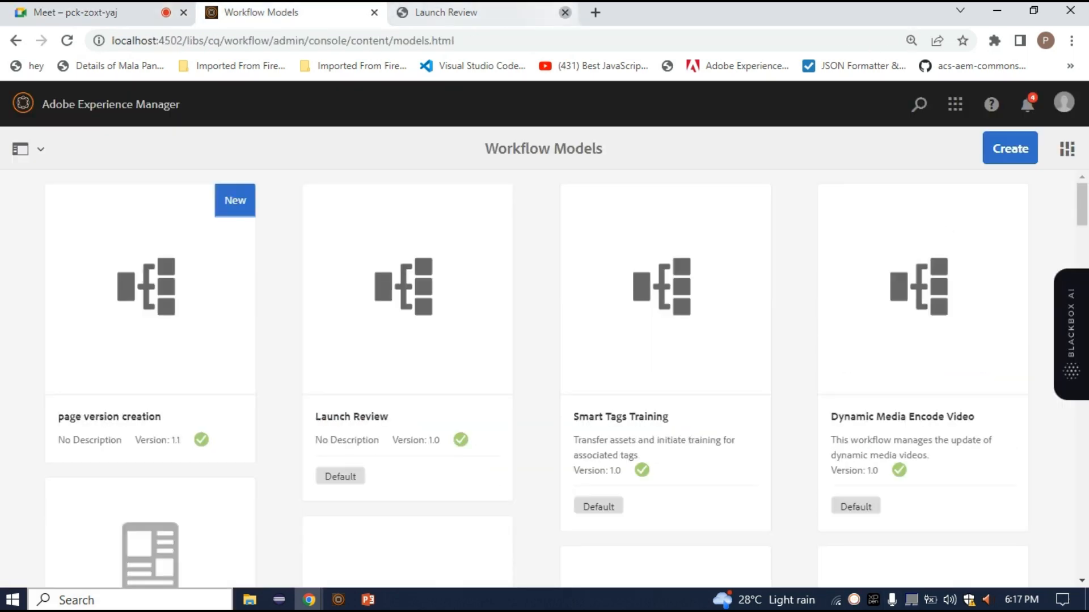
click(565, 12)
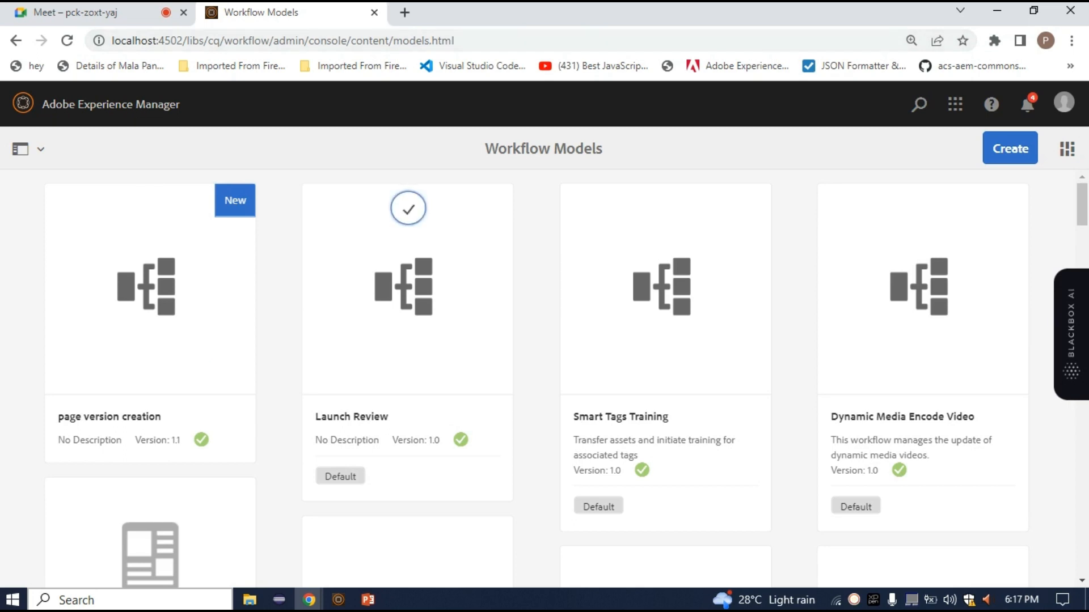
Open the Launch Review workflow model in the editor, examine its Or Split step and branches, and close it
click(408, 208)
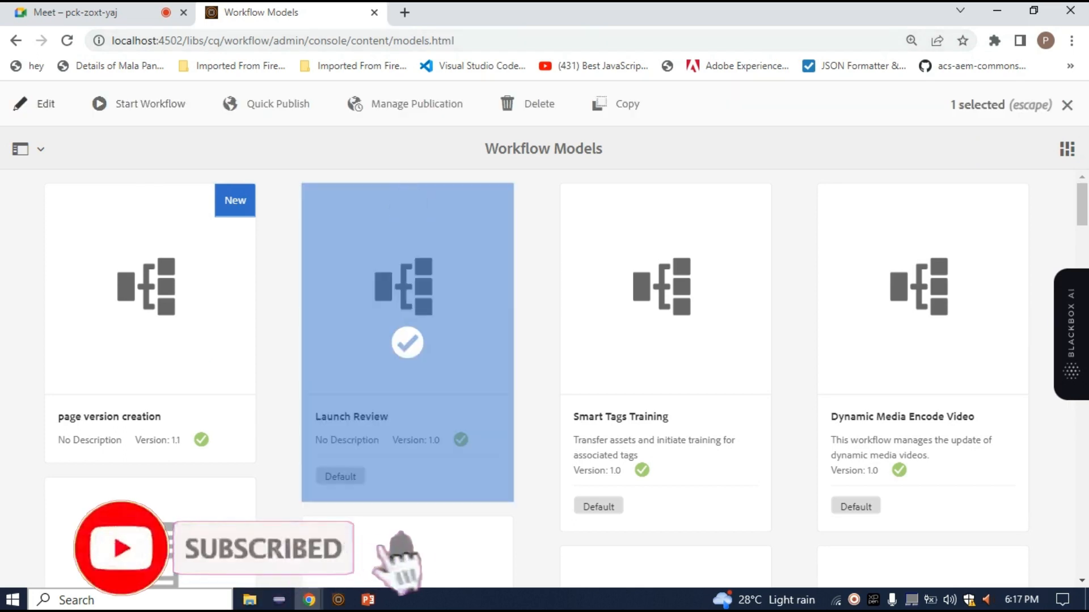
click(34, 104)
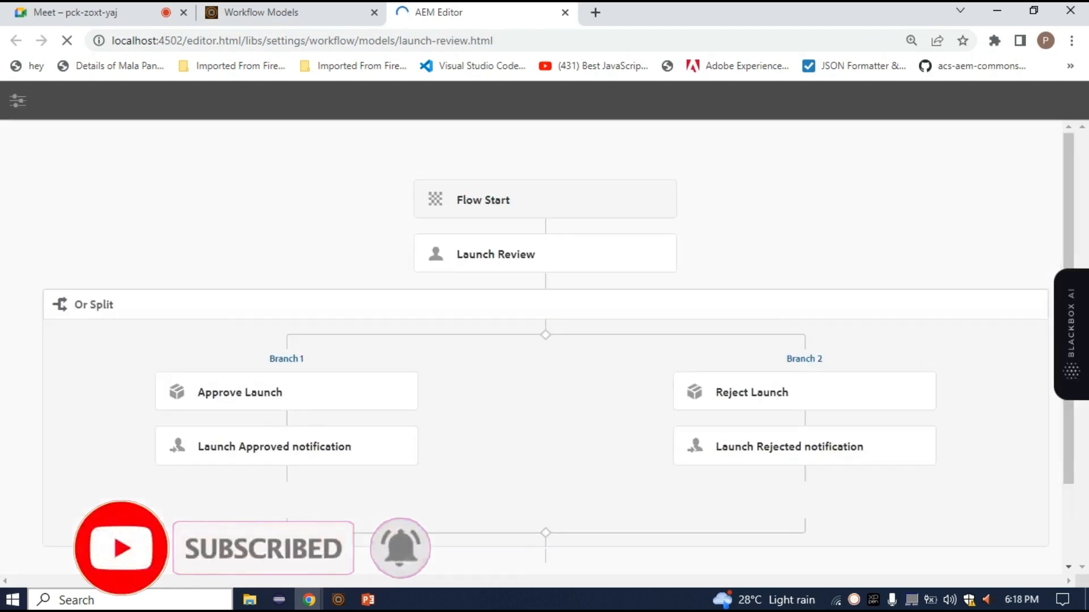
mouse_move(114, 305)
mouse_down()
mouse_move(74, 305)
mouse_move(110, 305)
mouse_up()
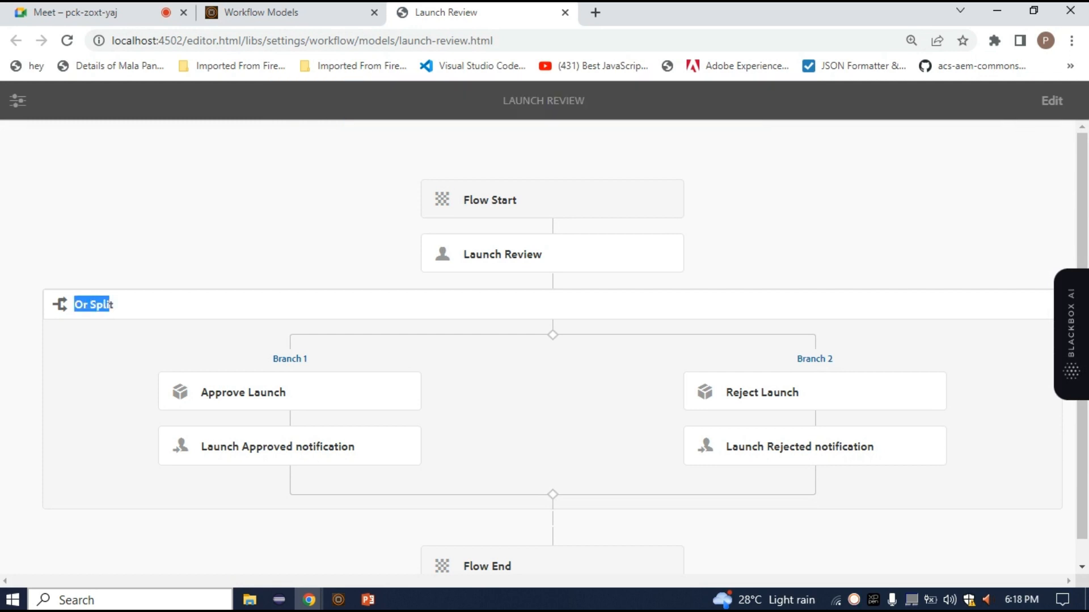
scroll(111, 305, down, 1)
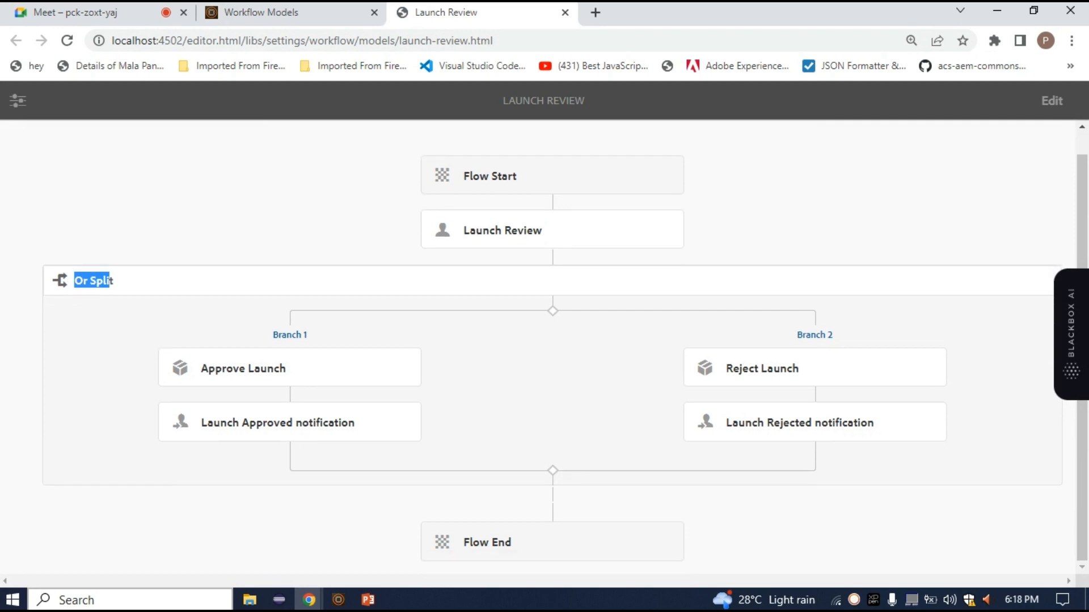
triple_click(108, 280)
click(565, 12)
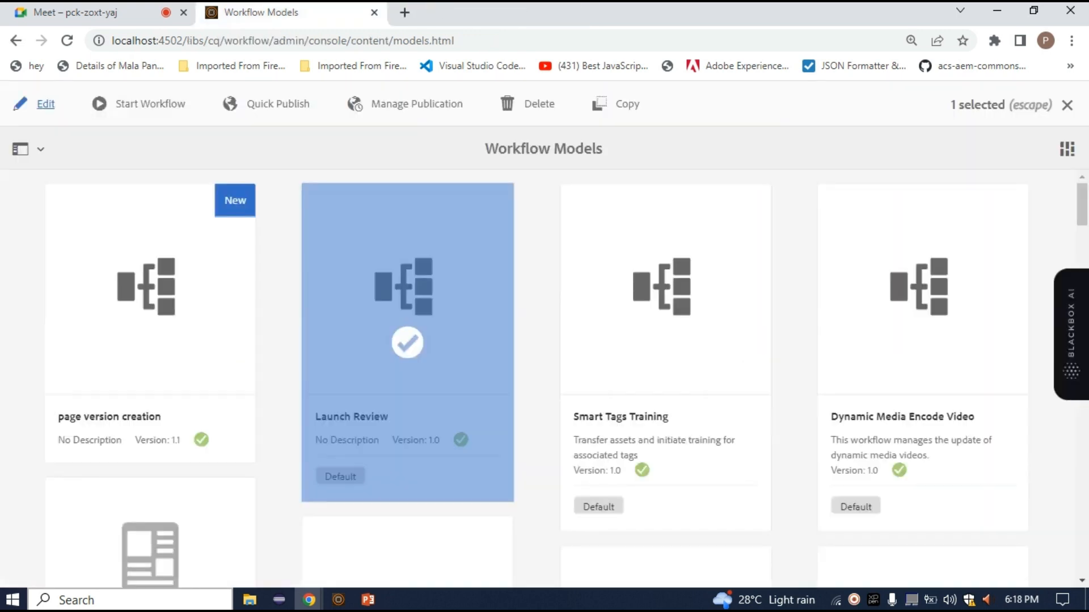
Open the page version creation model in the editor and inspect Step 1 and the placeholder for components
click(151, 323)
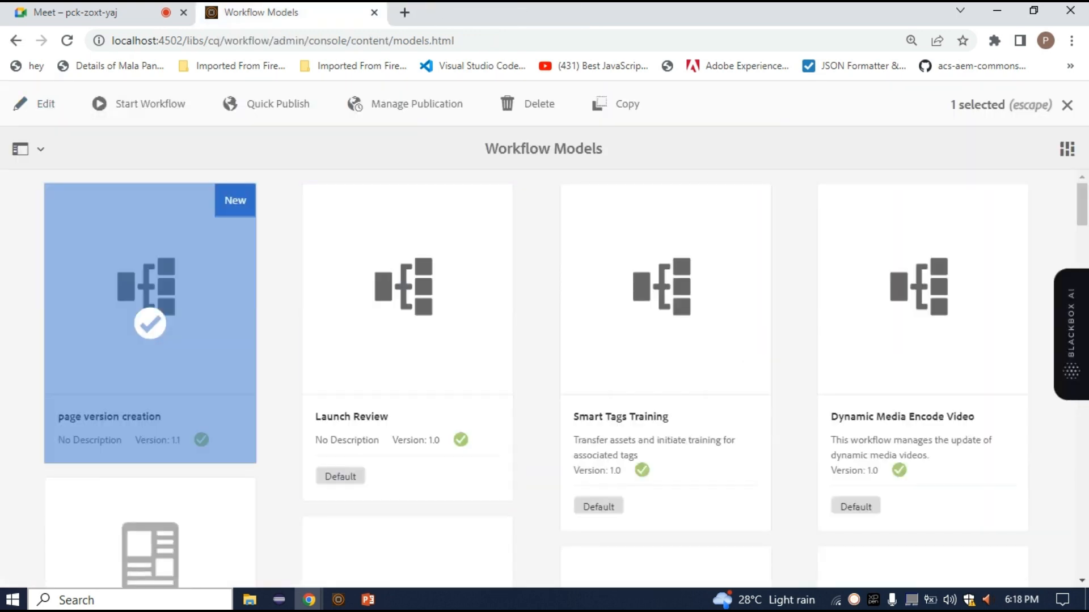
click(46, 103)
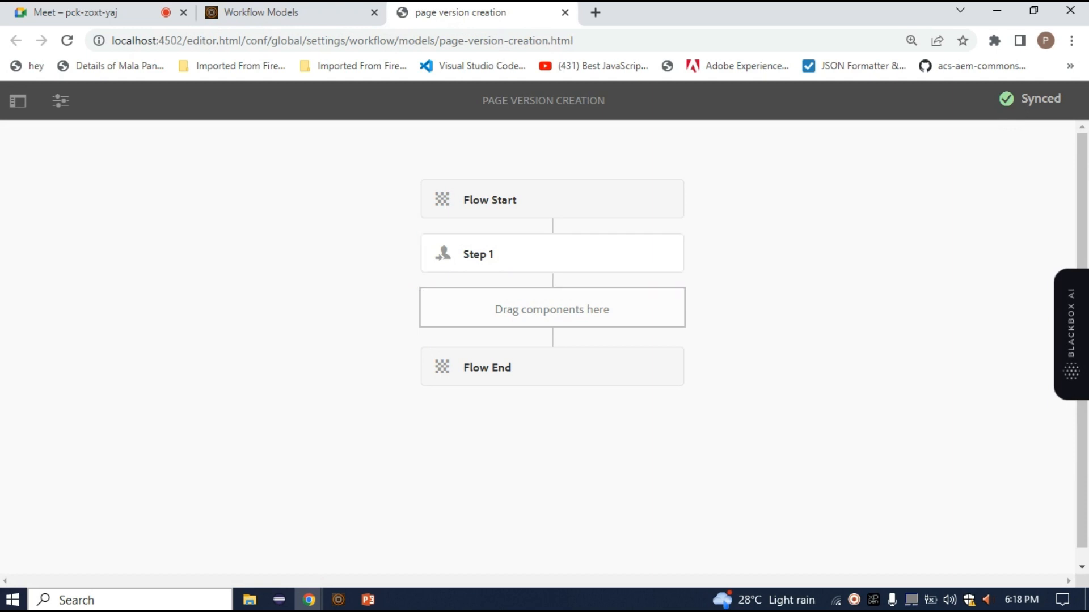
click(552, 308)
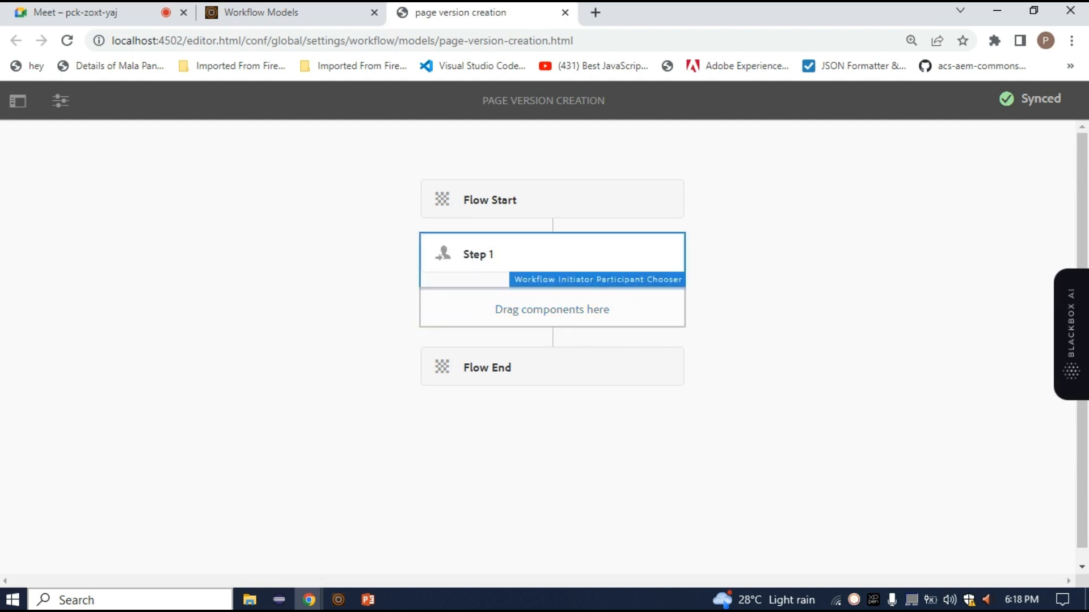
click(552, 254)
click(572, 453)
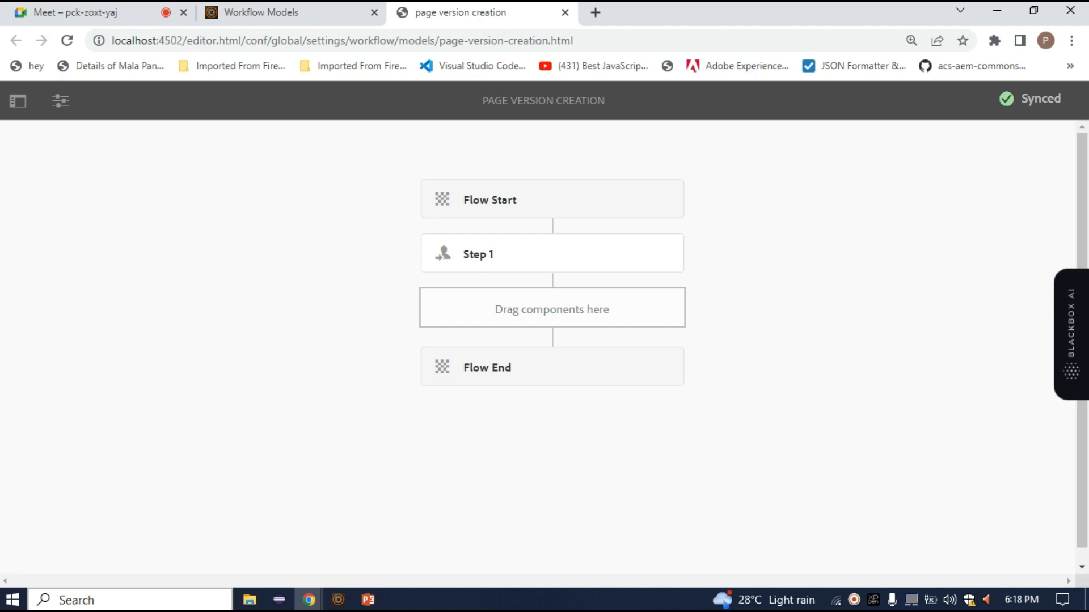
Open CRXDE Lite in a new browser tab at localhost:4502/crx/de
click(595, 12)
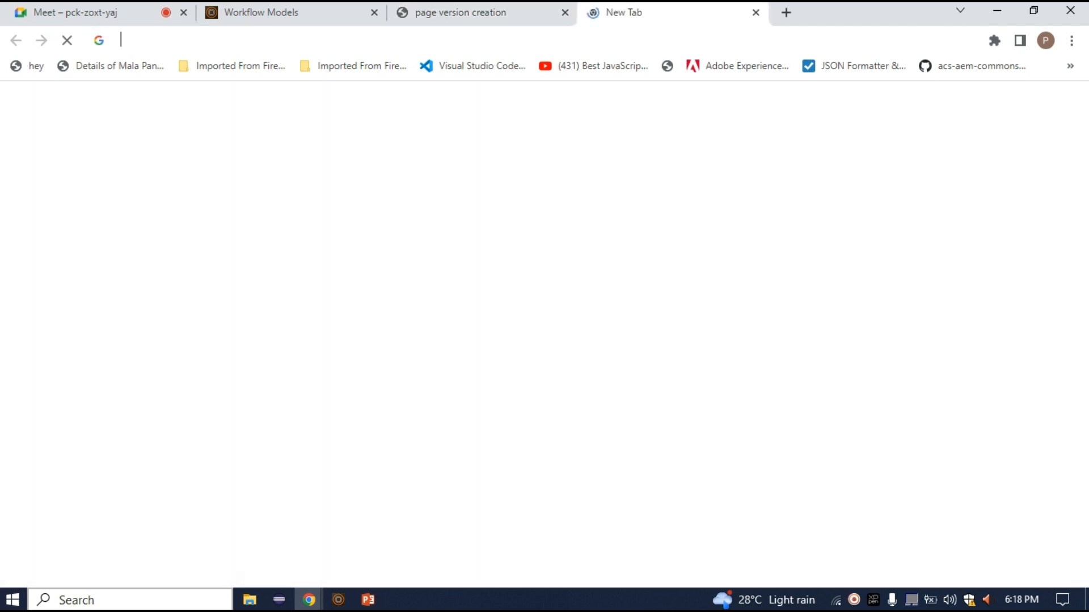
text(loca)
key(Down)
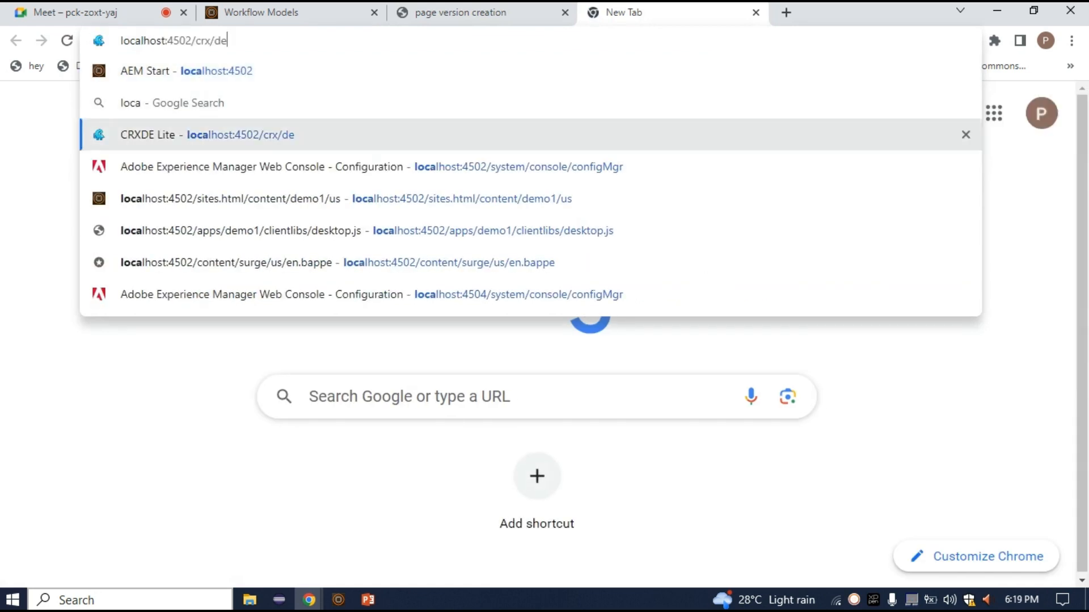
key(Return)
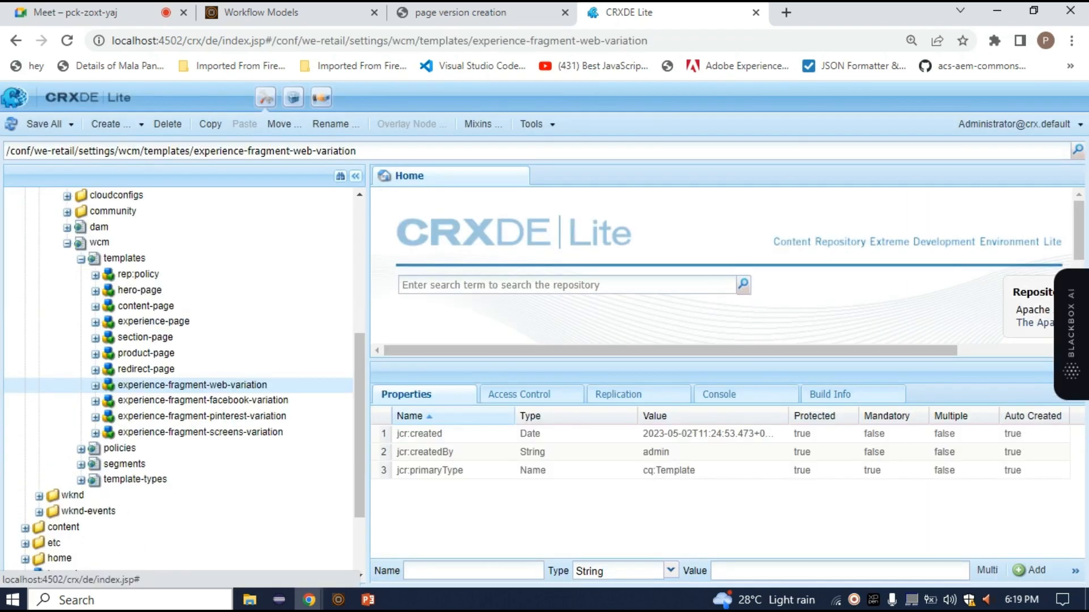
Tidy the repository tree by collapsing the we-retail folder under conf
scroll(187, 439, up, 5)
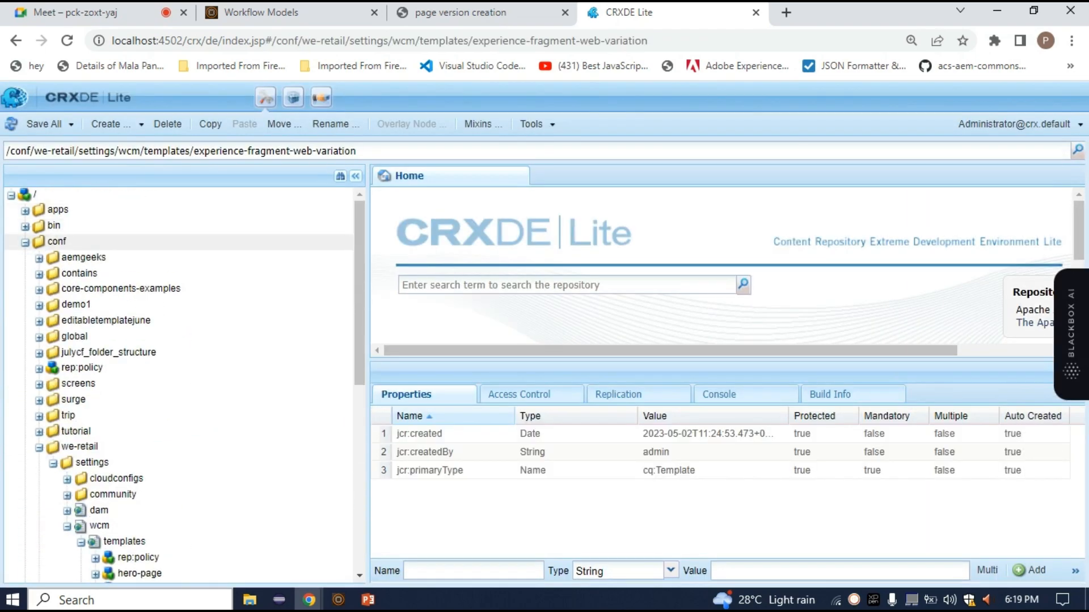
click(25, 242)
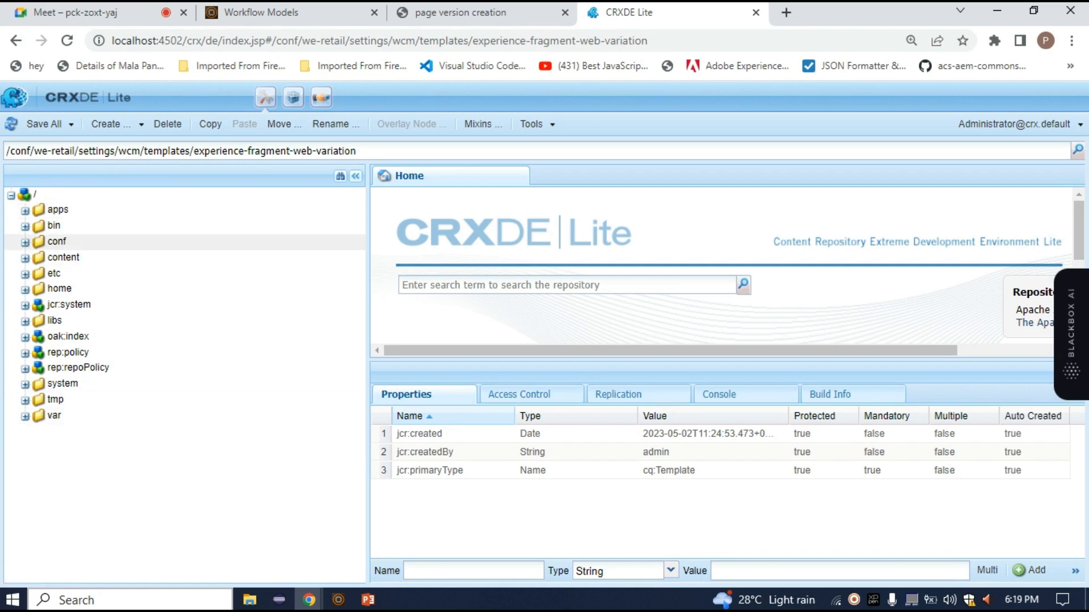
click(25, 243)
click(40, 448)
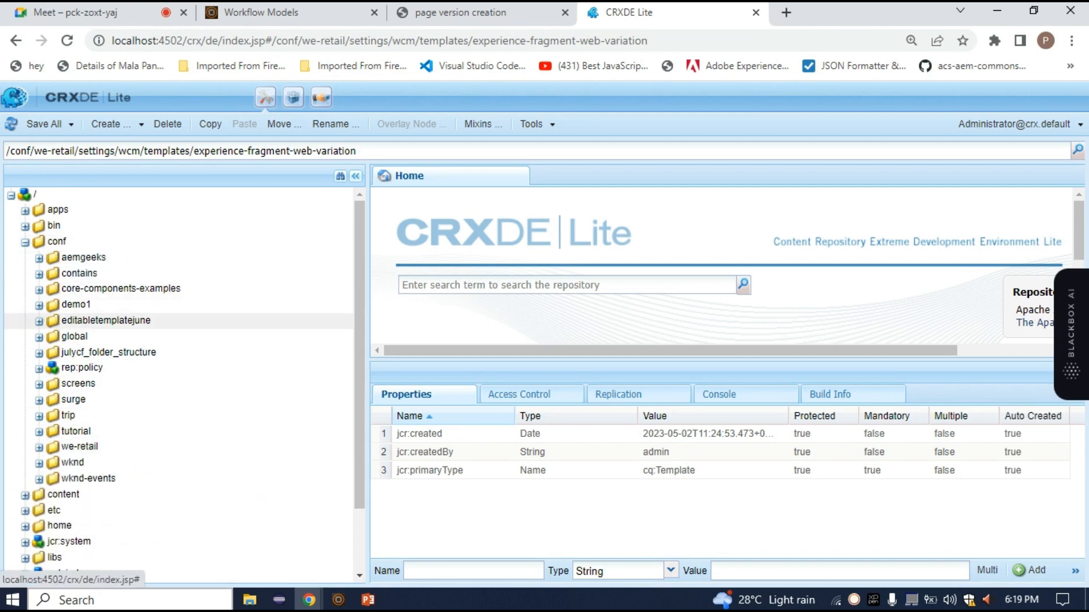
Expand the repository path /conf/global/settings/workflow/models and refresh the models folder
double_click(73, 337)
double_click(92, 352)
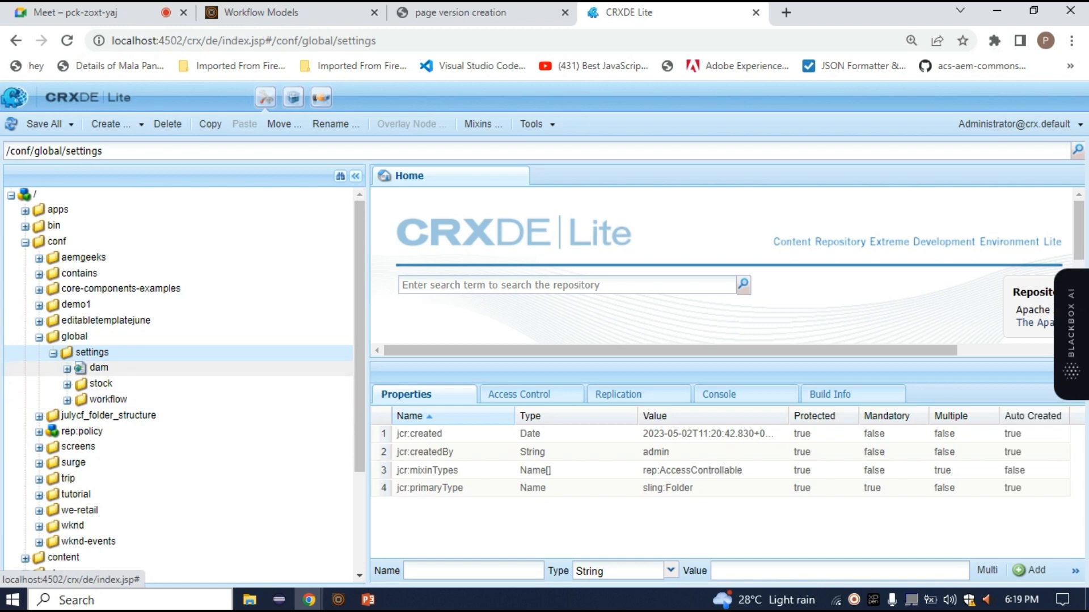
double_click(108, 399)
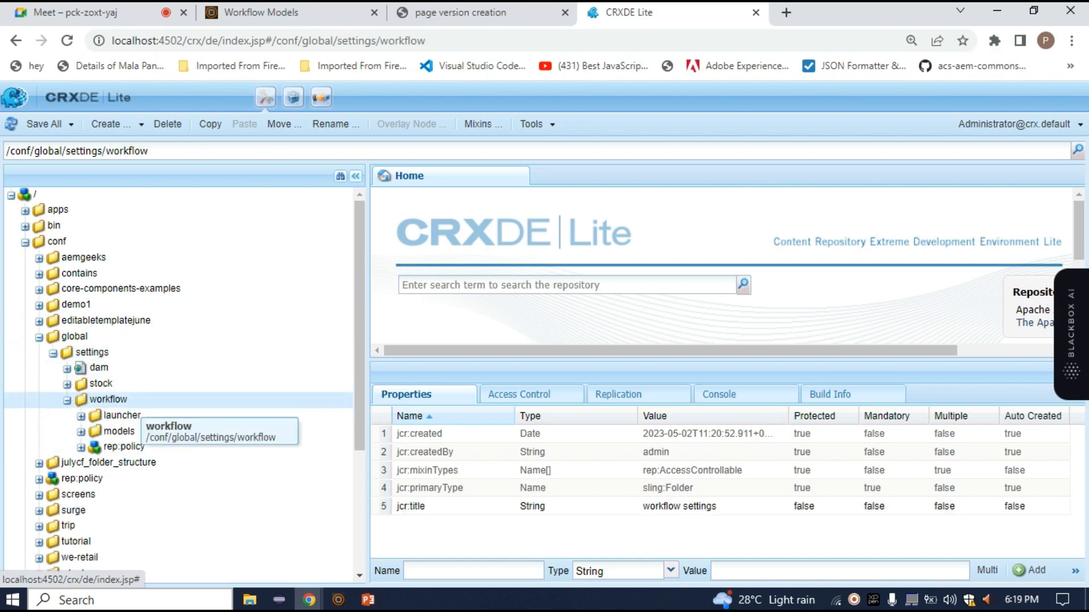
double_click(119, 431)
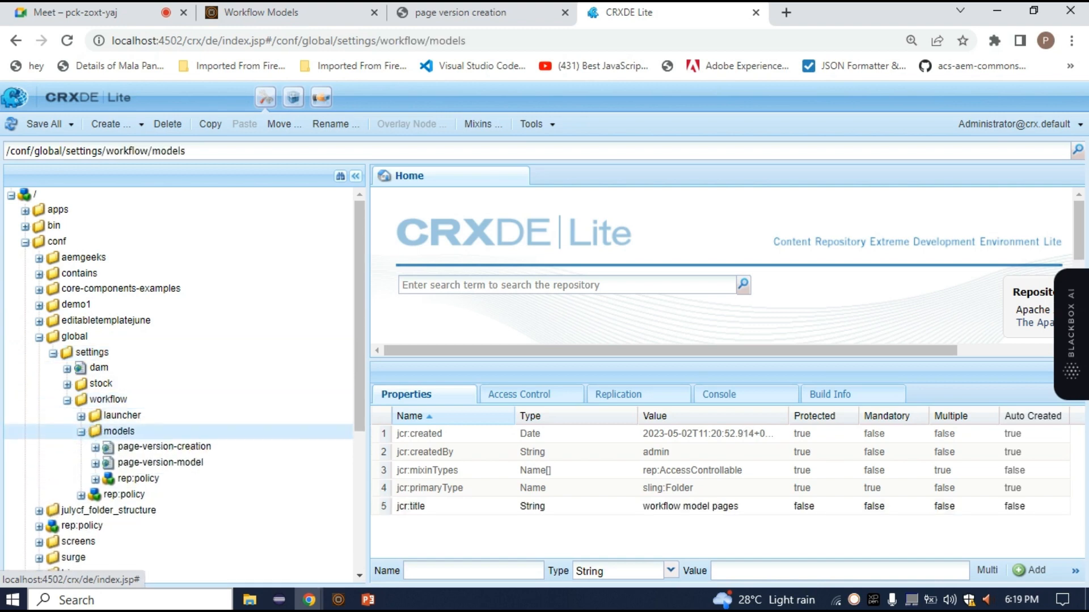
right_click(100, 436)
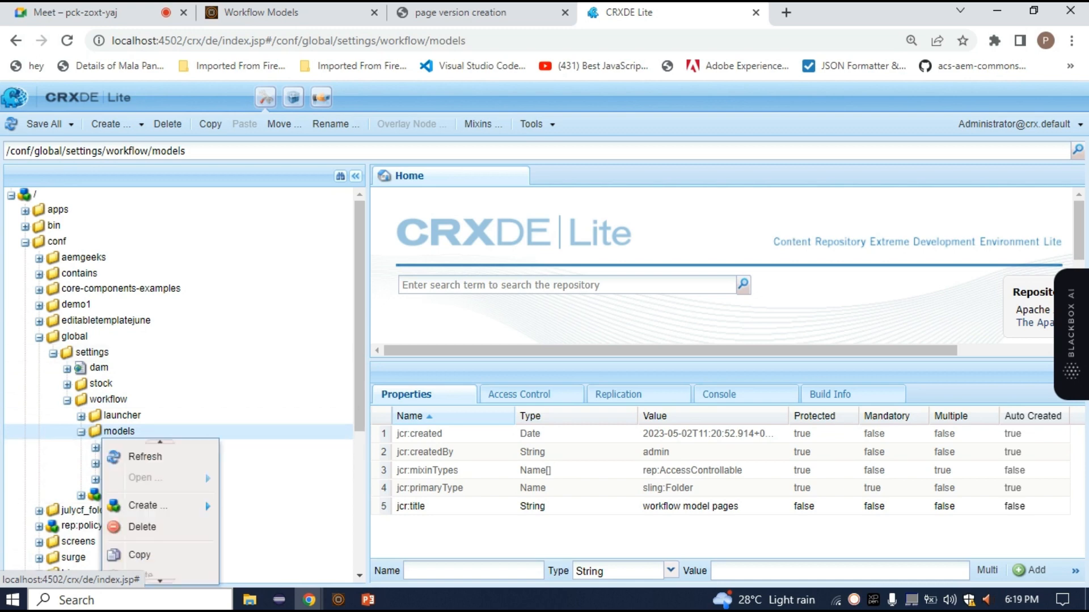
click(153, 458)
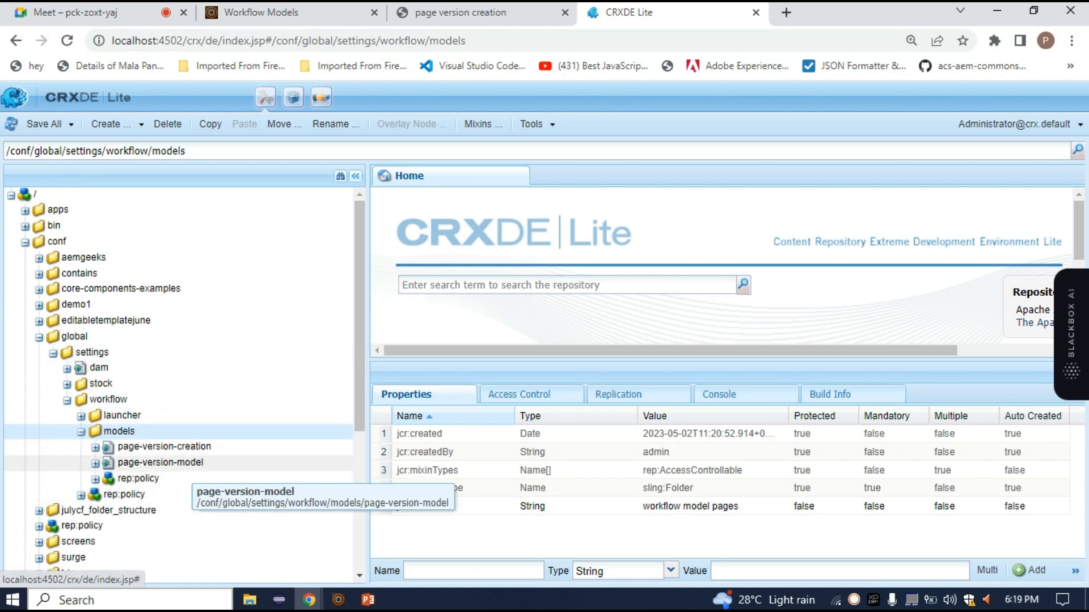
Examine the page-version-creation and page-version-model nodes, leaving only page-version-creation expanded with its jcr:content
double_click(178, 464)
double_click(181, 449)
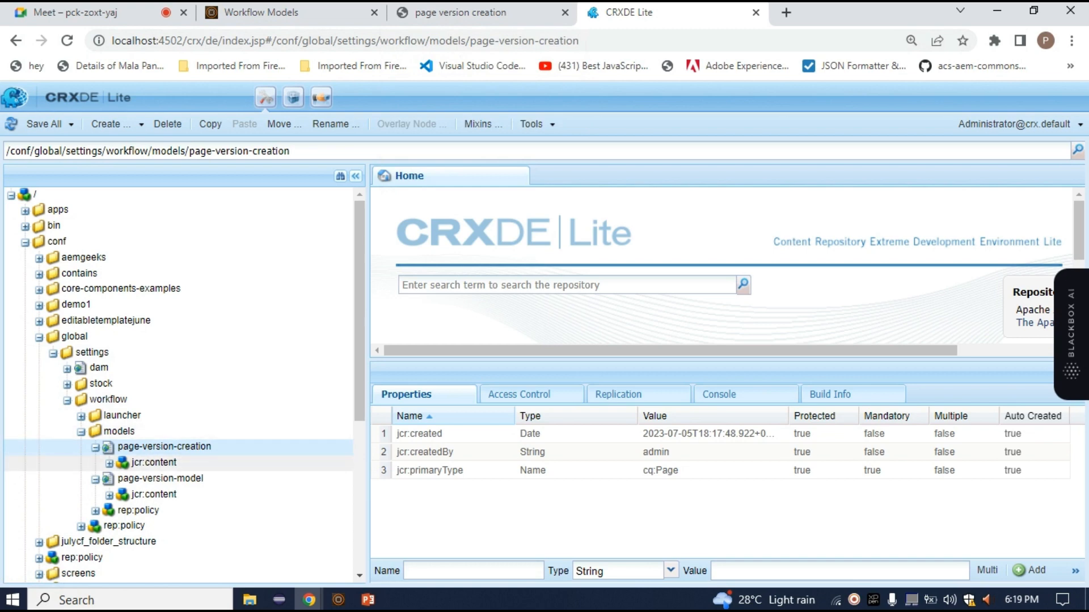
click(95, 480)
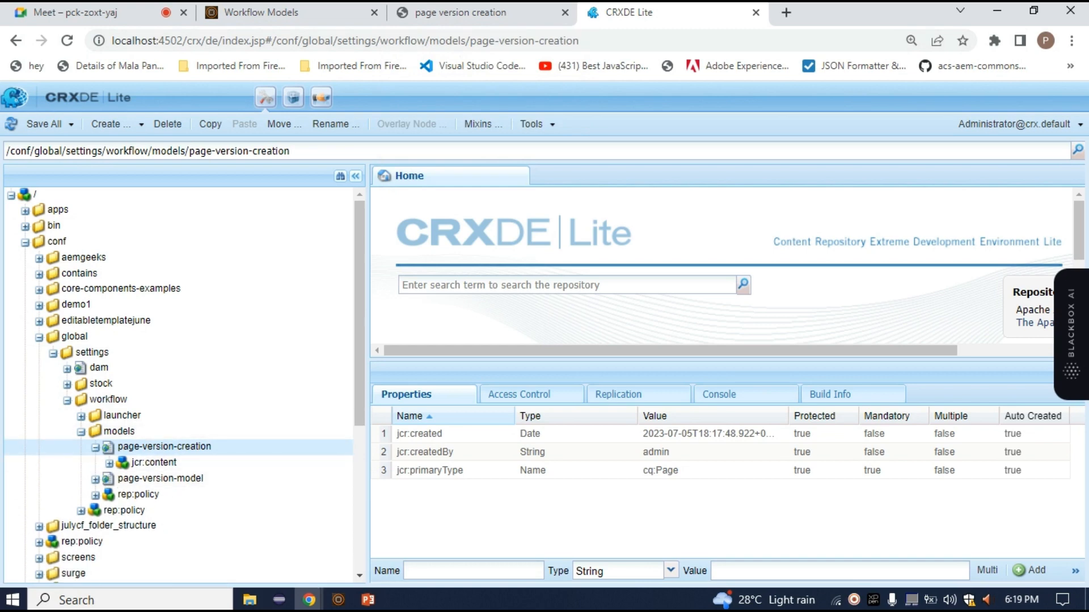
scroll(127, 453, down, 3)
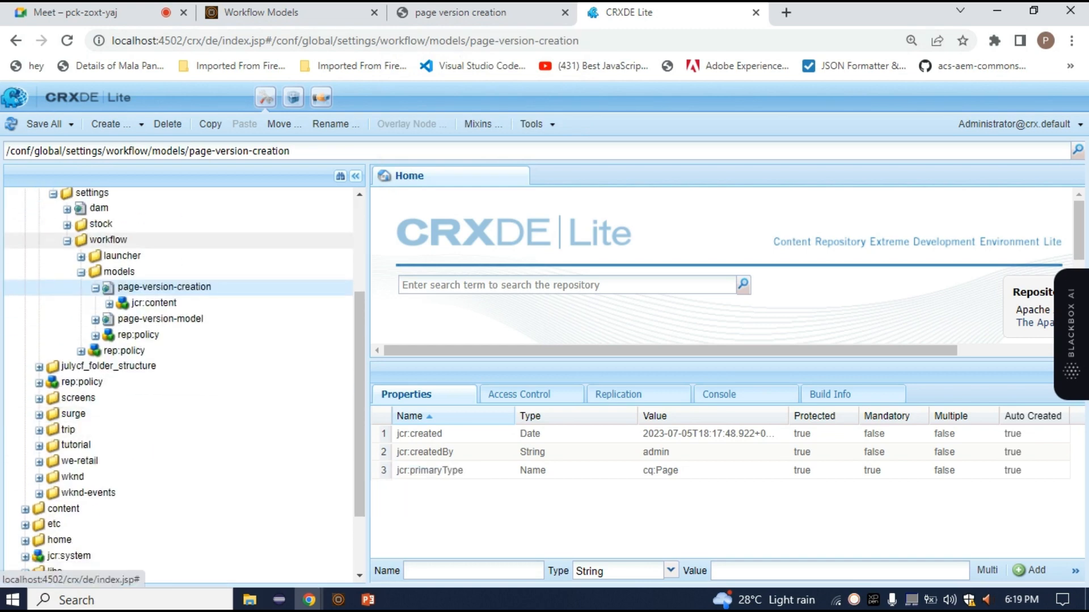
Expand the /conf page-version-creation node through jcr:content, flow and initiatorparticipant to inspect its metaData, then reselect page-version-creation
double_click(154, 302)
click(155, 318)
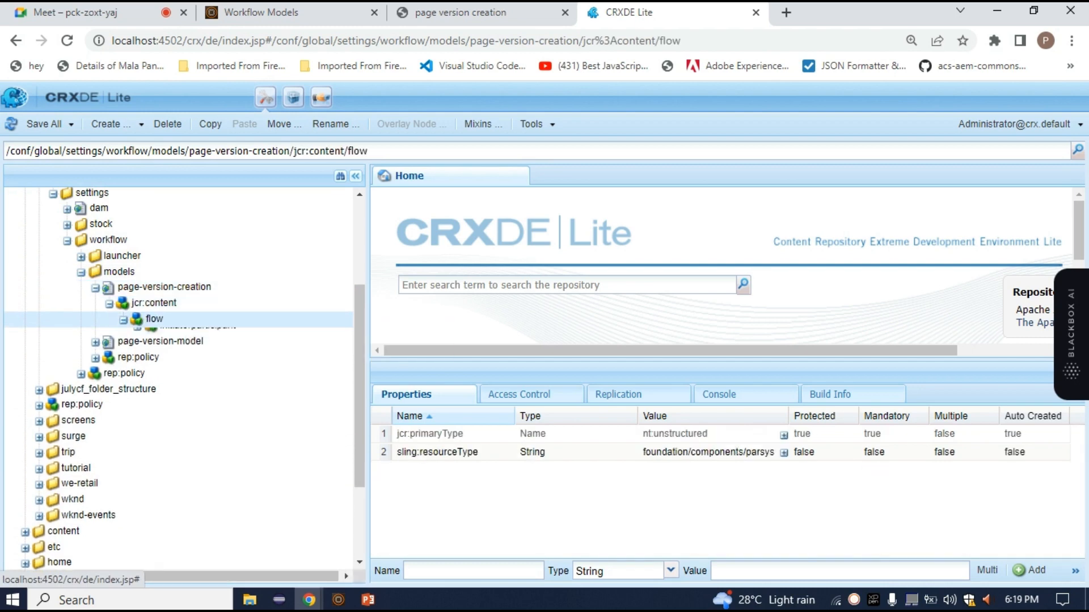
double_click(154, 318)
double_click(197, 334)
click(195, 350)
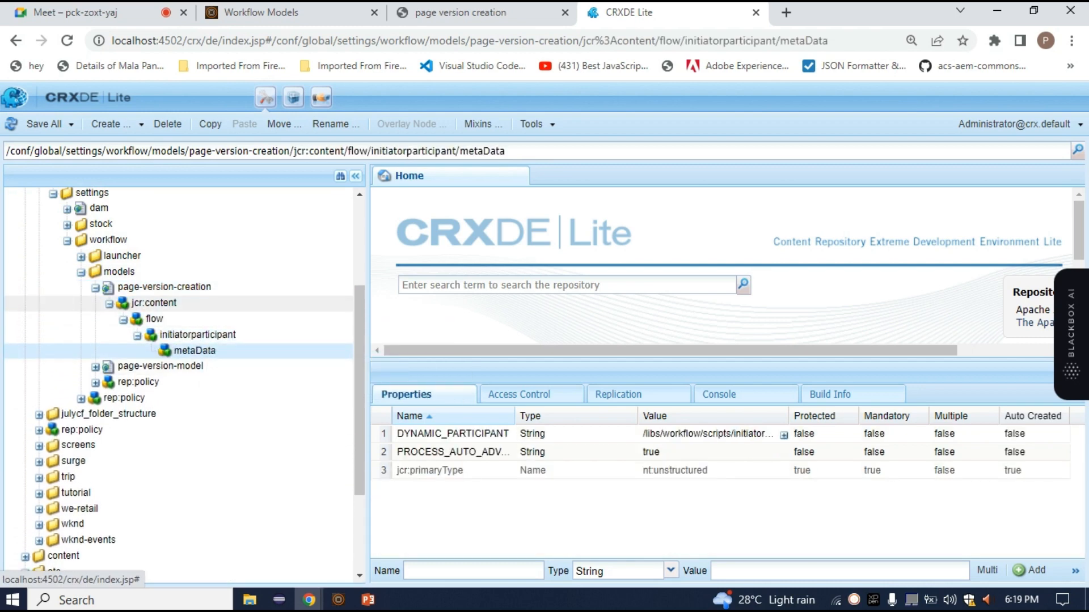
click(165, 287)
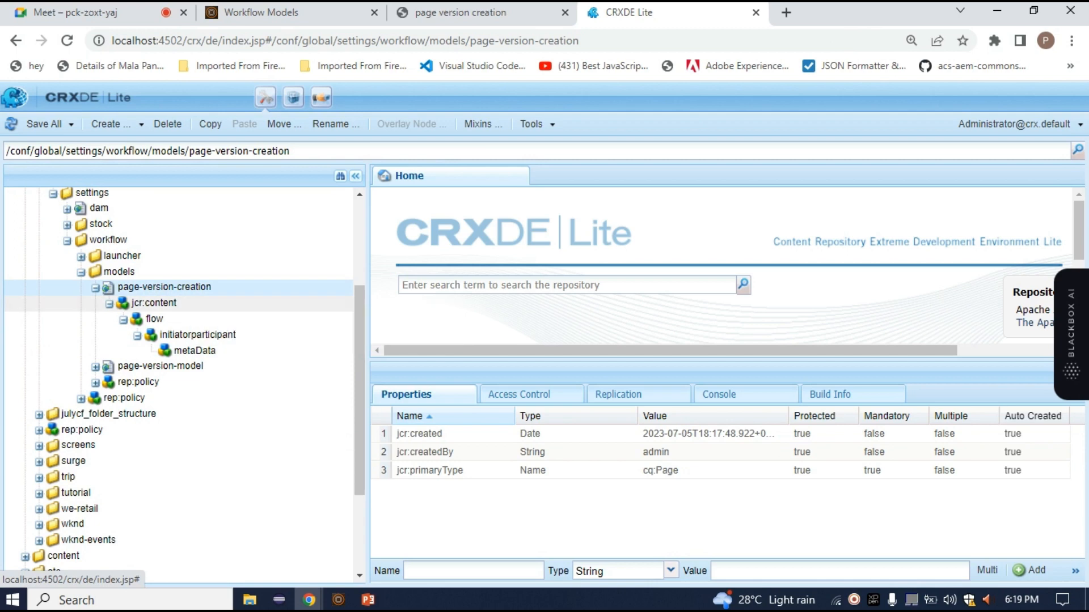
Expand the repository path /var/workflow/models and refresh the models folder
scroll(153, 303, down, 3)
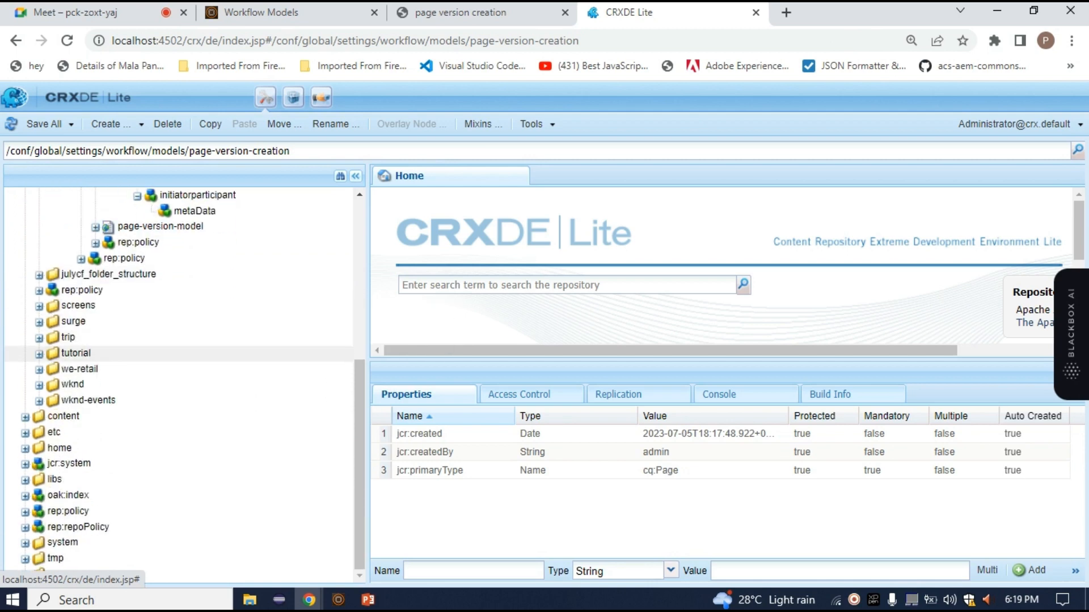
click(25, 575)
scroll(85, 448, down, 6)
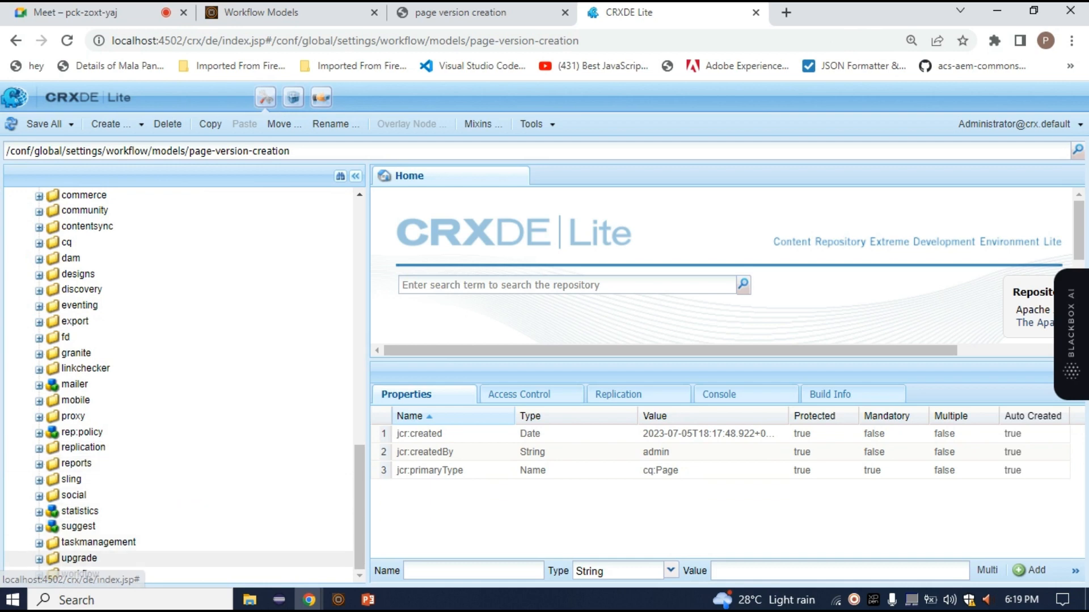
double_click(80, 574)
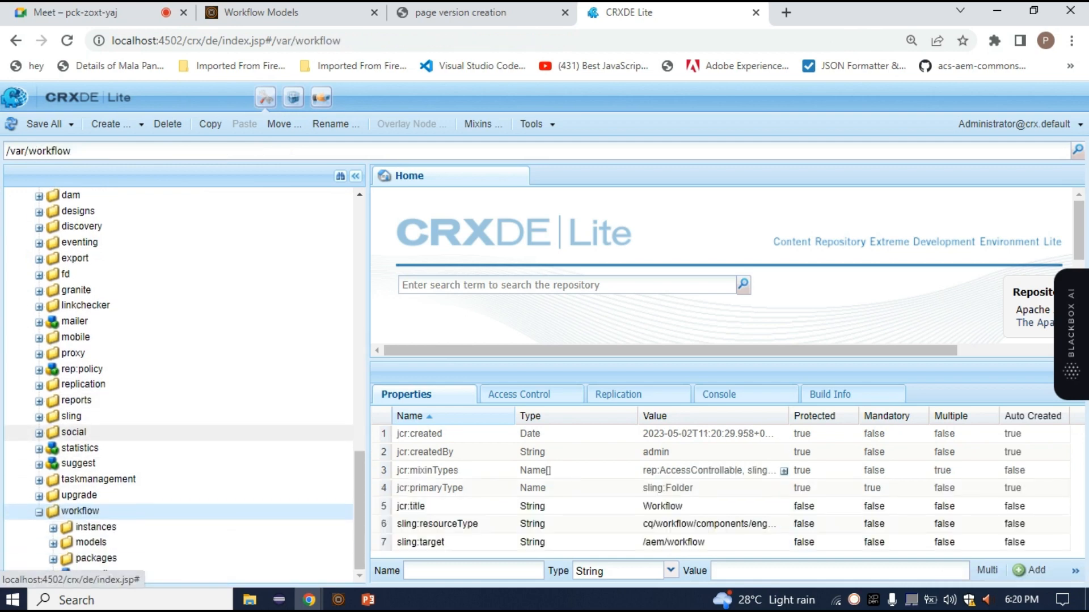
double_click(91, 542)
scroll(90, 510, down, 3)
right_click(72, 388)
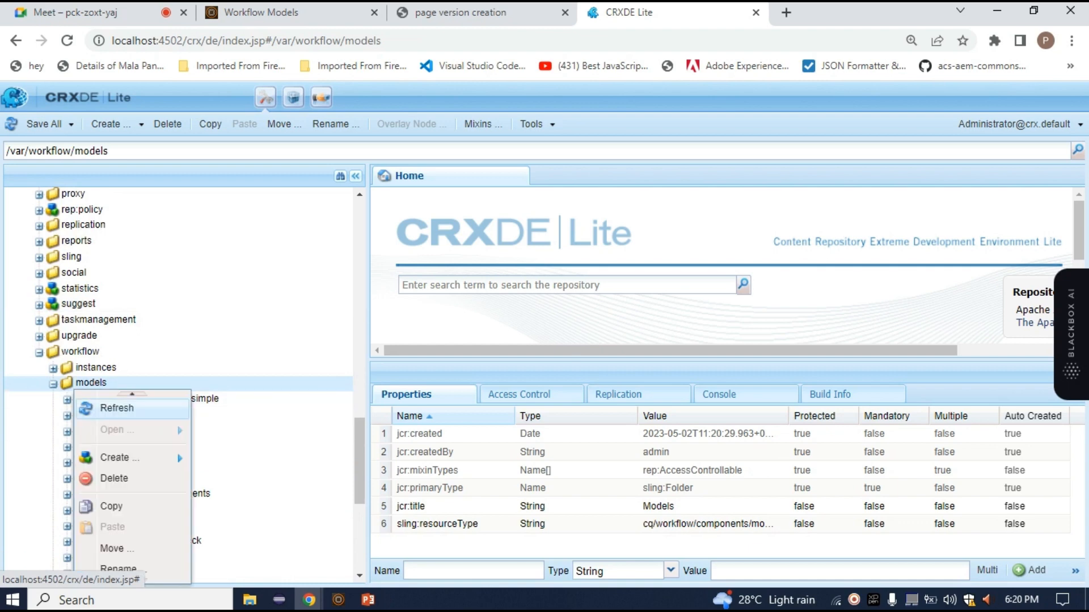
click(103, 408)
scroll(170, 354, up, 3)
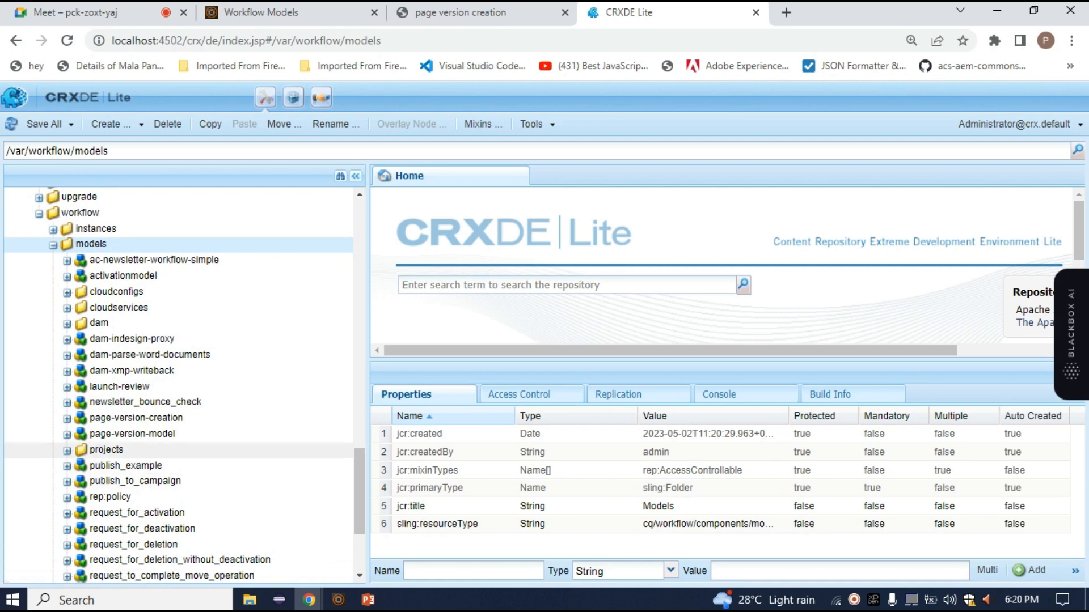
Expand page-version-creation under /var/workflow/models and select Step 1 in the page version creation model editor for comparison
click(136, 417)
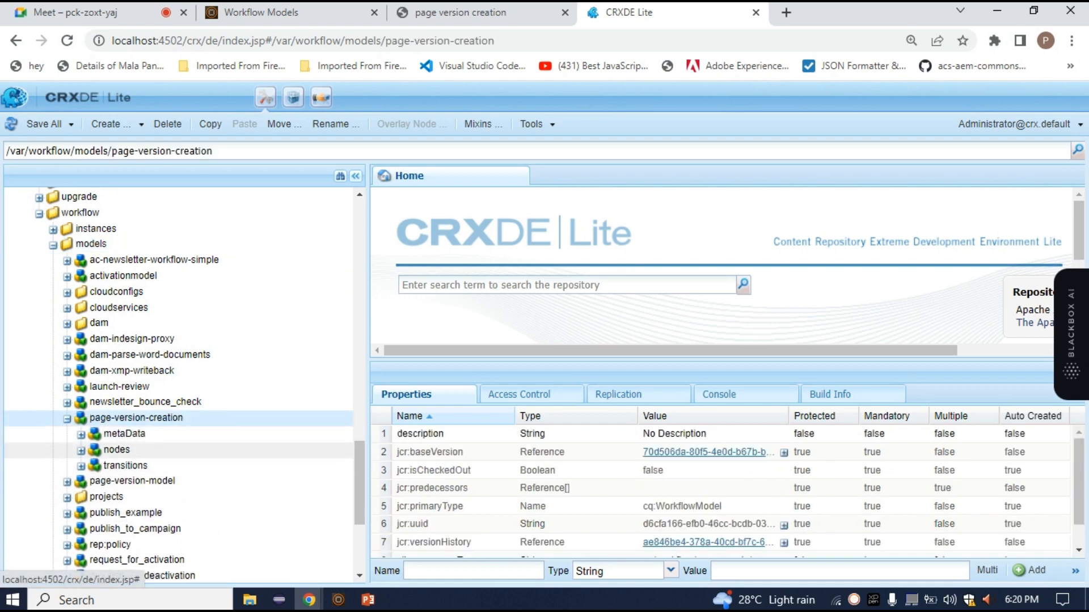
click(461, 11)
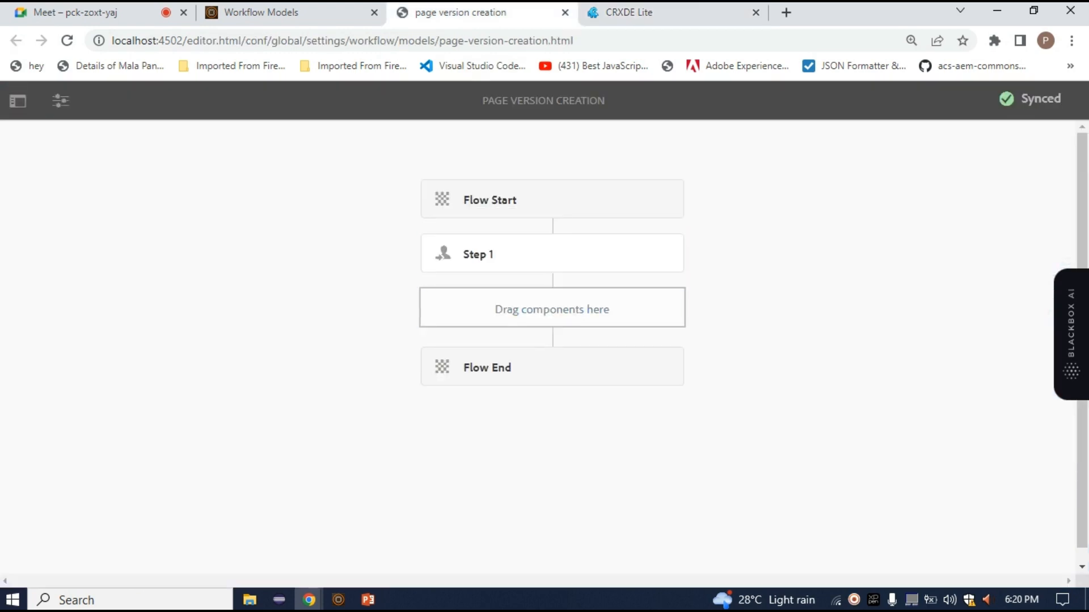
click(535, 256)
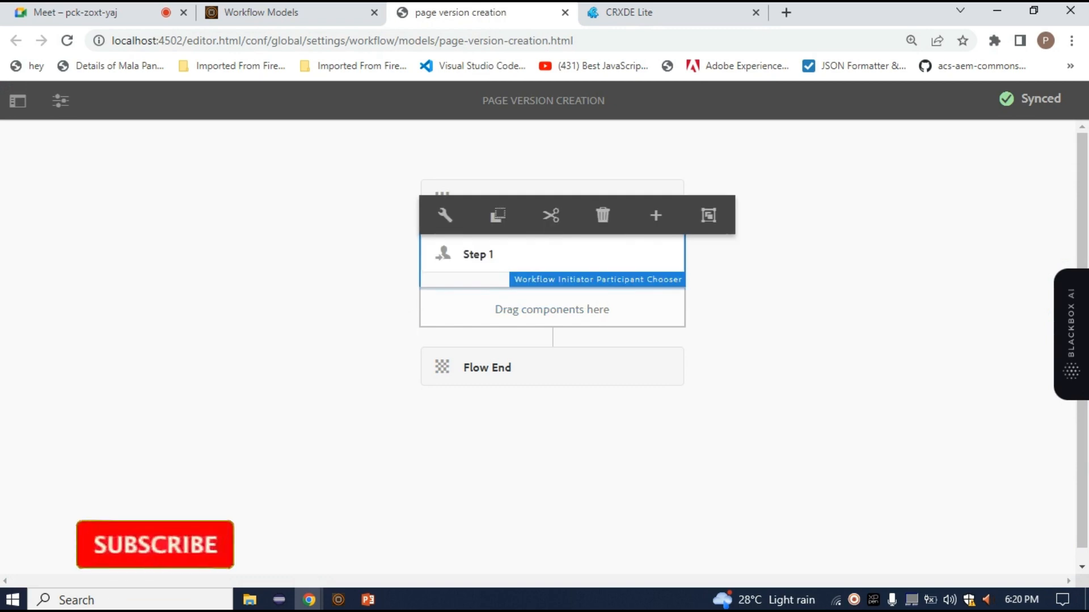
Expand nodes and node1 of page-version-creation in CRXDE Lite and compare node1's title property with the step in the model editor
click(630, 12)
double_click(117, 449)
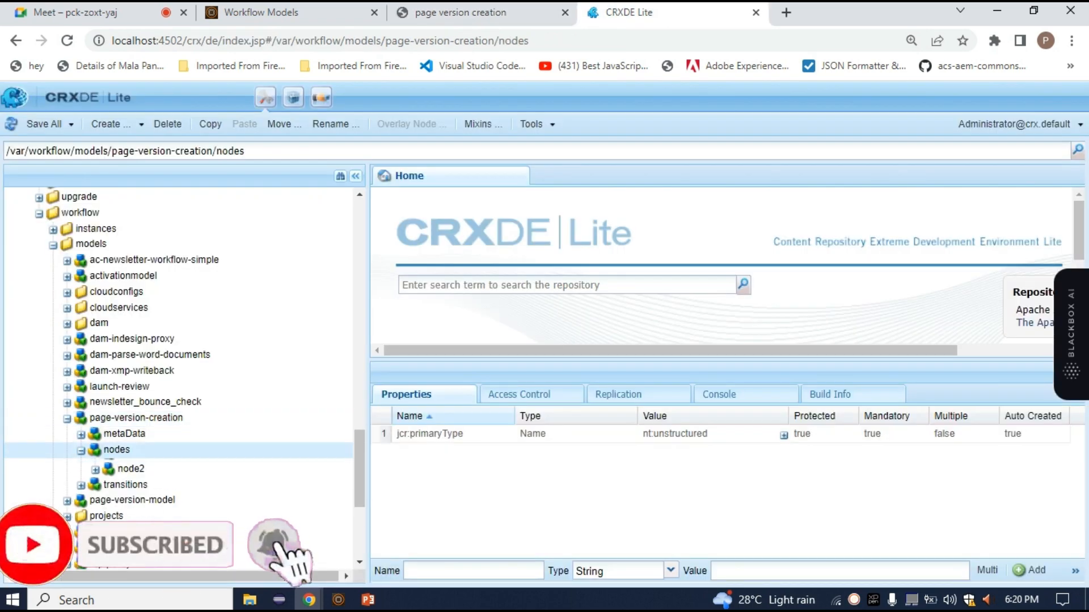
scroll(131, 448, down, 2)
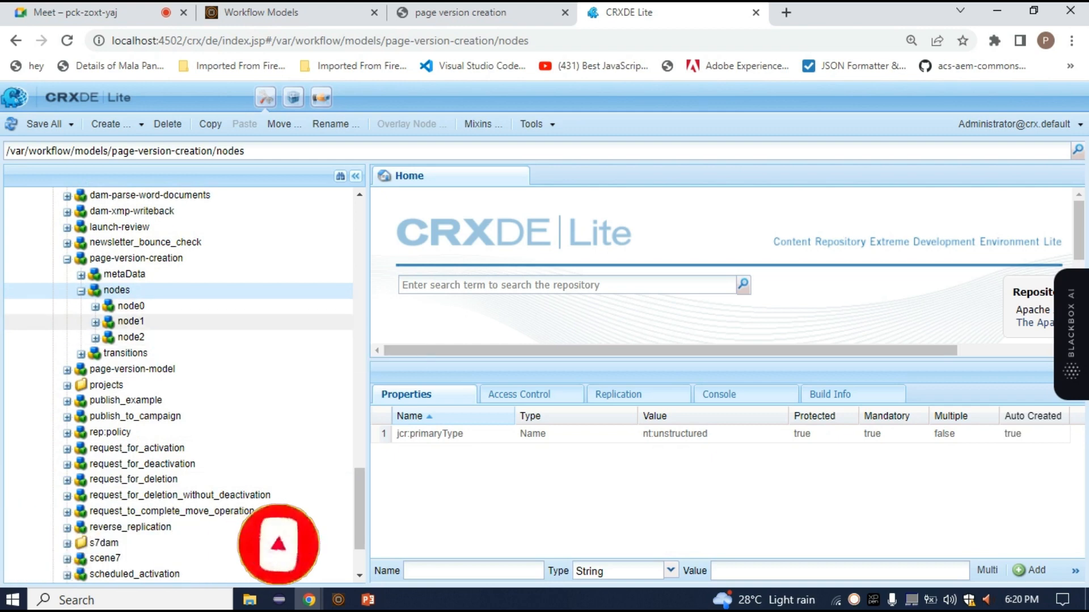
double_click(131, 321)
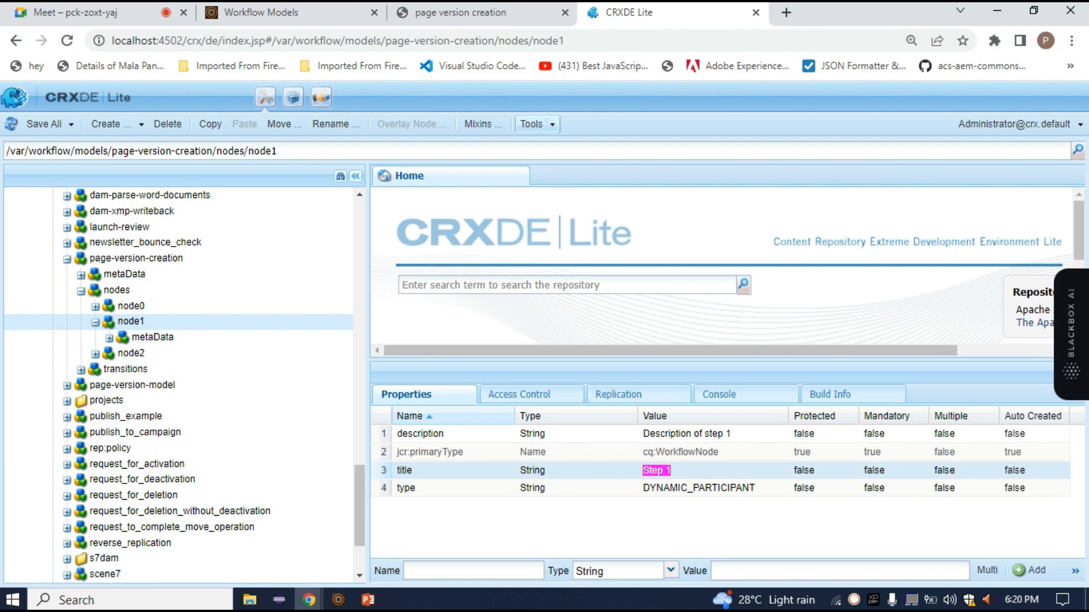
click(527, 12)
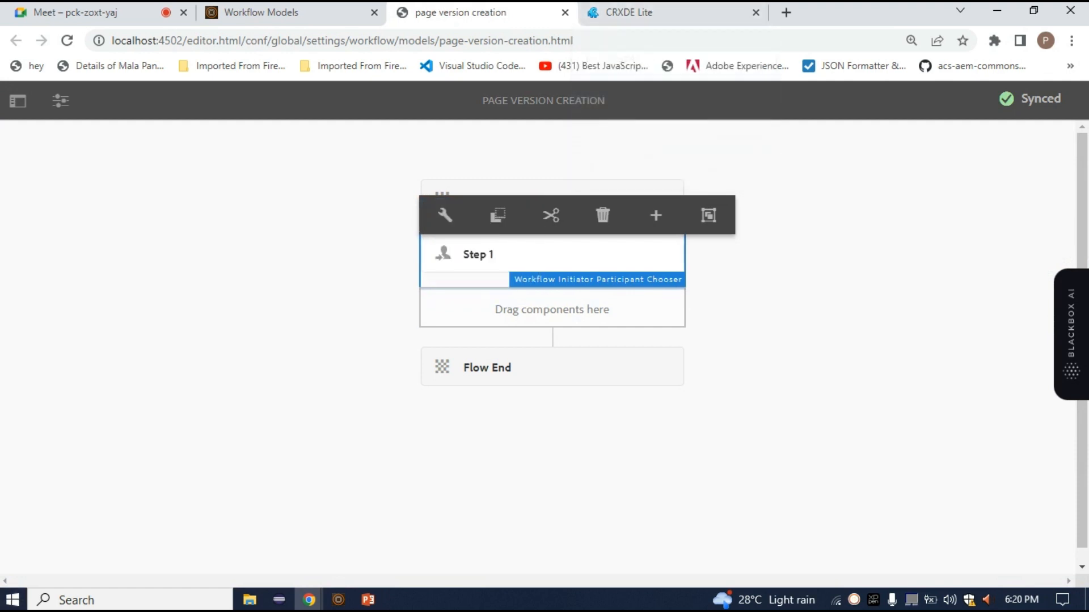
click(697, 12)
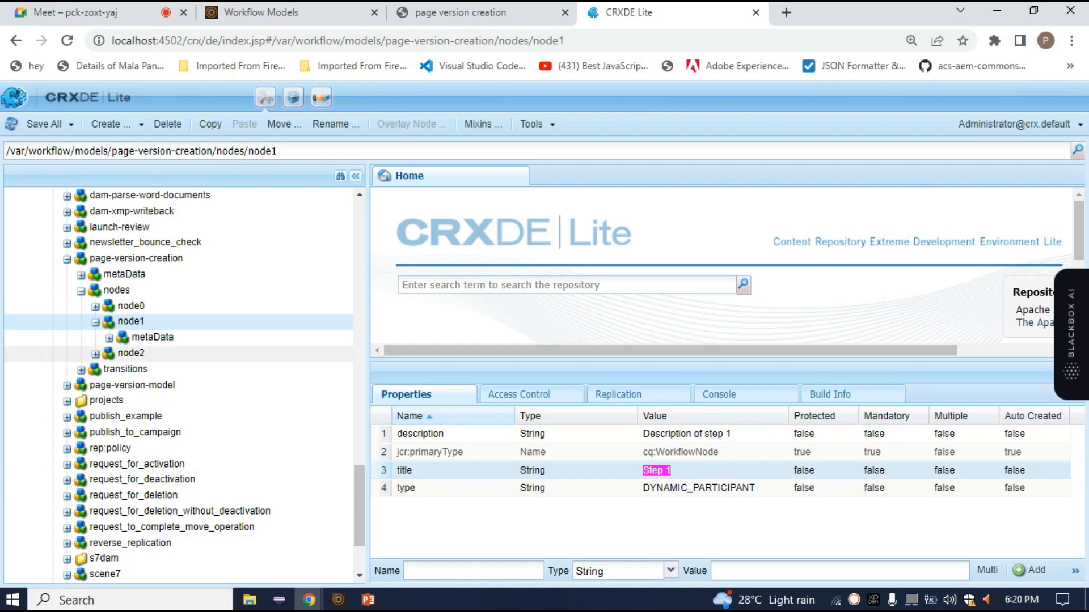
Examine the page-version-creation model's two storage locations, /conf/global/settings/workflow/models and /var/workflow/models, in the repository tree
scroll(198, 369, up, 4)
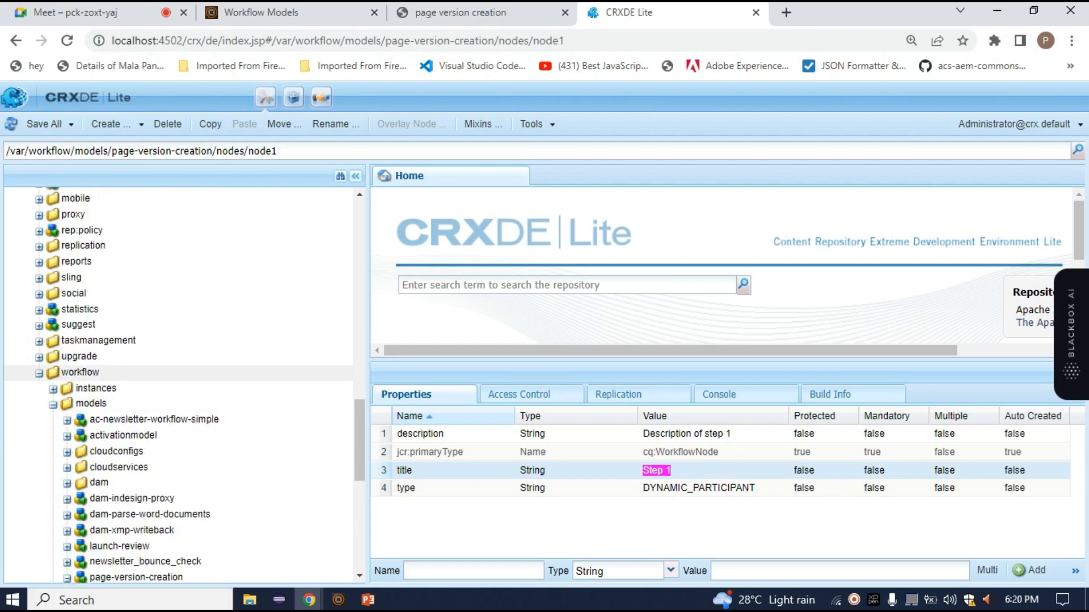
scroll(179, 386, up, 10)
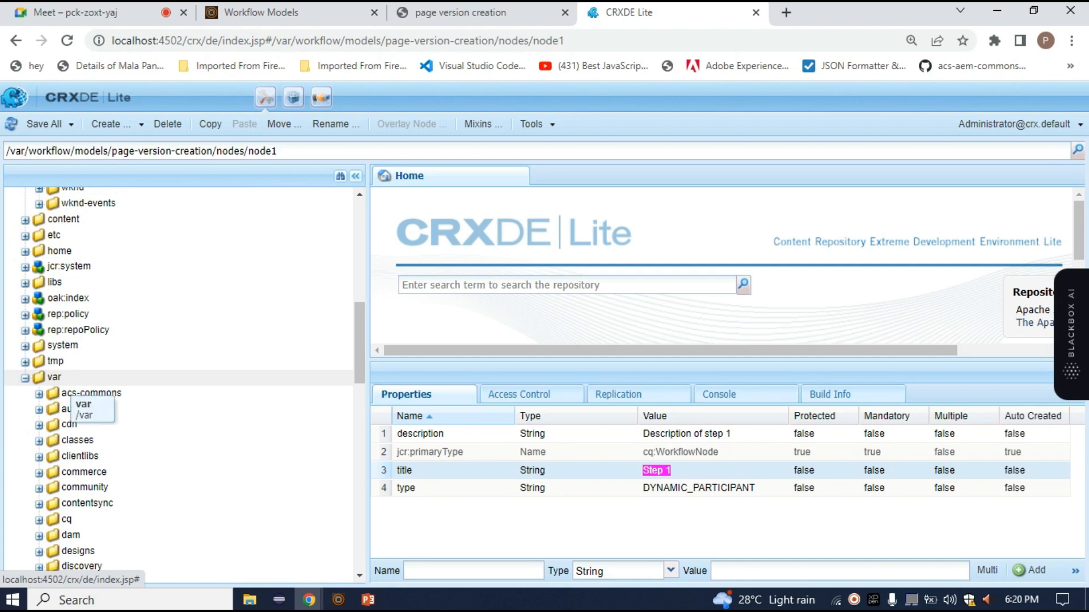
scroll(178, 380, up, 10)
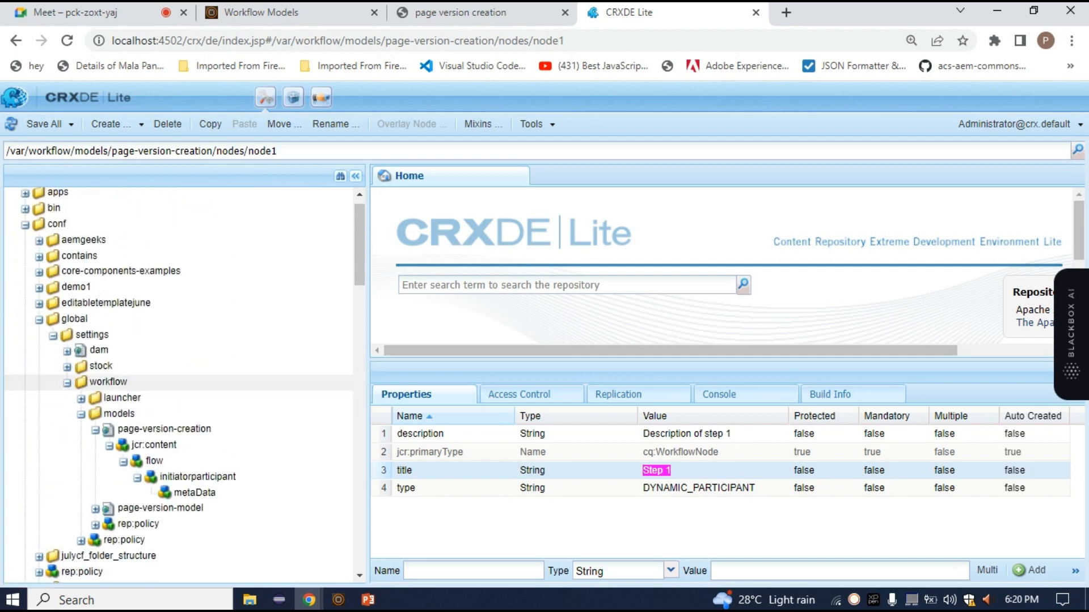
scroll(179, 381, up, 2)
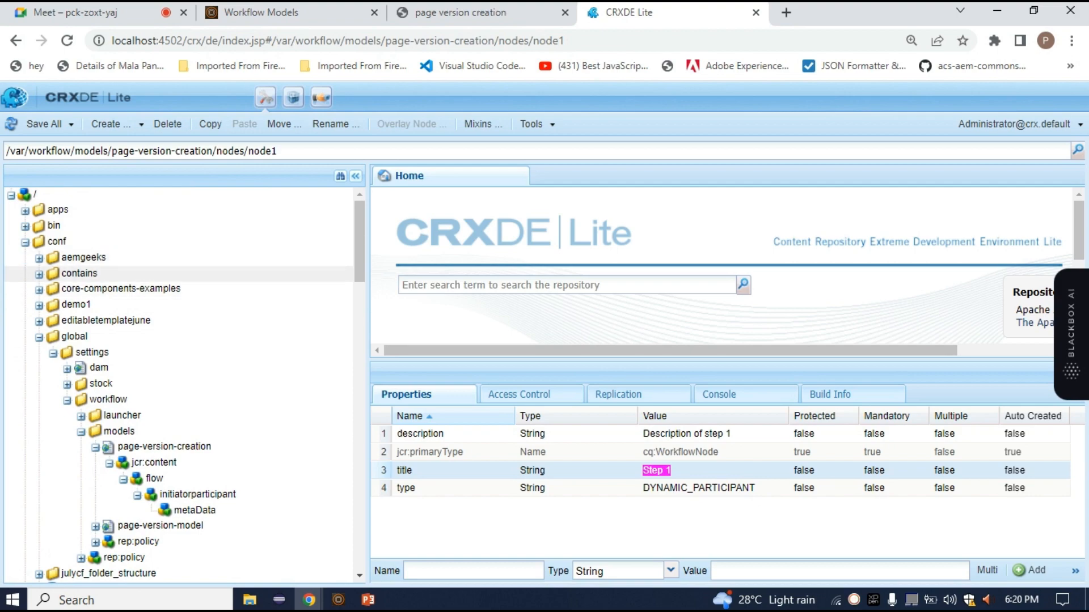
scroll(179, 386, down, 15)
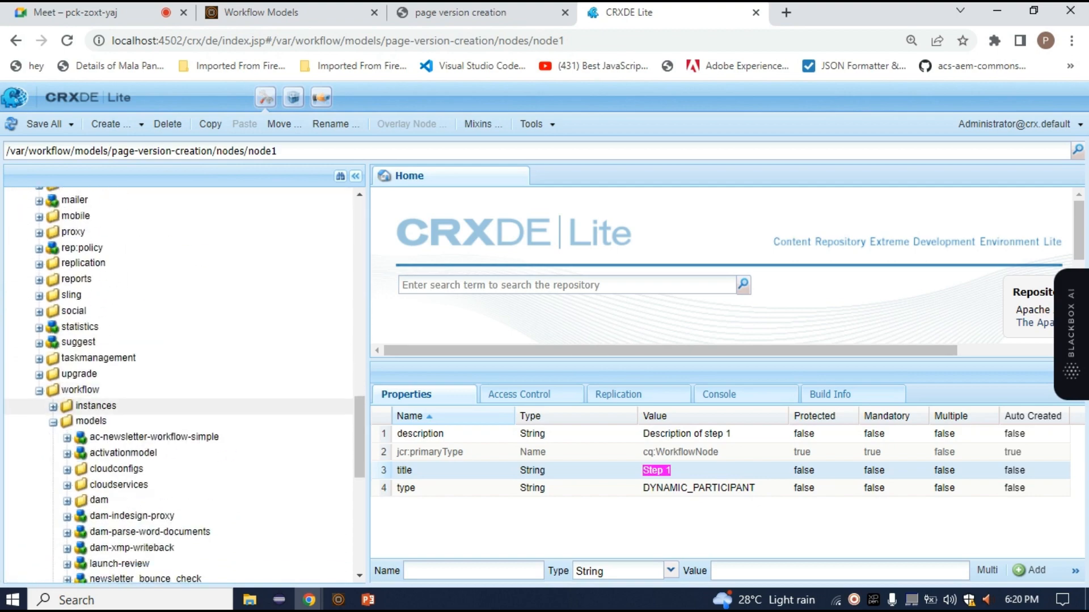
scroll(179, 321, down, 8)
scroll(178, 295, up, 3)
scroll(179, 317, up, 6)
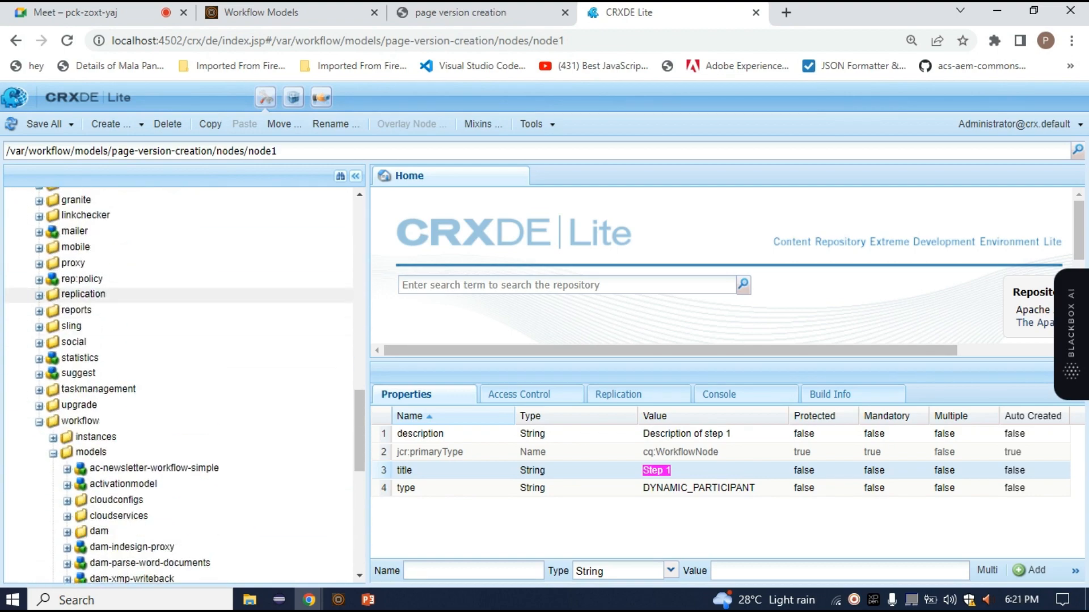
scroll(178, 309, up, 15)
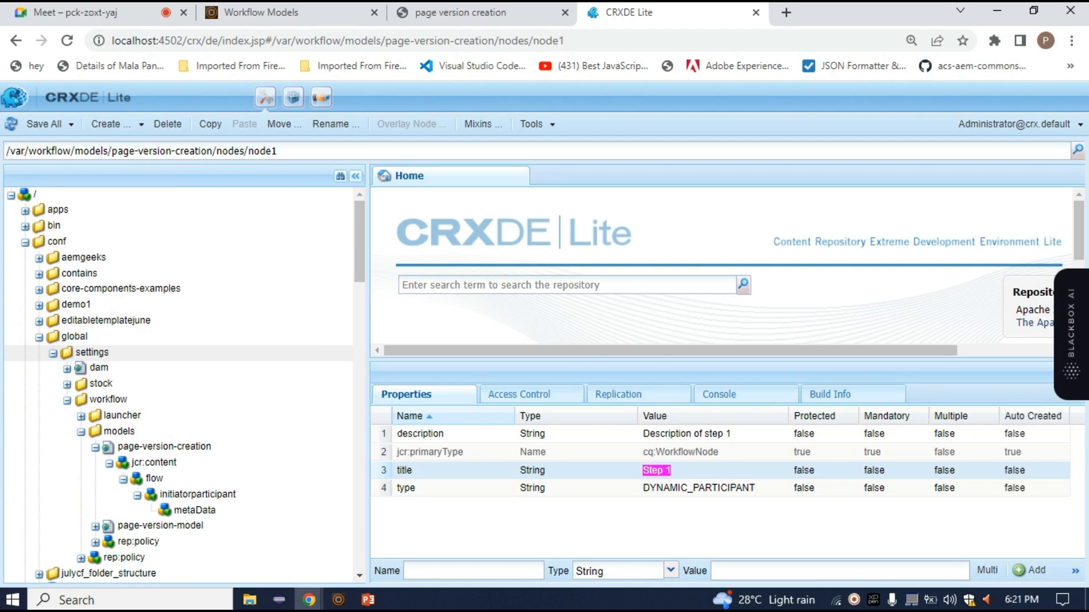
scroll(178, 369, down, 20)
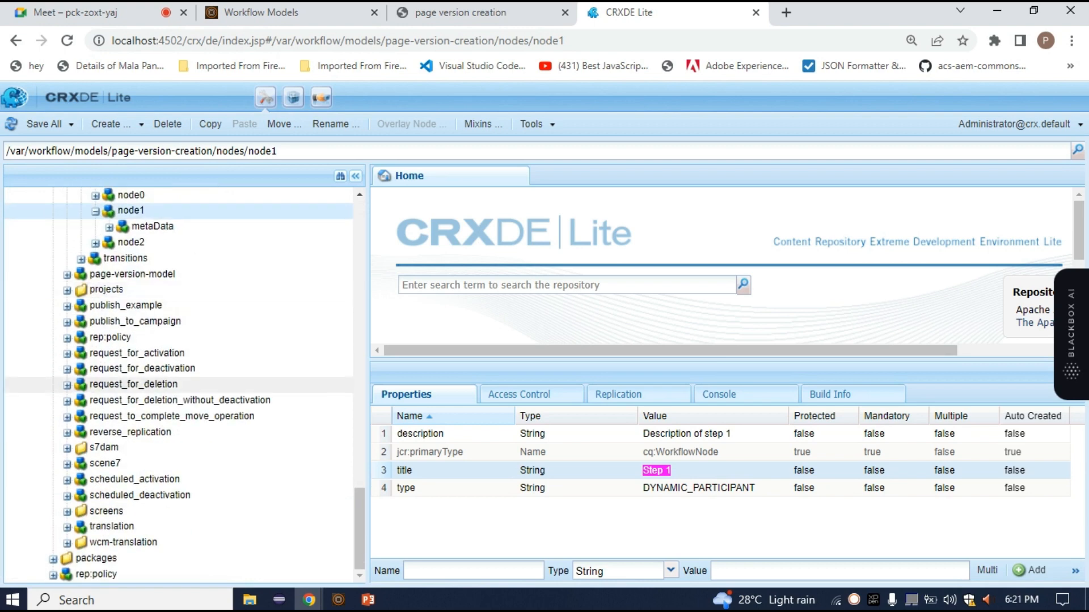
scroll(170, 397, up, 6)
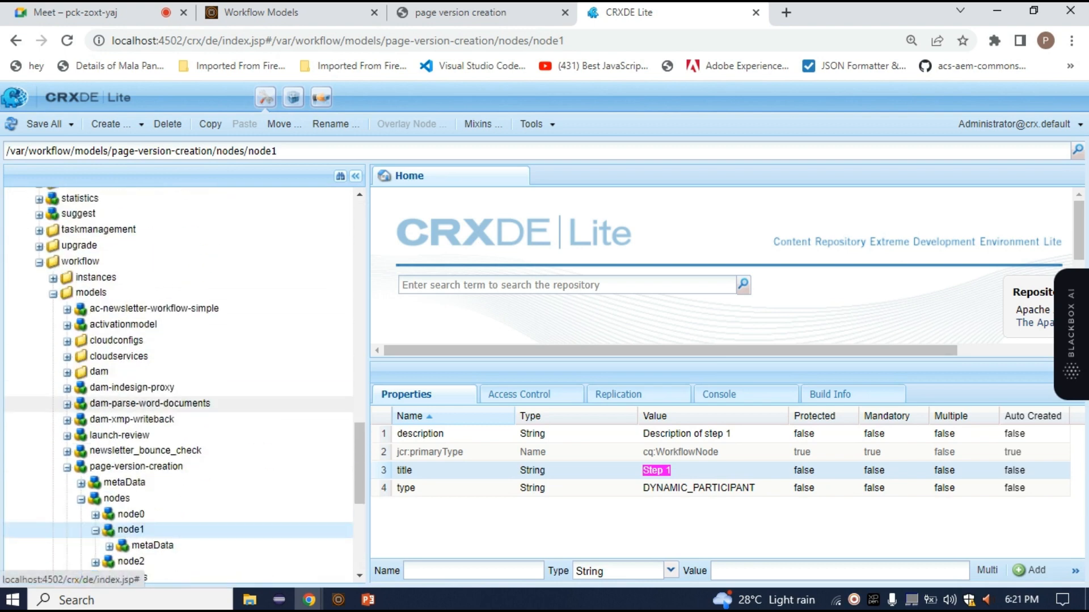
scroll(178, 363, up, 10)
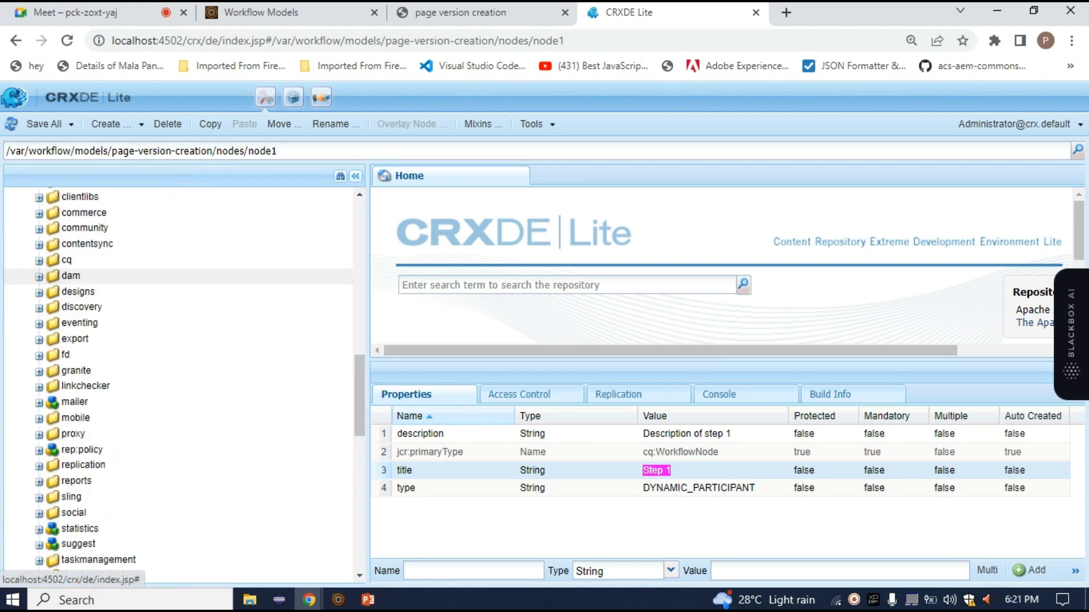
scroll(179, 368, down, 12)
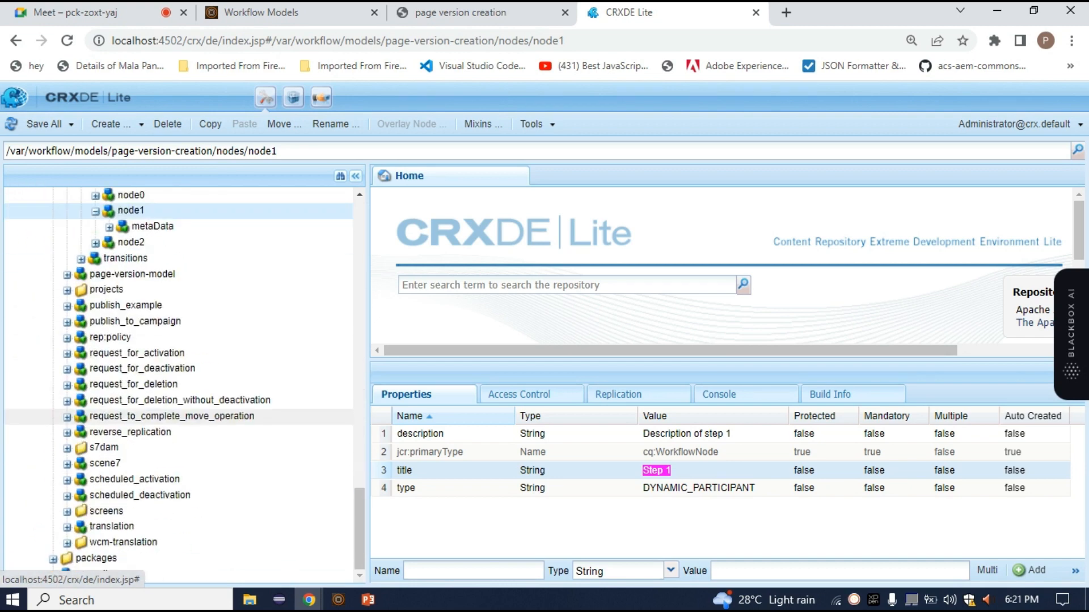
scroll(171, 357, up, 3)
scroll(170, 386, down, 3)
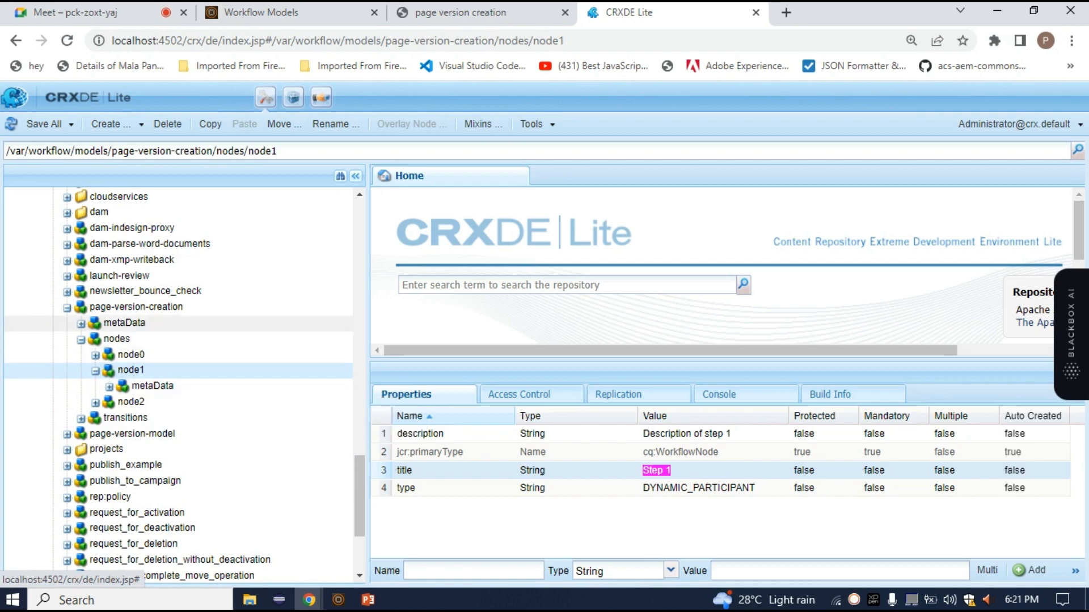
scroll(170, 342, up, 5)
scroll(170, 340, down, 10)
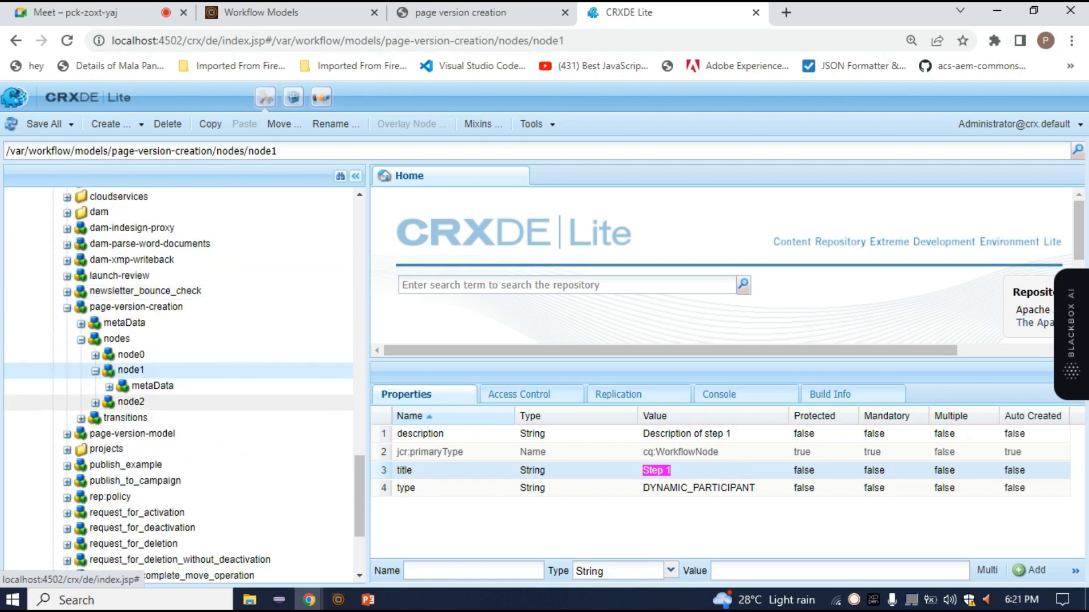
scroll(170, 340, down, 10)
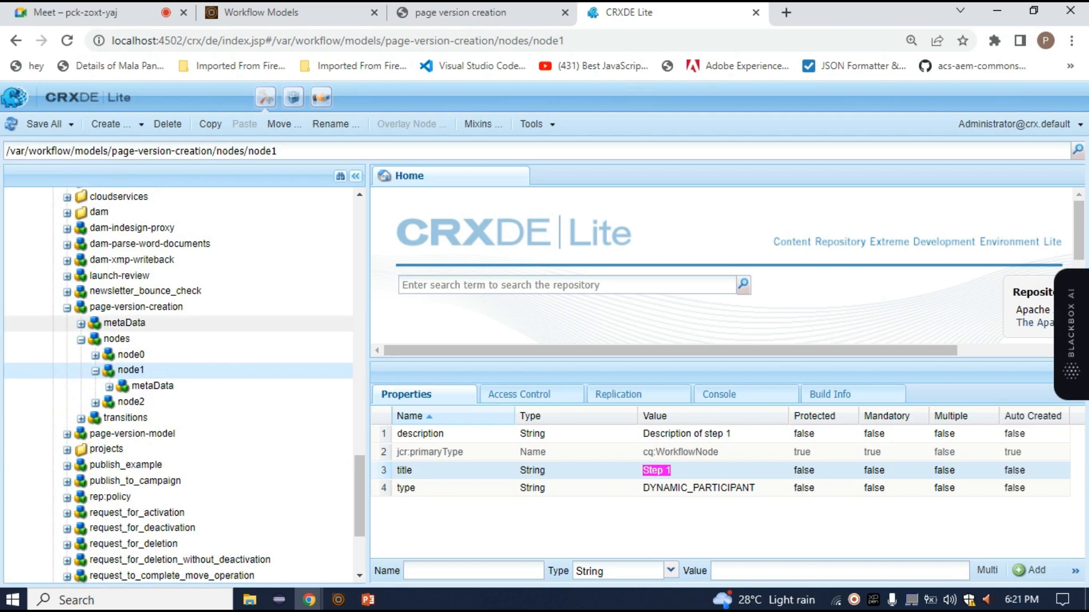
Delete Step 1 from the page version creation workflow model in the model editor
click(460, 13)
click(603, 215)
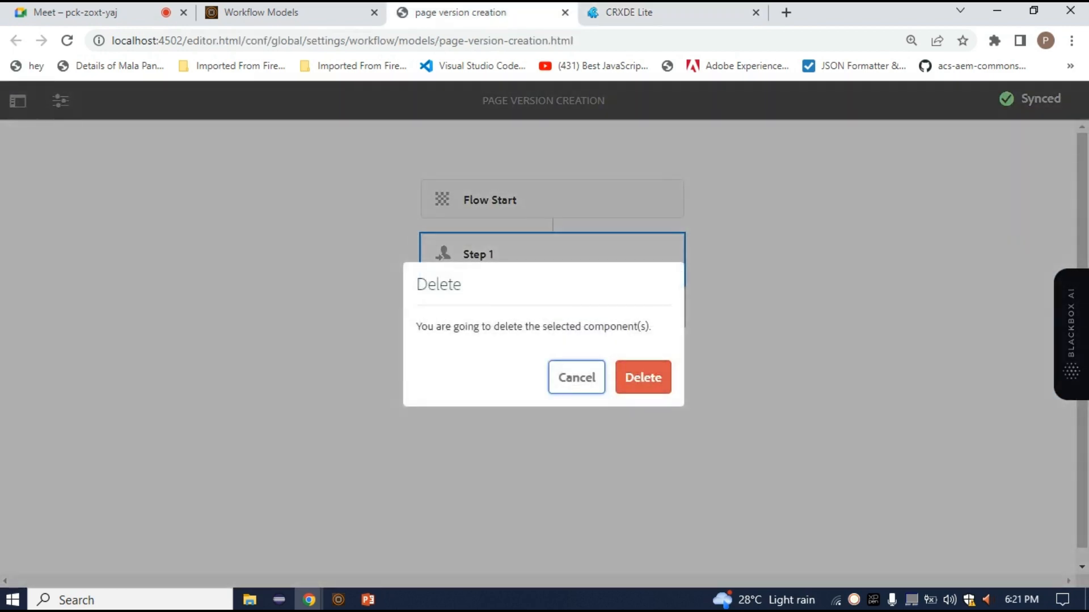
click(643, 377)
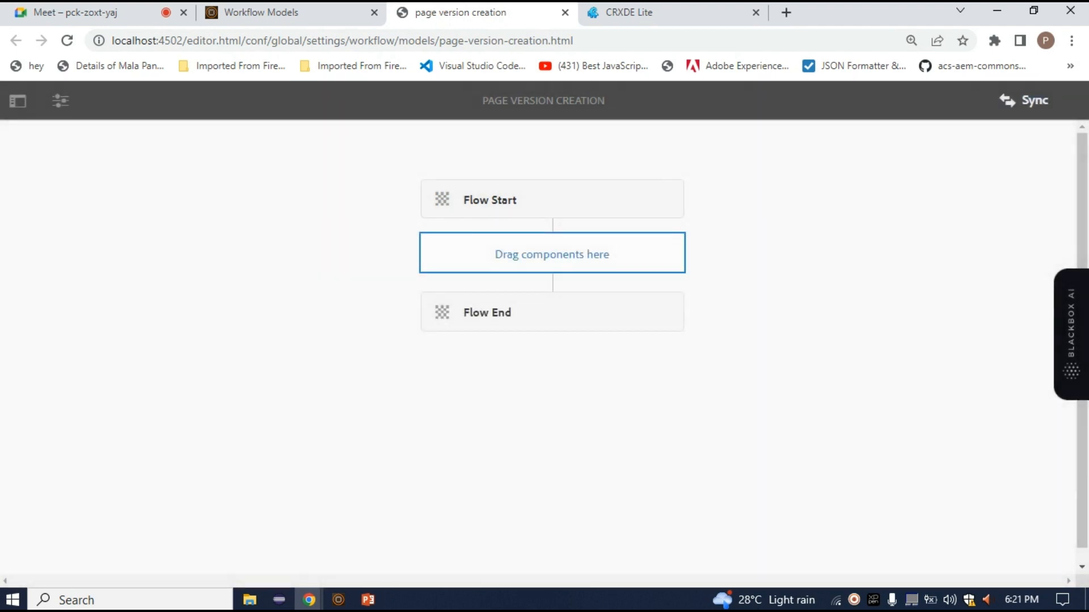
Refresh page-version-creation under /var/workflow/models in CRXDE Lite and expand its nodes folder to check the stored steps
click(630, 13)
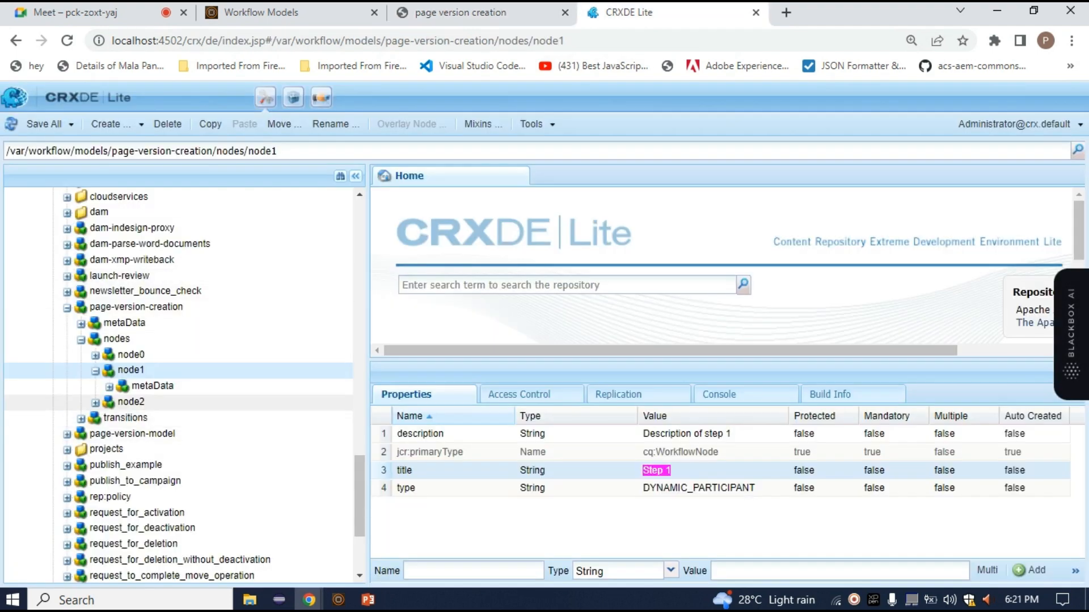
right_click(89, 312)
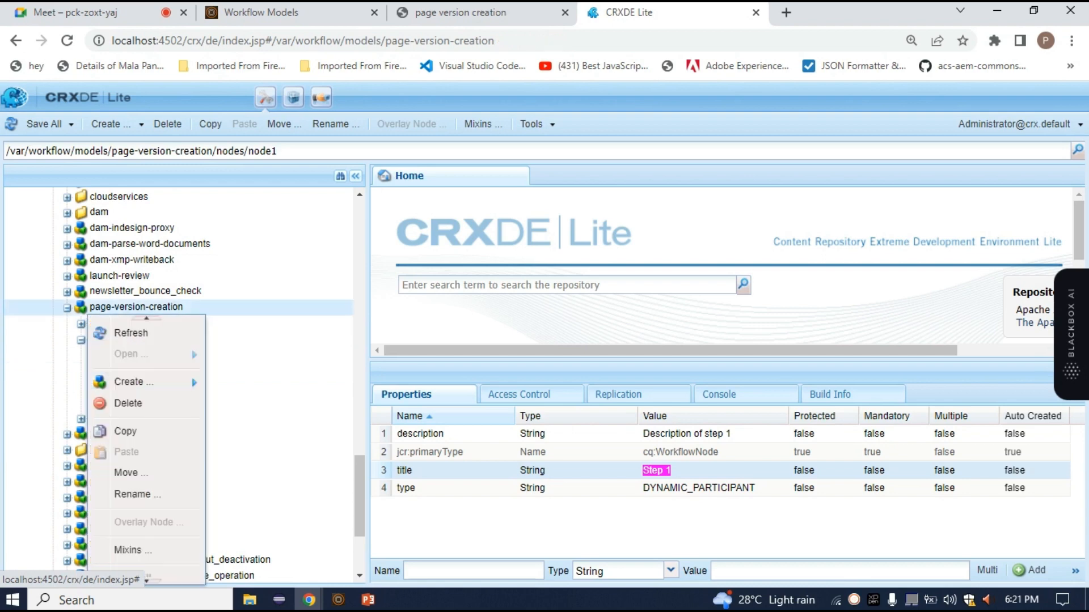
click(131, 332)
double_click(116, 339)
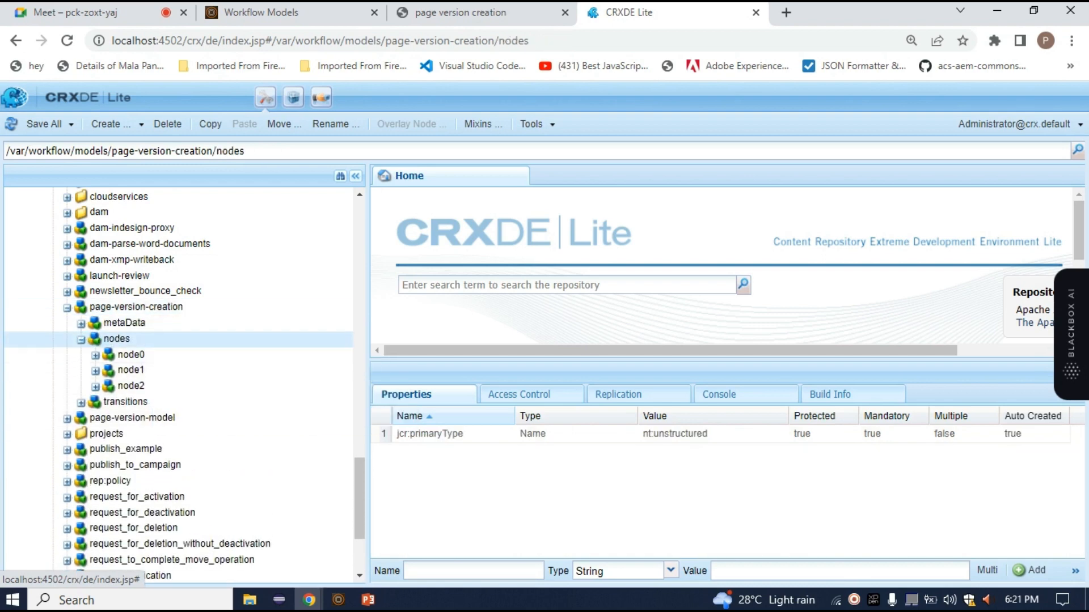
Switch to the Google Meet call and admit the participant waiting to join
click(460, 13)
click(630, 12)
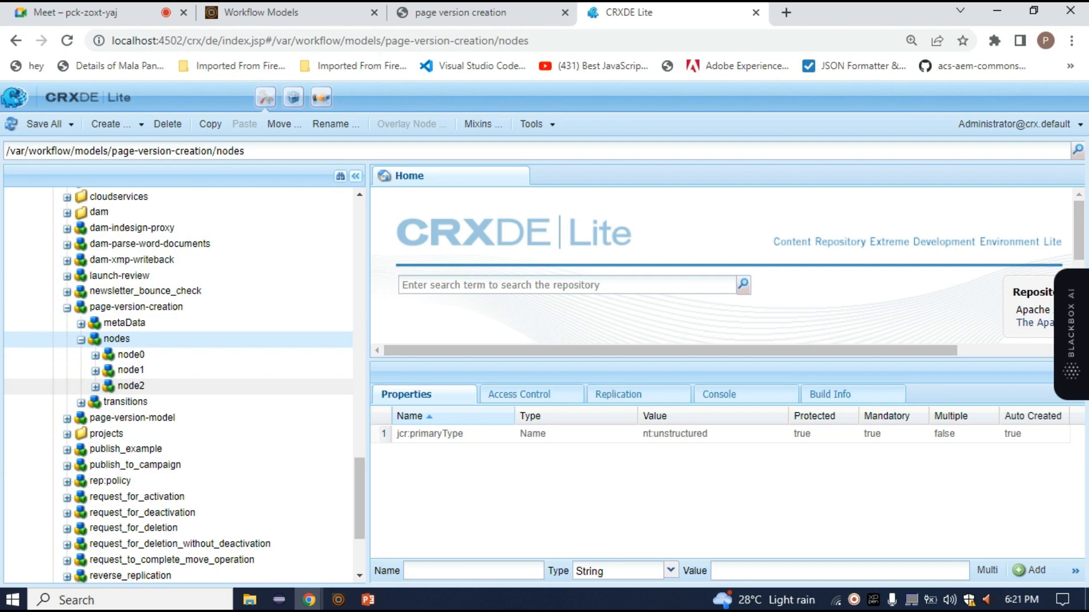
click(91, 12)
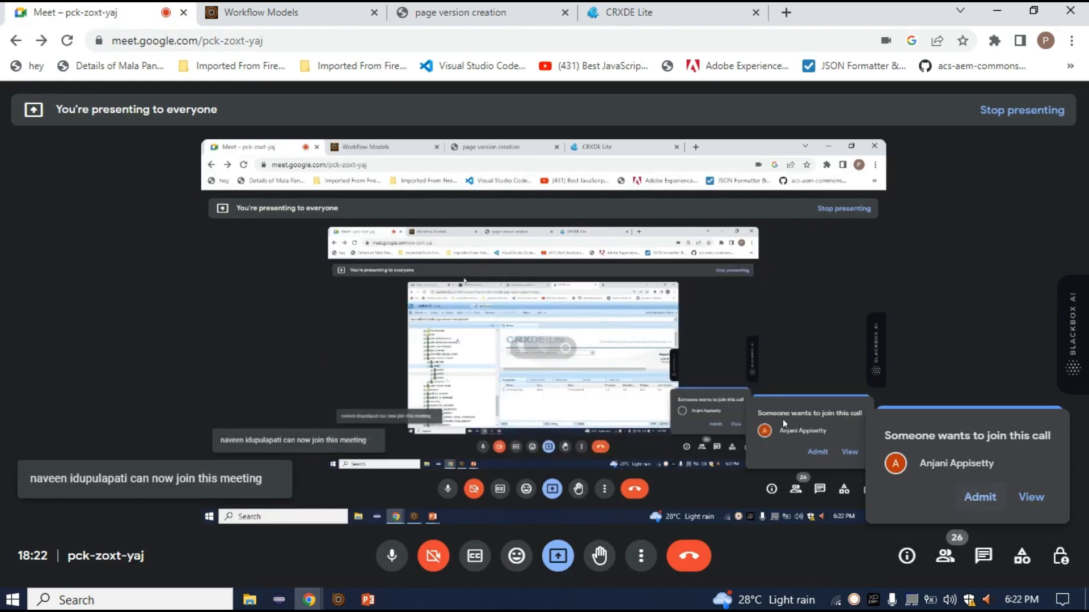
click(980, 497)
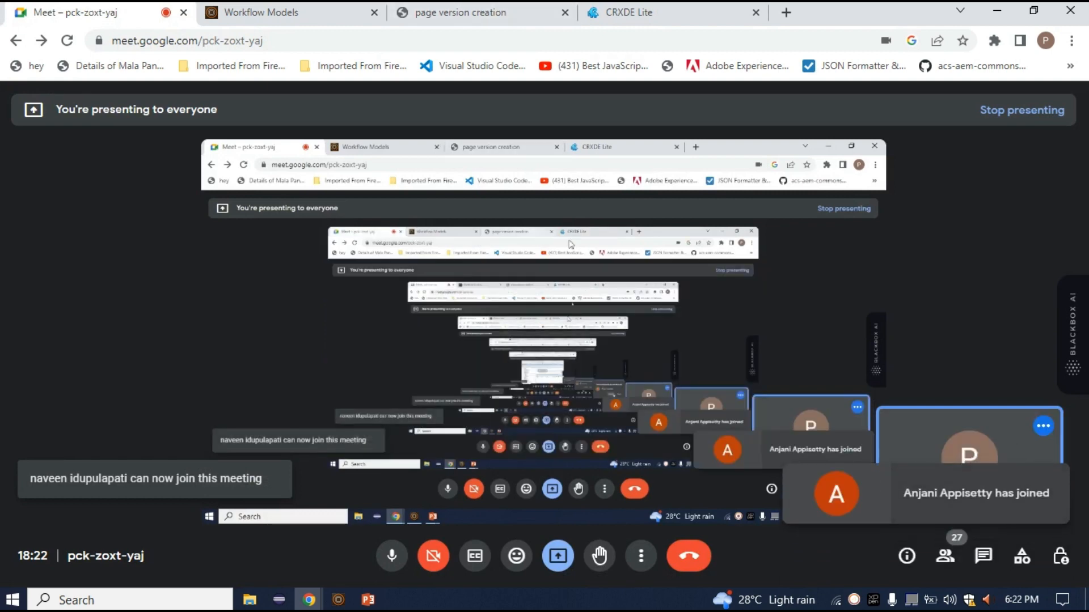
Return to the page version creation model editor and sync the model without its deleted step to the runtime copy
click(308, 10)
click(456, 11)
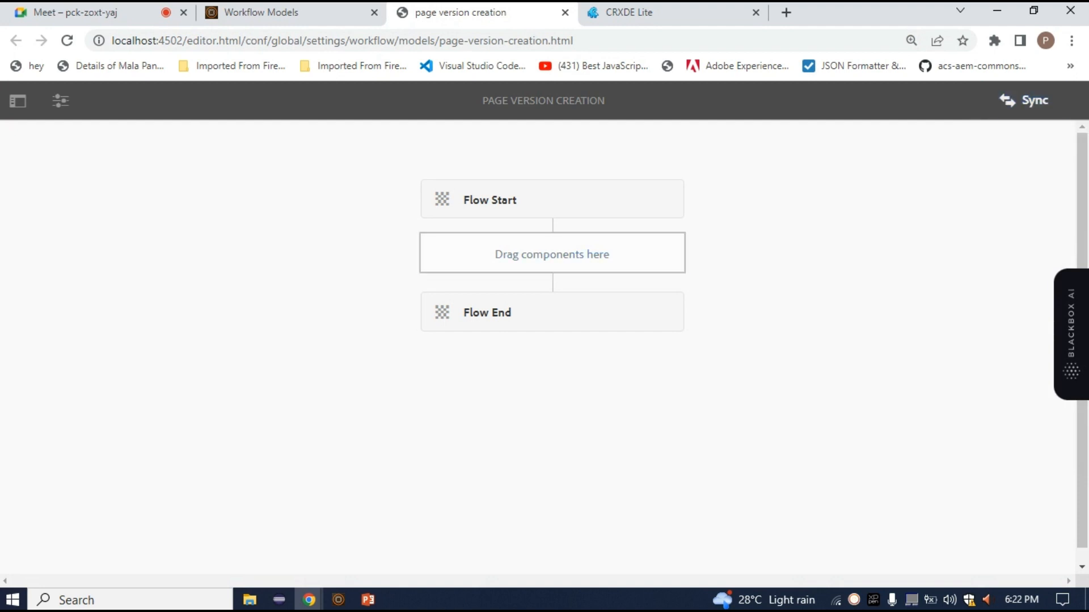
click(653, 13)
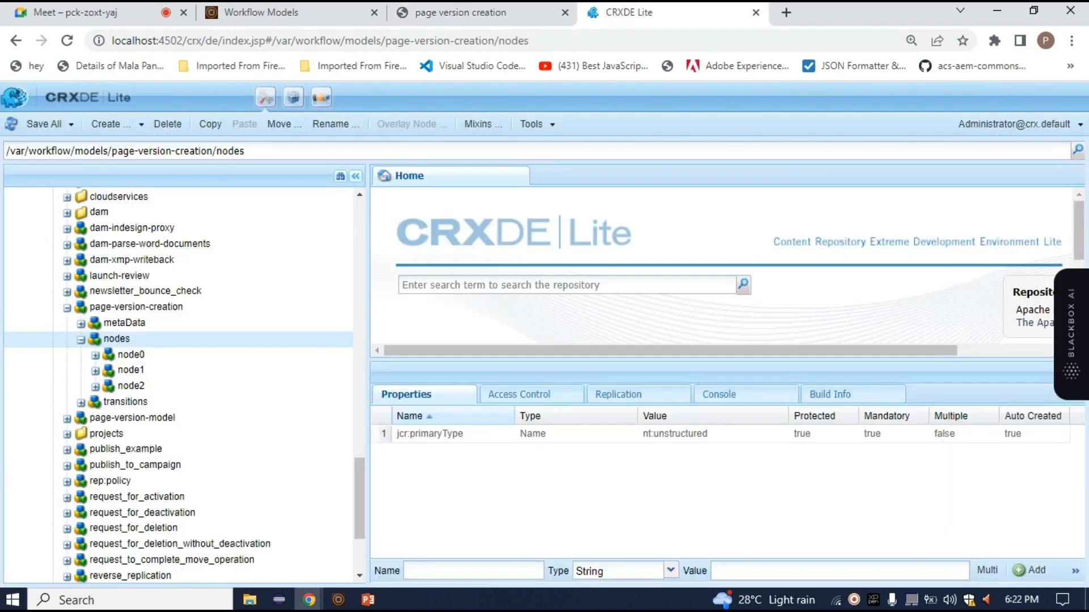
scroll(178, 386, up, 10)
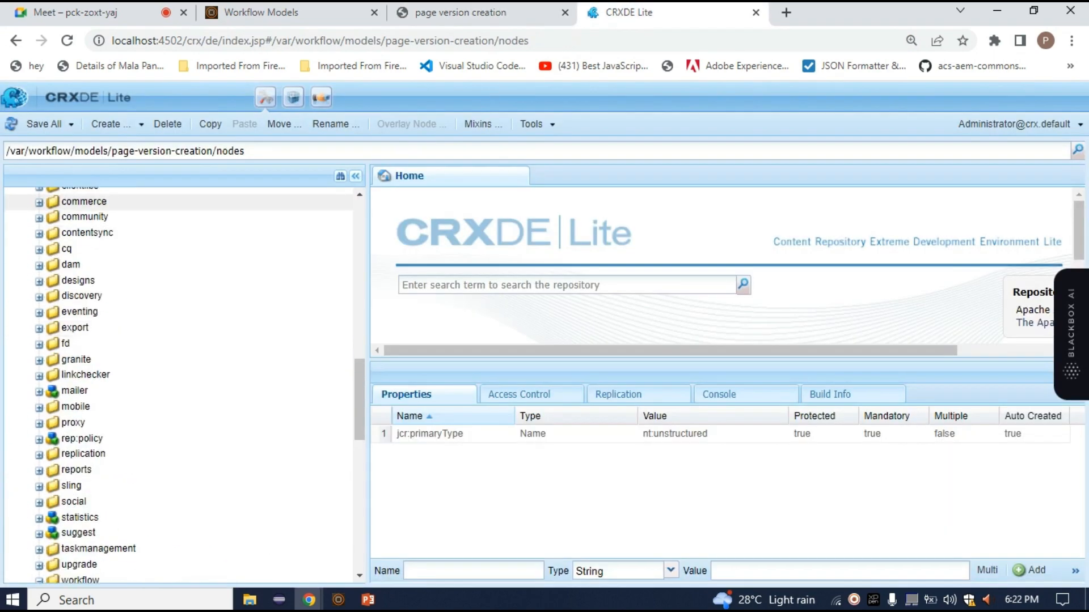
scroll(179, 481, down, 10)
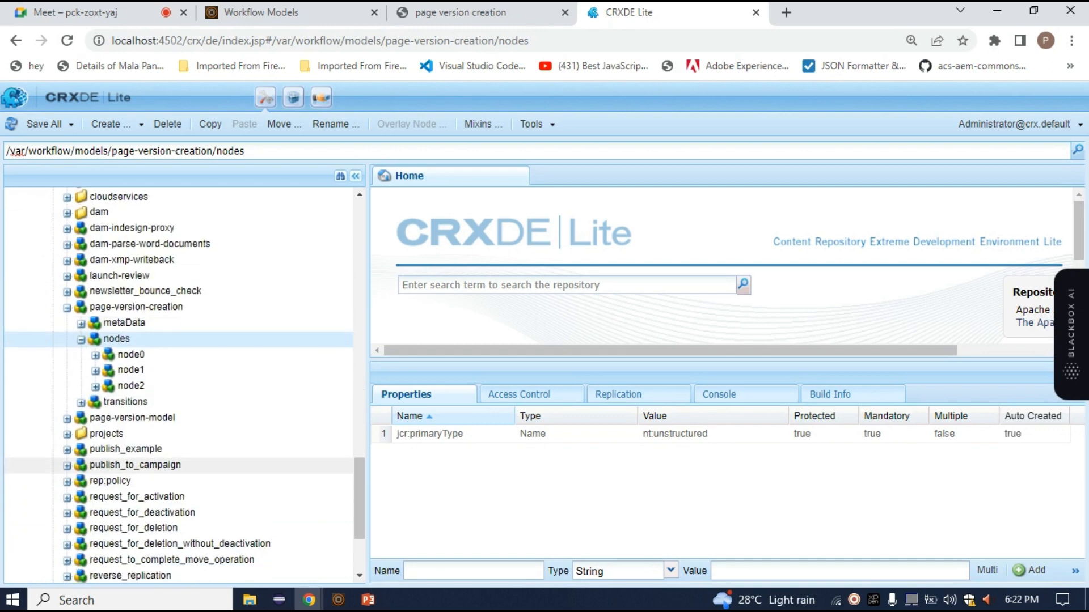
click(462, 13)
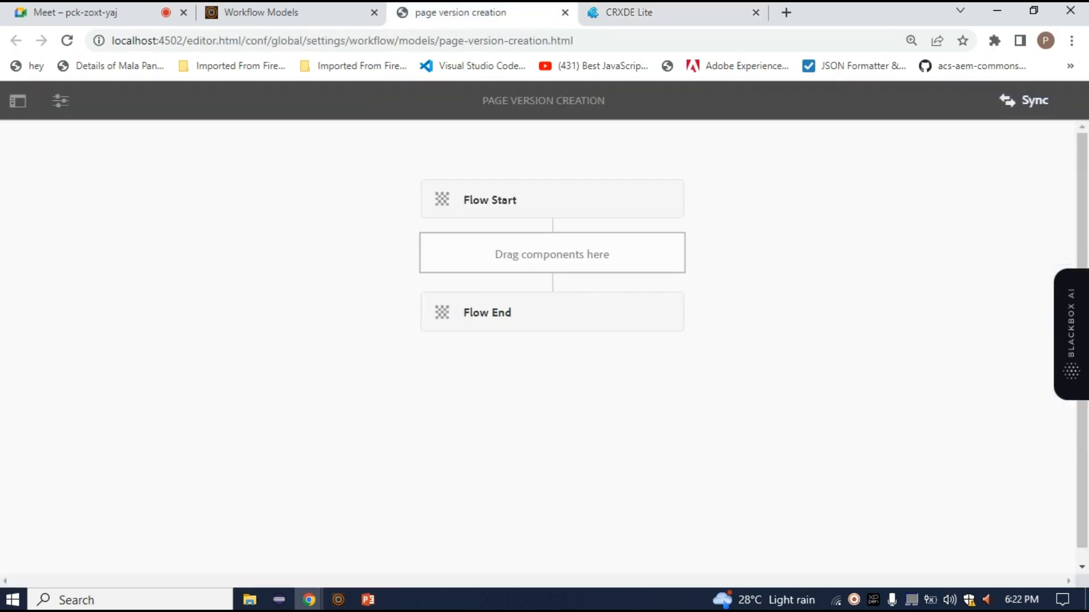
click(1023, 101)
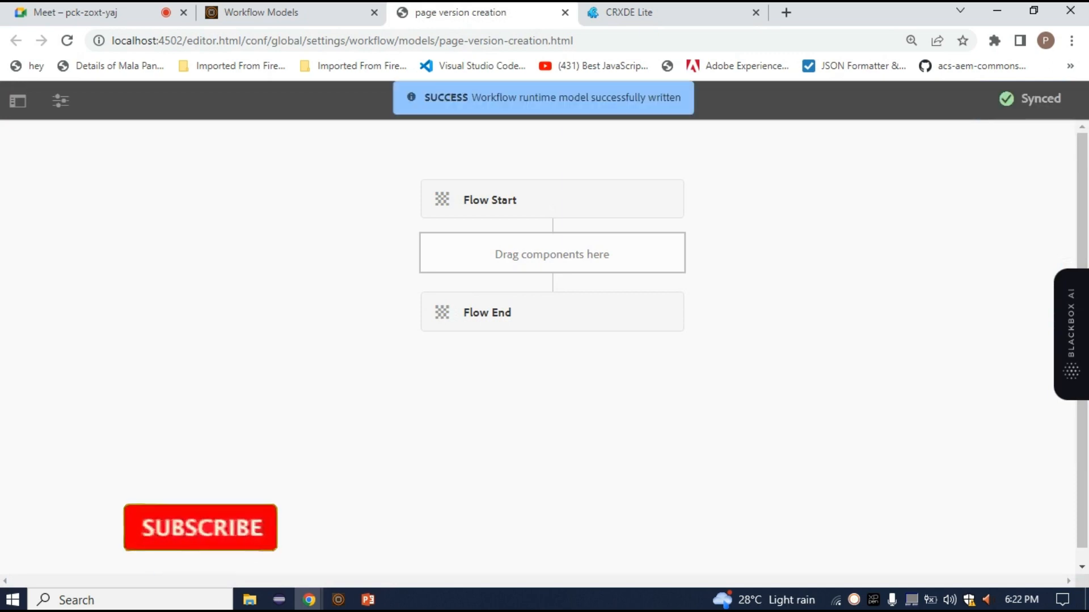
Refresh the nodes folder of page-version-creation under /var/workflow/models in CRXDE Lite and inspect node0 and node1
click(658, 12)
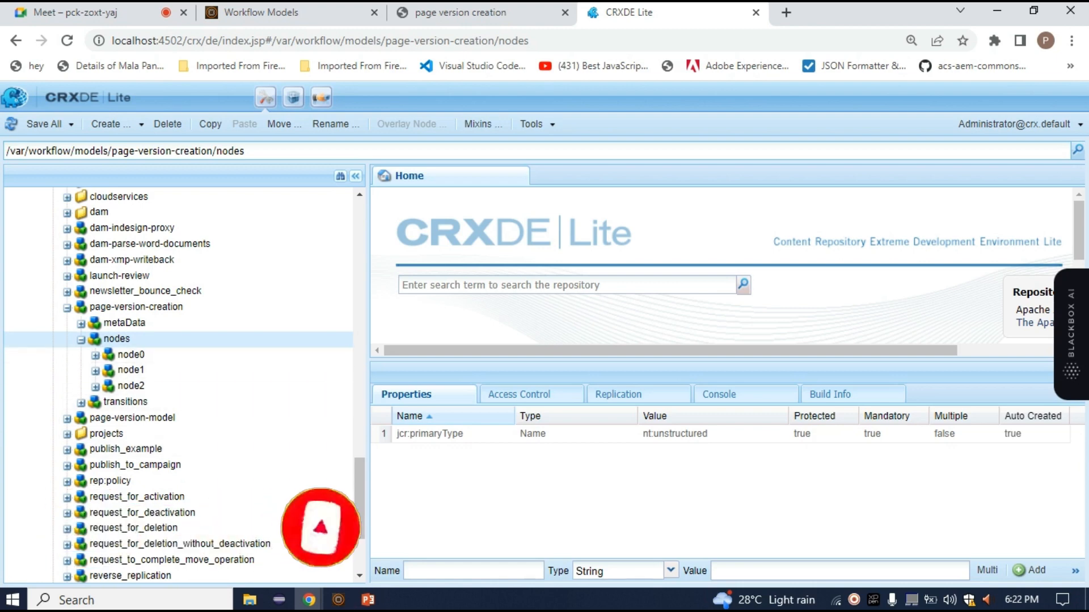
right_click(102, 340)
click(130, 361)
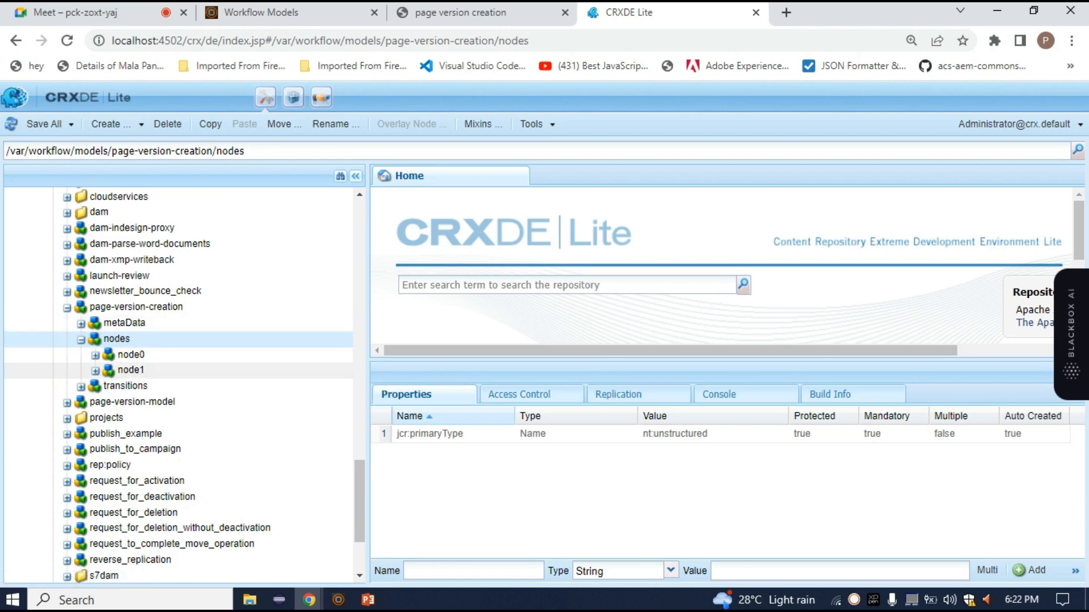
double_click(131, 371)
double_click(131, 355)
click(131, 386)
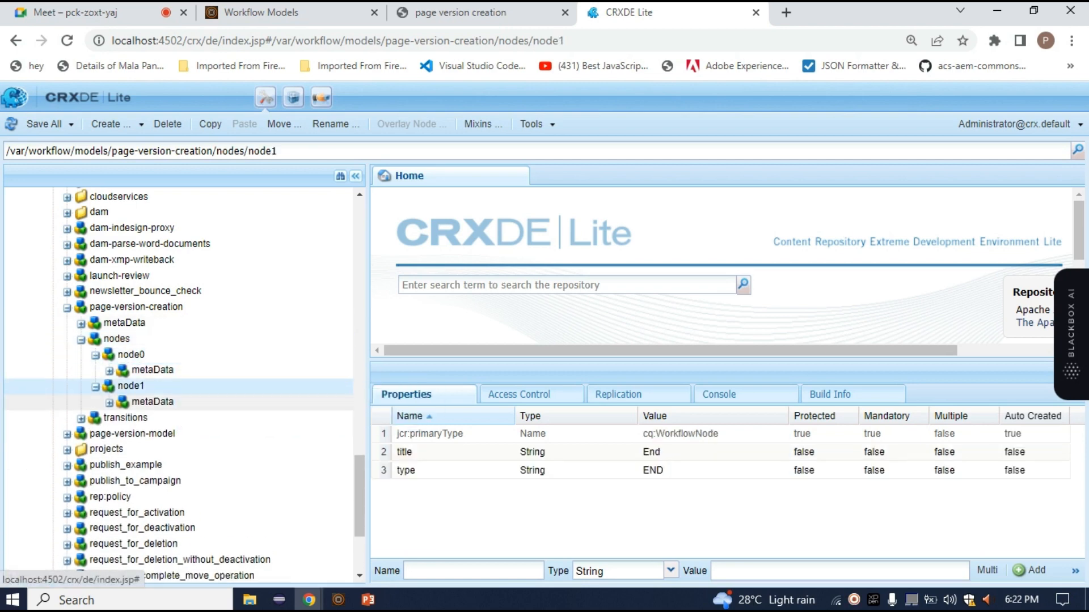
click(96, 356)
click(96, 371)
Insert a Create Version step between Flow Start and Flow End in the page version creation model, finding it with "ver"
click(461, 12)
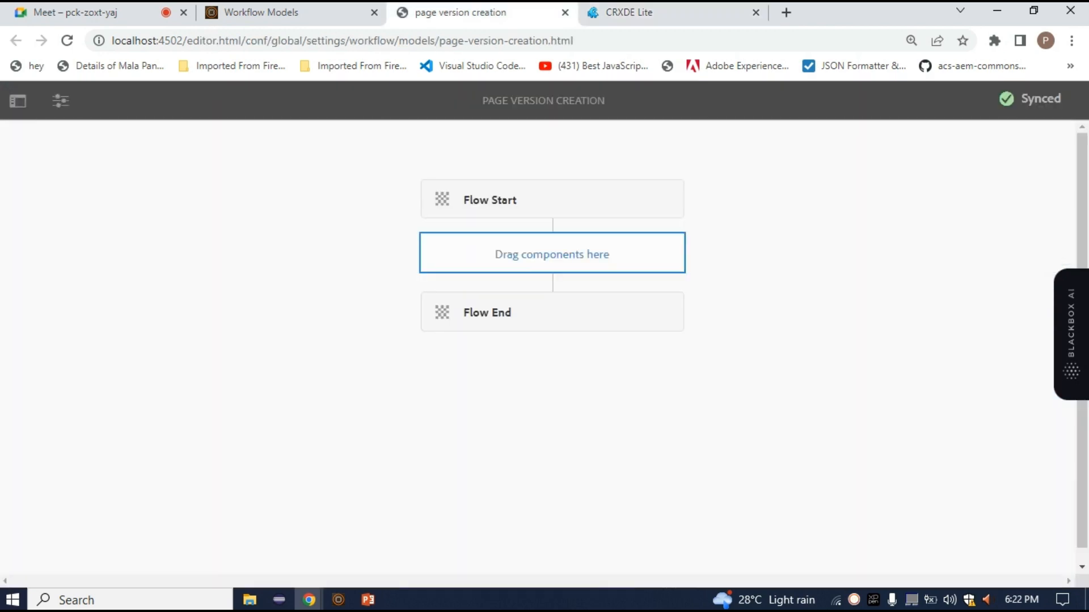
click(551, 254)
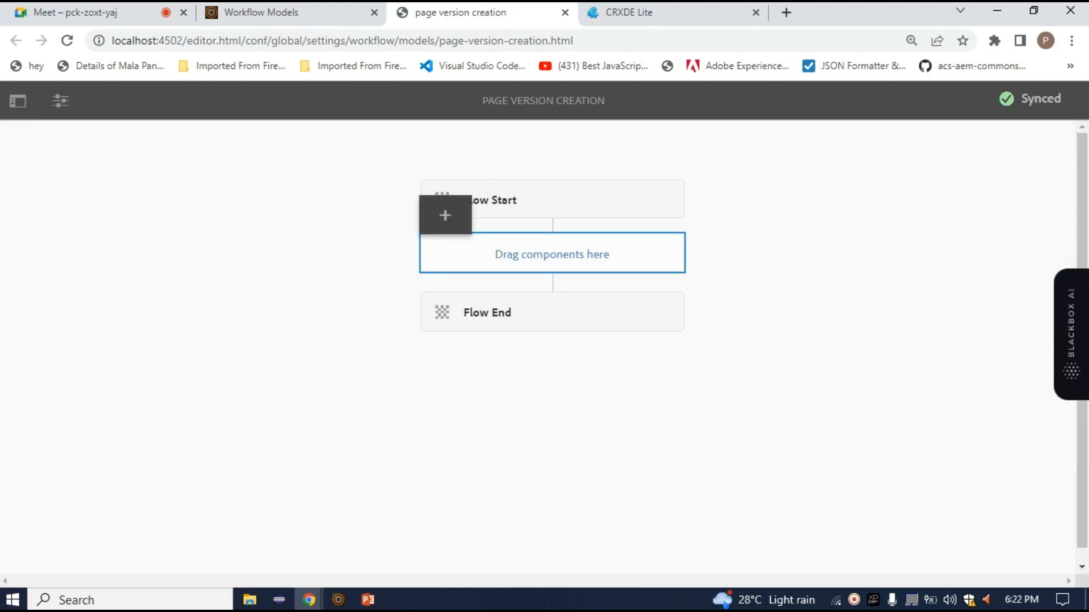
click(445, 216)
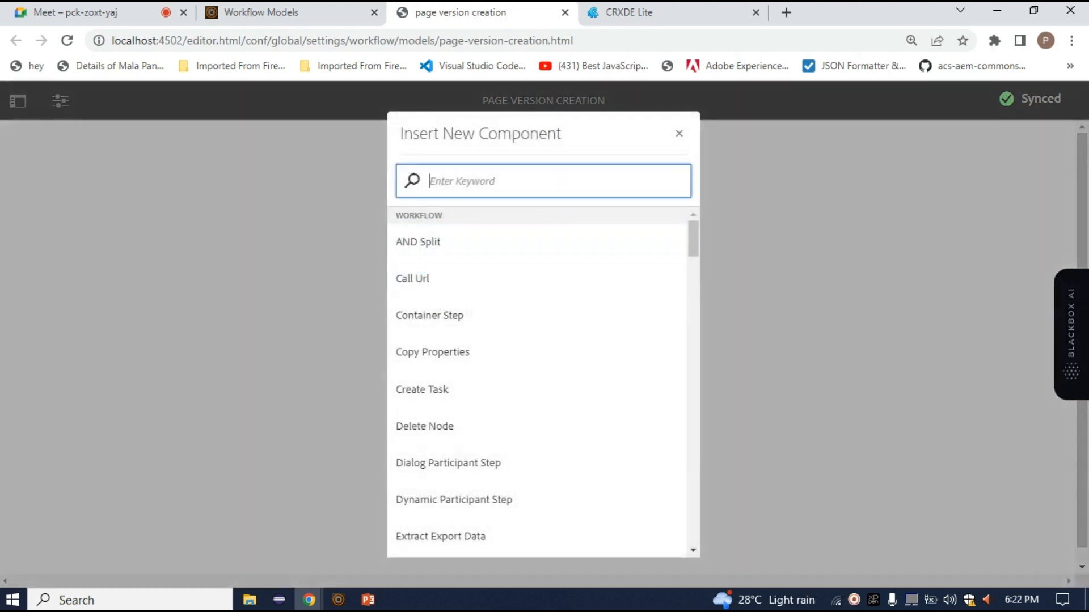
text(page)
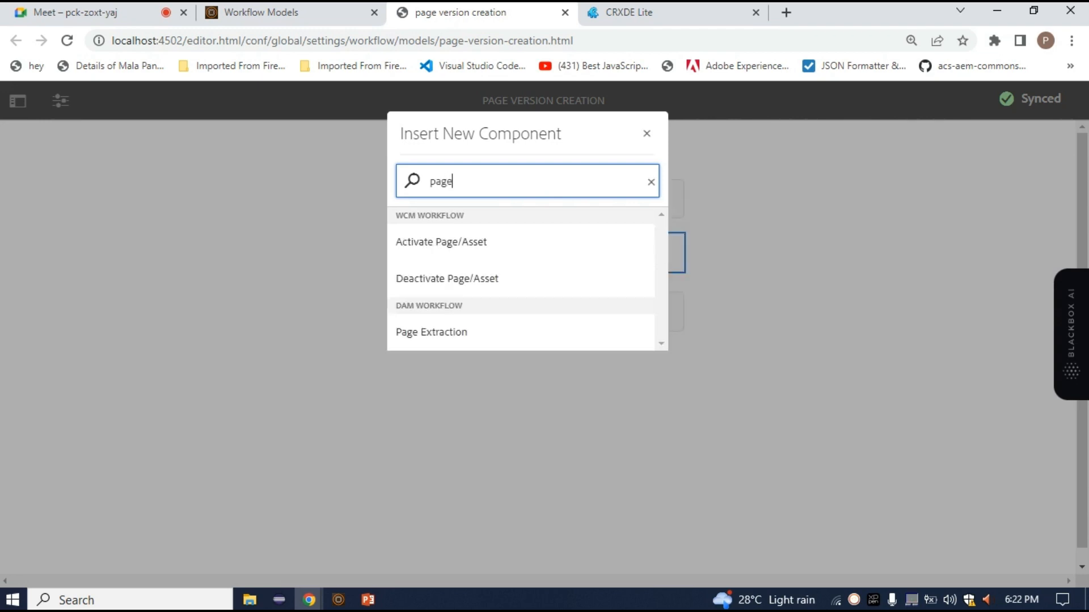
key(BackSpace)
key(BackSpace)
key(BackSpace)
key(BackSpace)
text(ver)
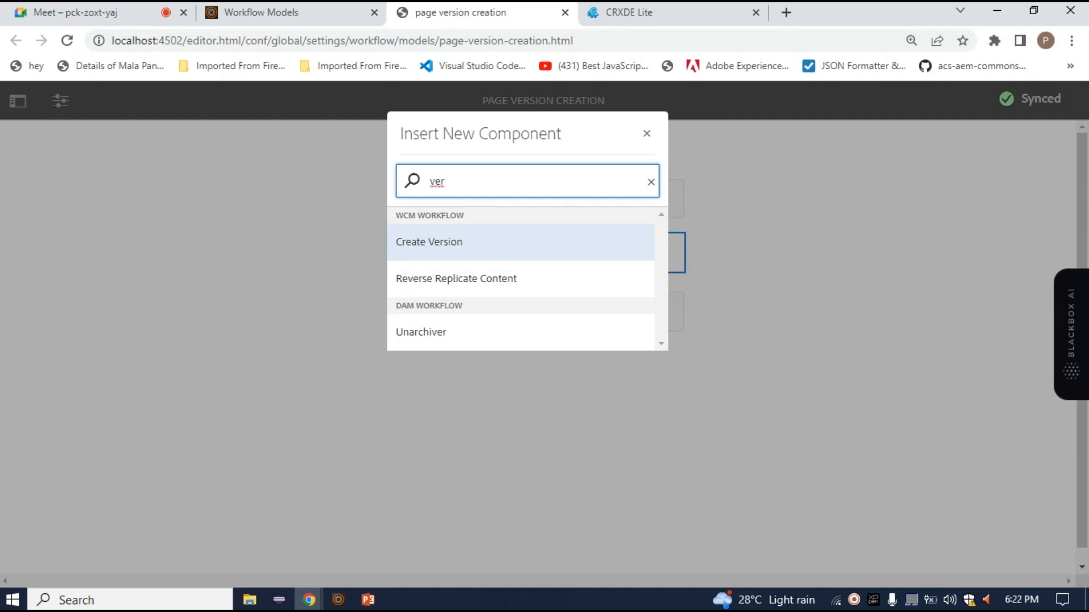
key(Return)
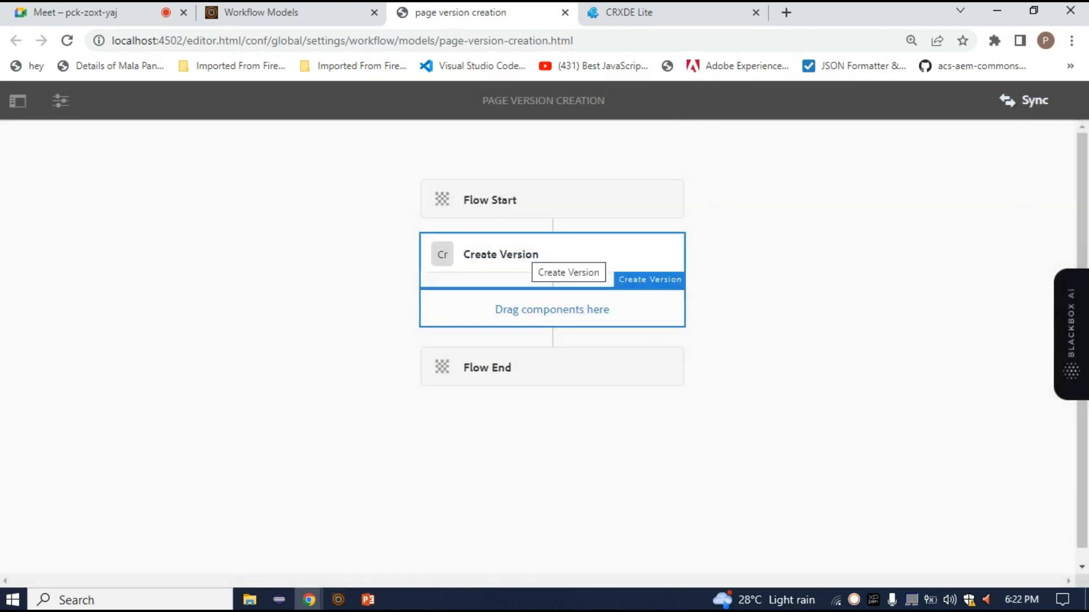
Review the Create Version step's Common and Arguments properties and save the step
click(544, 258)
click(444, 215)
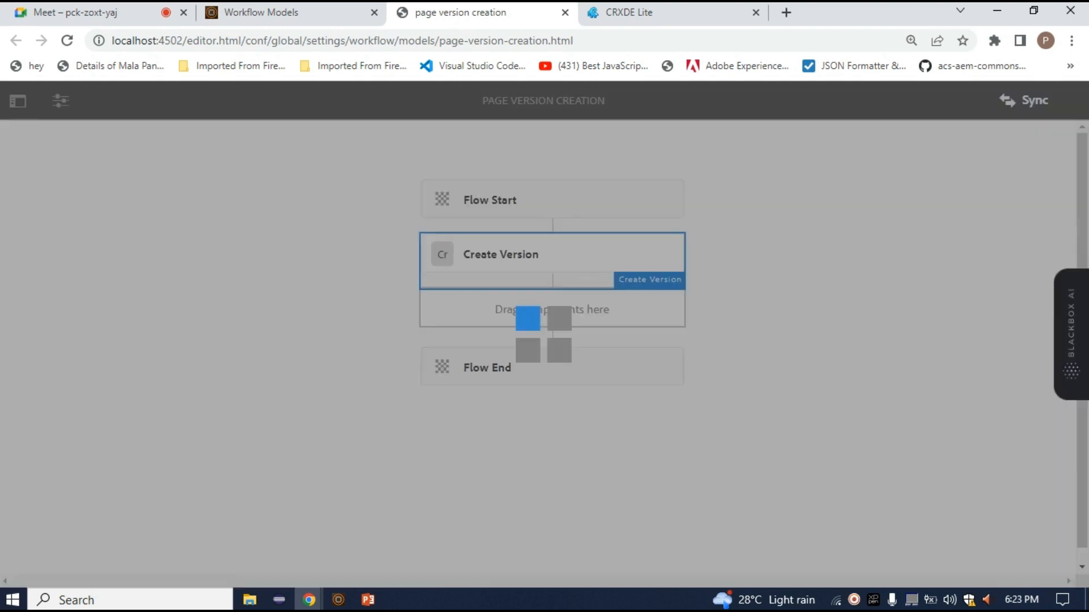
drag(420, 218, 342, 218)
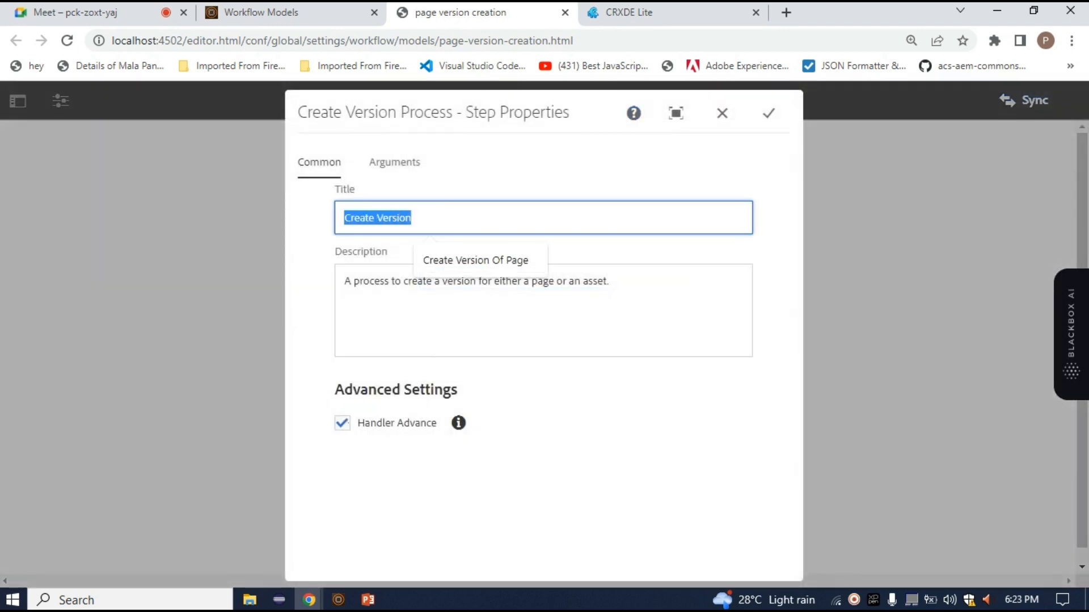
click(395, 162)
click(319, 163)
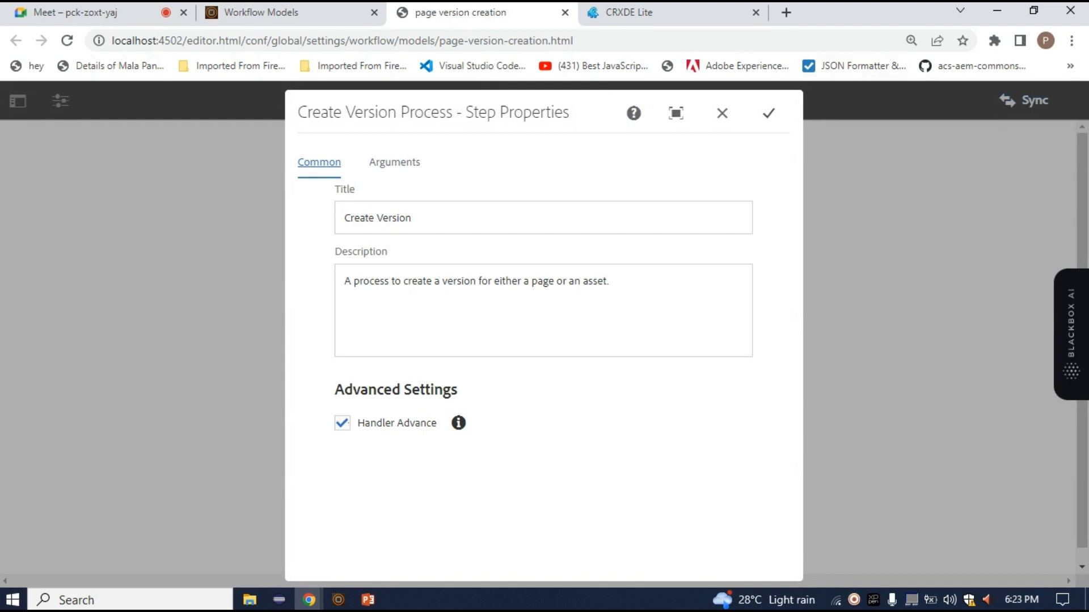
click(768, 113)
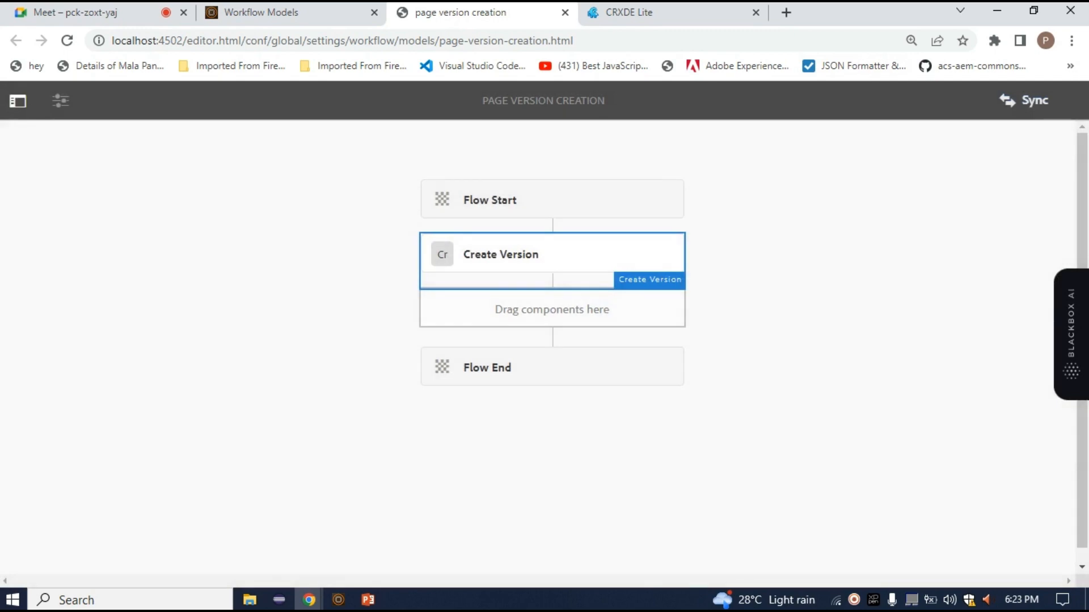
Browse the available workflow steps and their group filter options in the model editor's step list
click(18, 101)
click(170, 195)
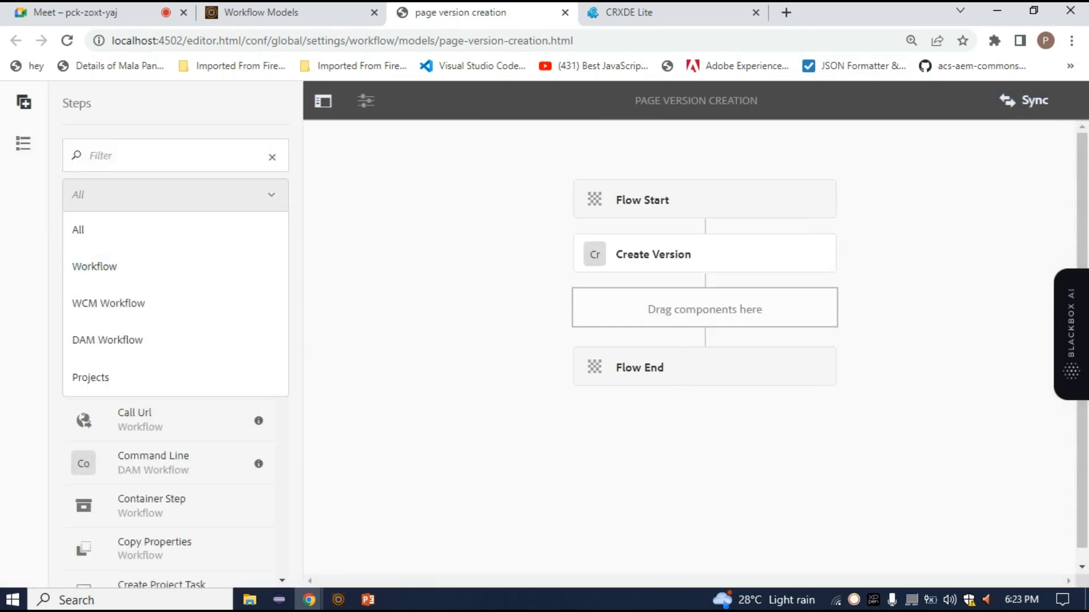
click(175, 195)
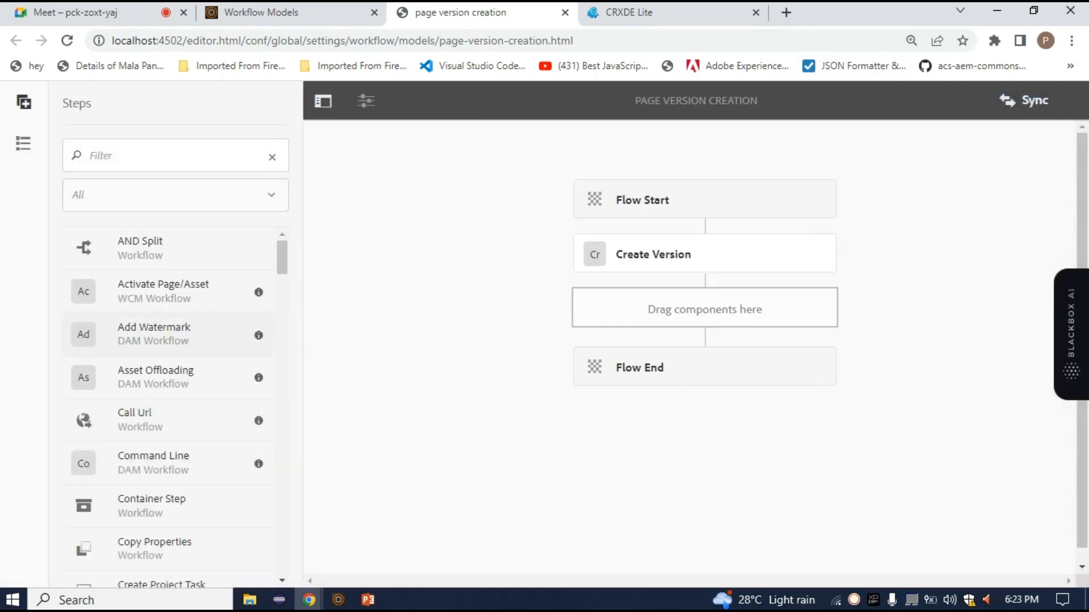
scroll(171, 334, down, 20)
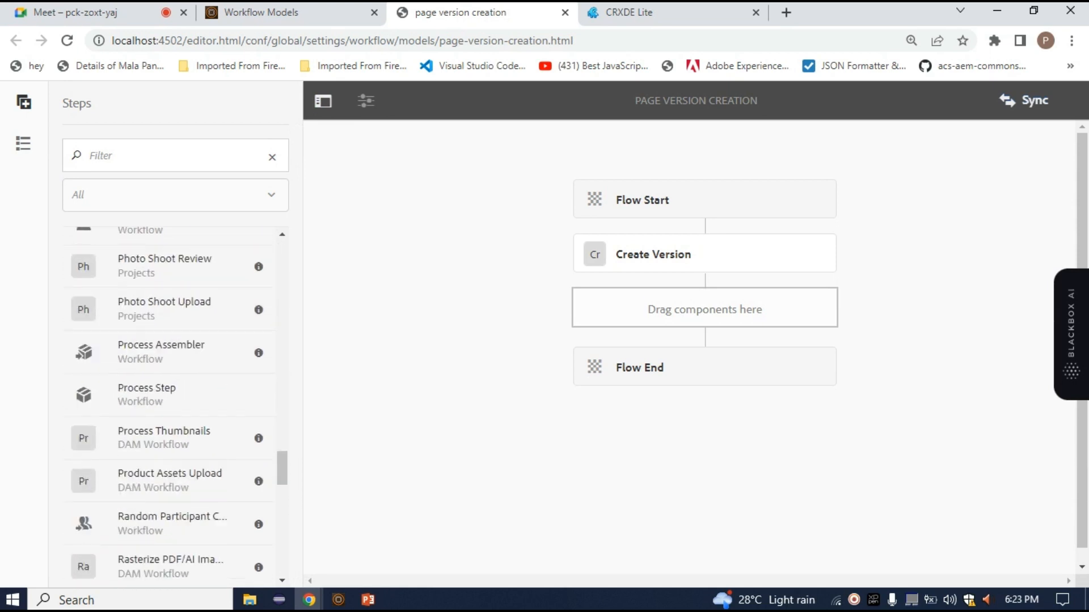
scroll(171, 397, up, 20)
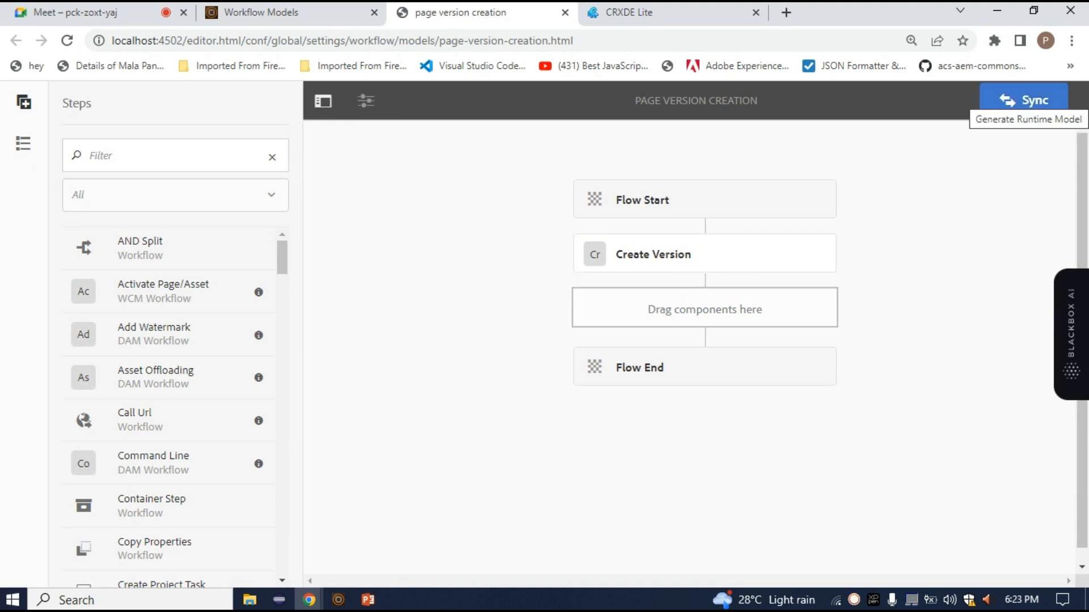
Sync the model with its Create Version step, then refresh its /var nodes in CRXDE Lite and inspect node1's properties
click(1024, 101)
click(629, 12)
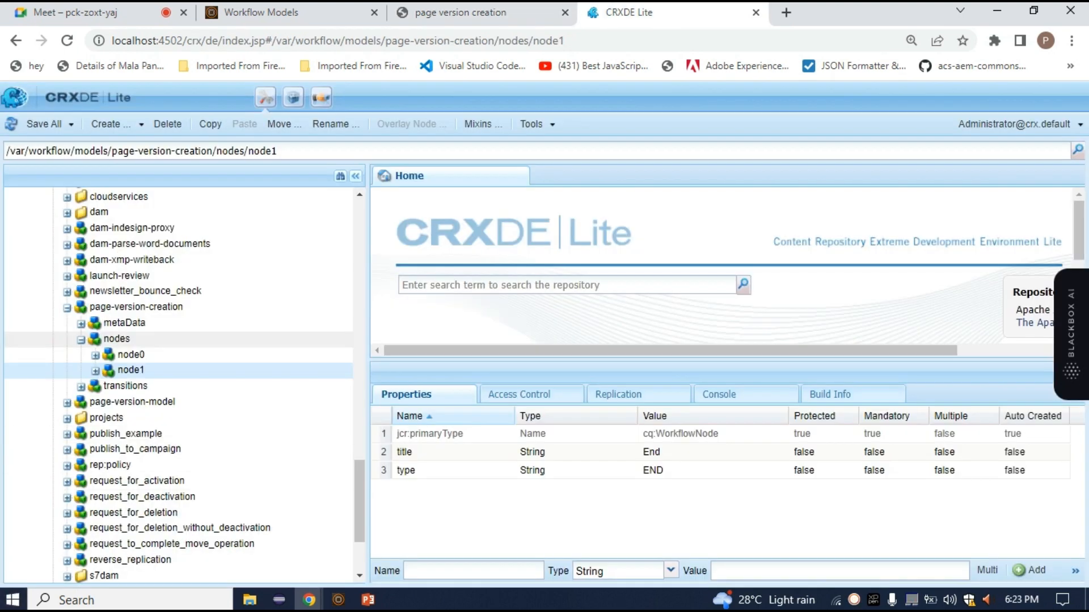
right_click(113, 338)
click(136, 105)
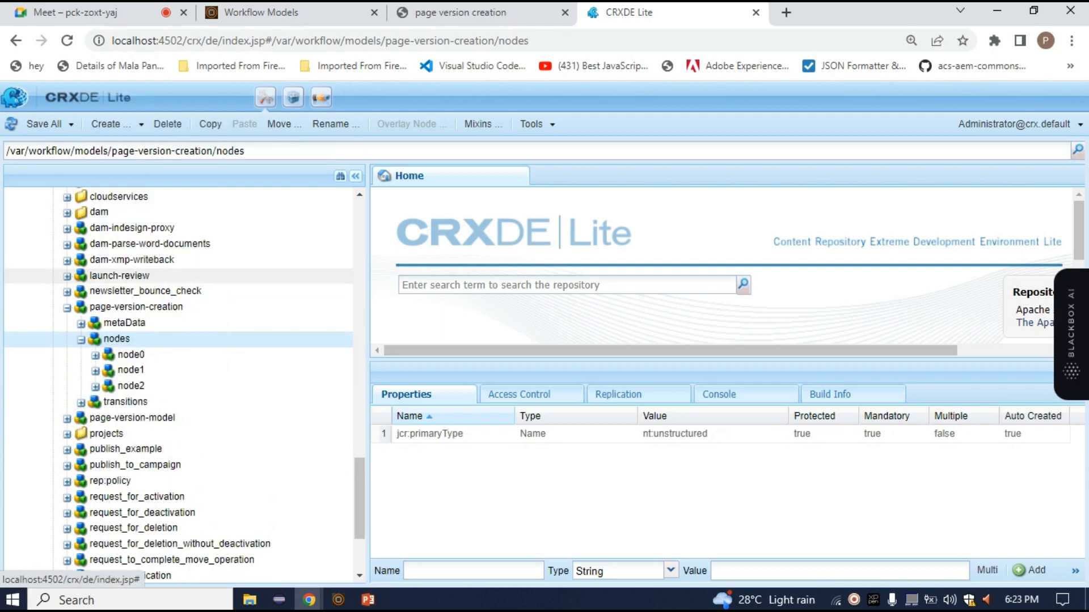
click(131, 372)
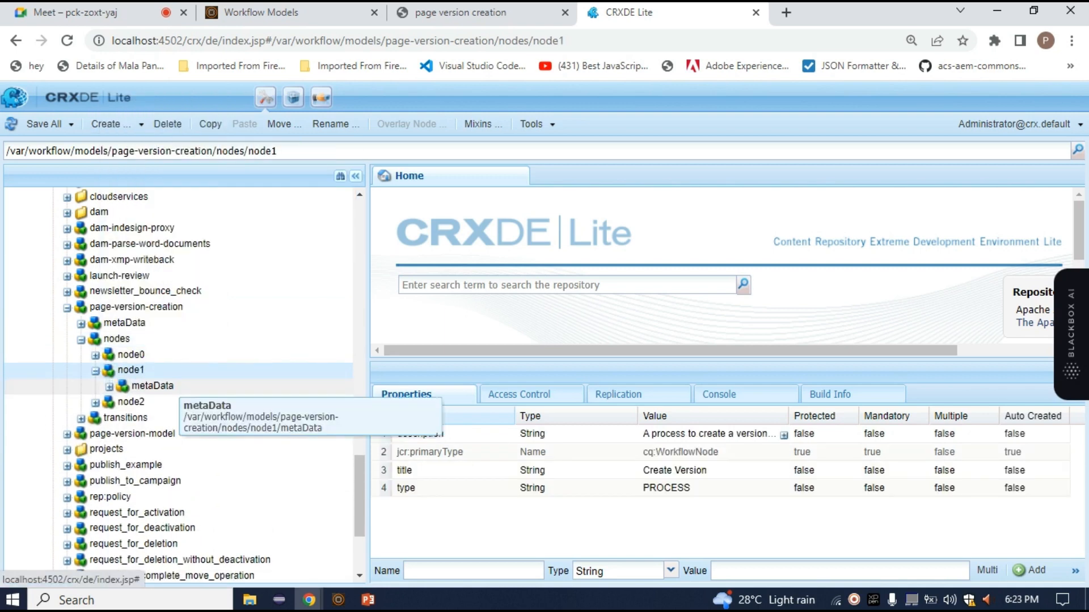
click(96, 371)
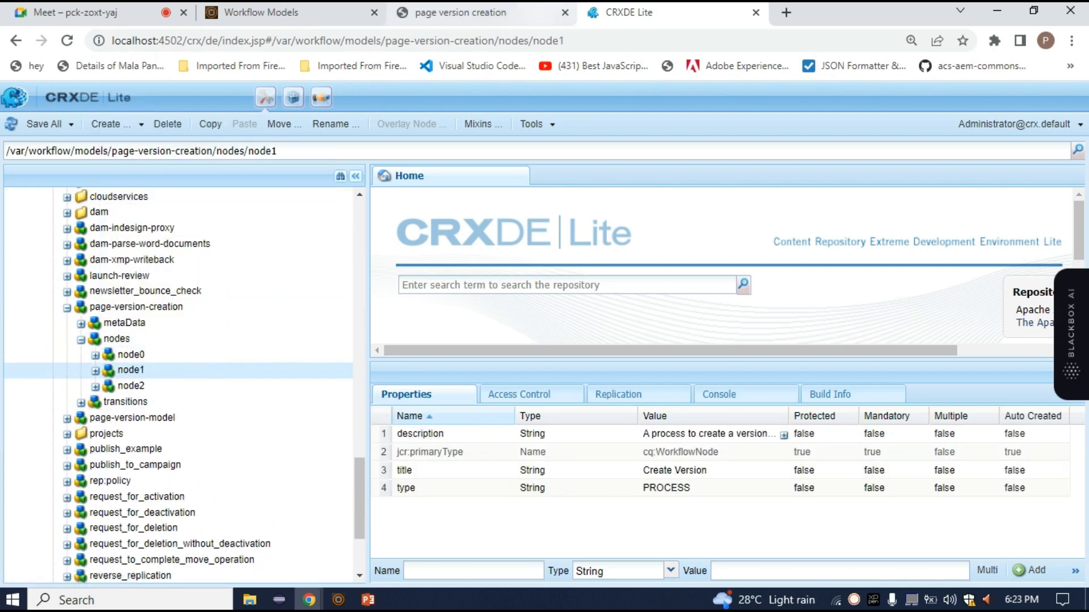
Start a run of the page version creation model from its editor and review the required Payload field
click(493, 12)
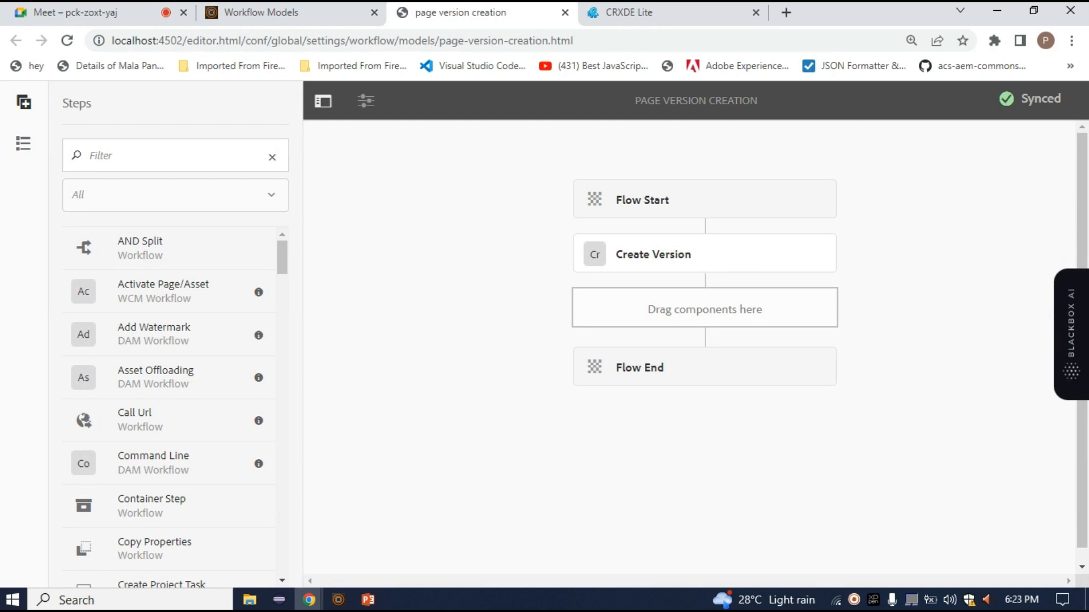
click(366, 101)
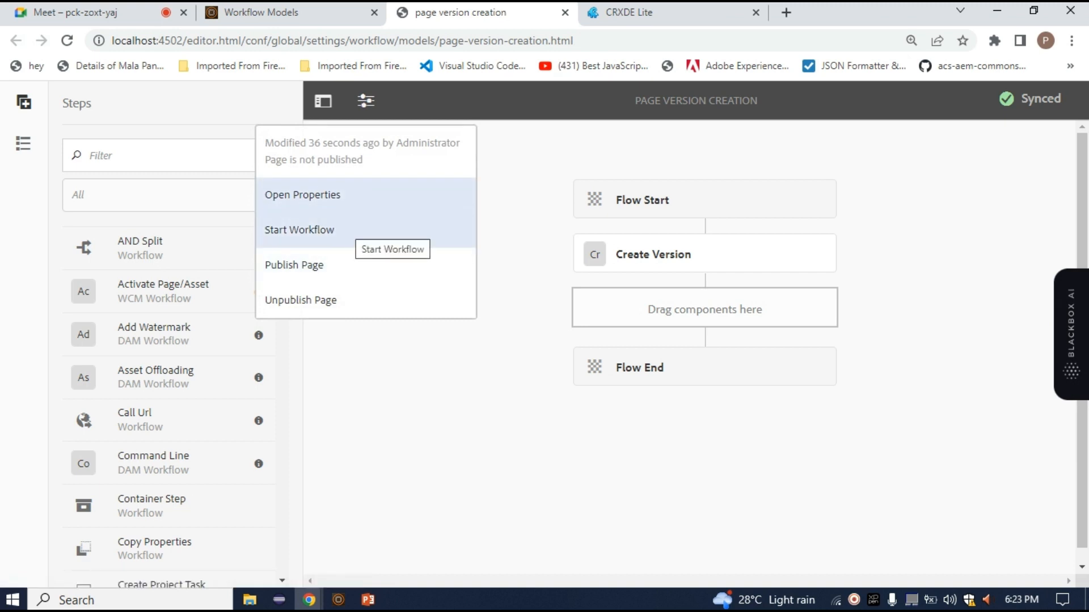
click(299, 229)
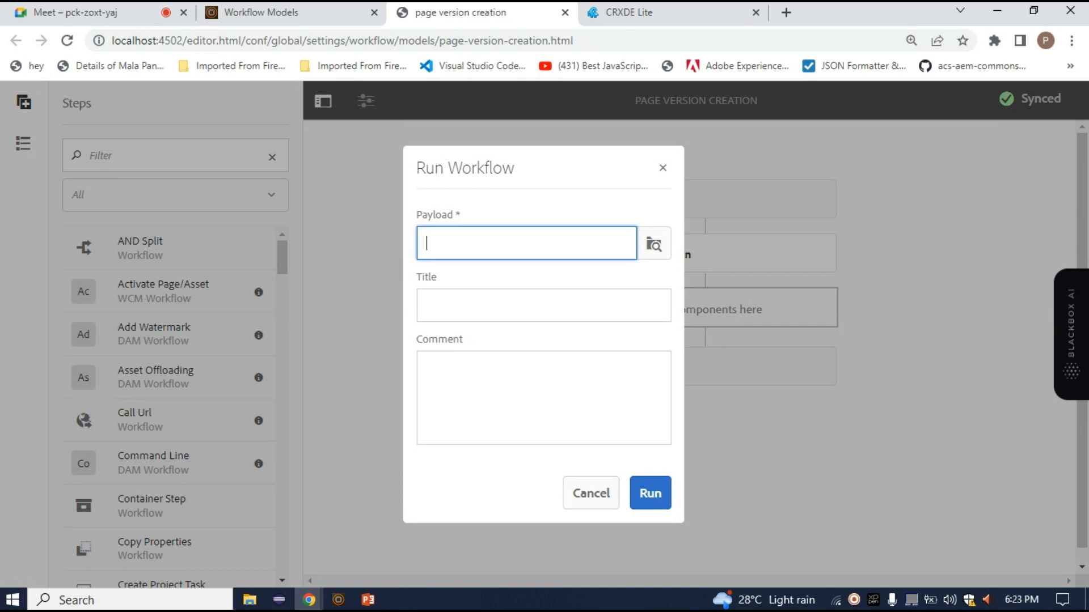
triple_click(481, 168)
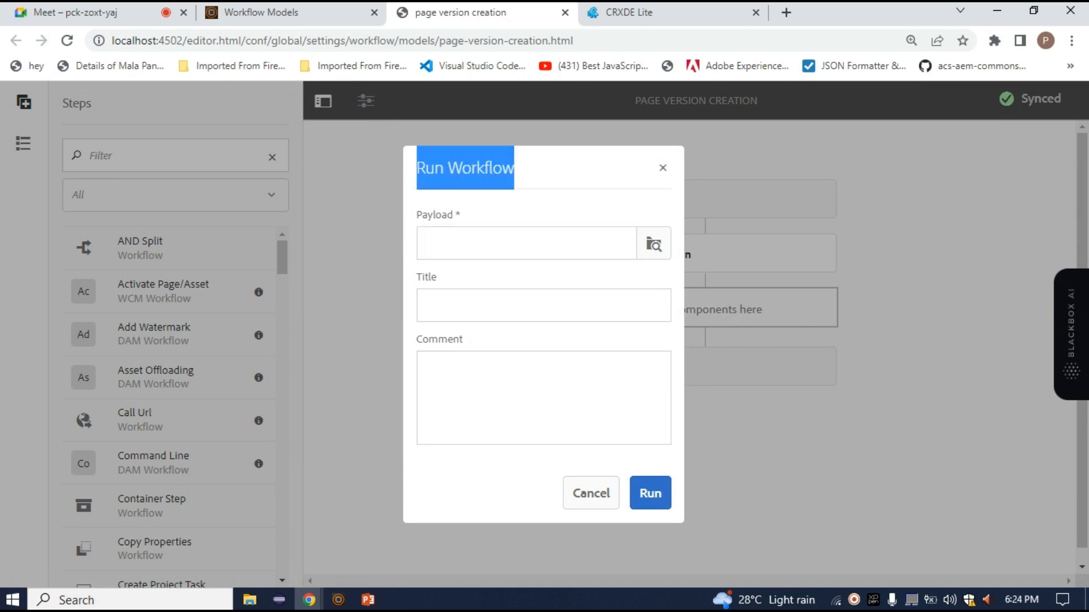
mouse_move(417, 215)
mouse_down()
mouse_move(459, 215)
mouse_move(416, 215)
mouse_up()
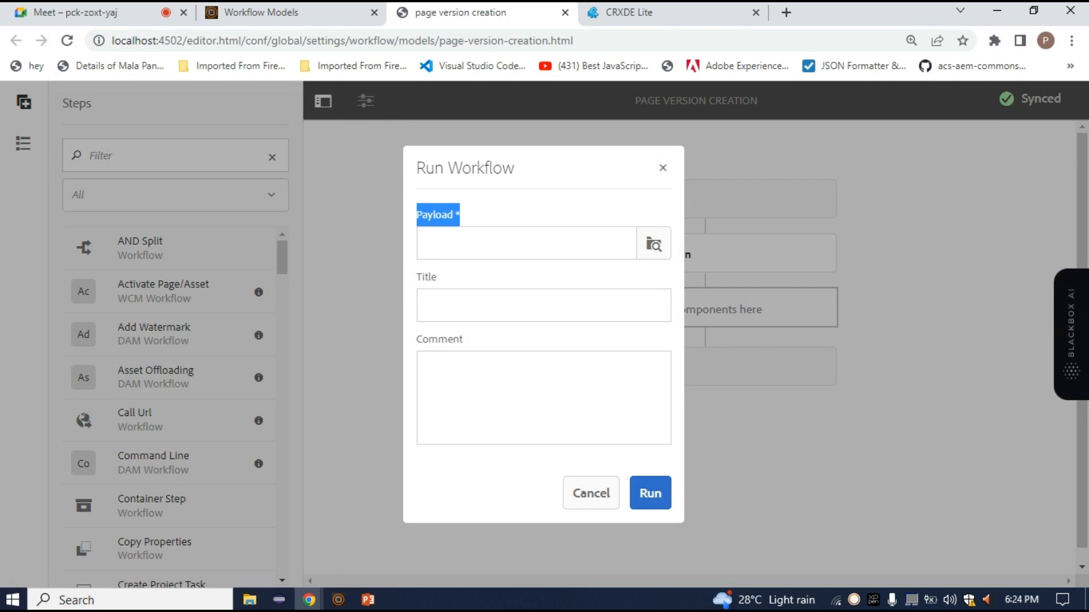
key(alt+Tab)
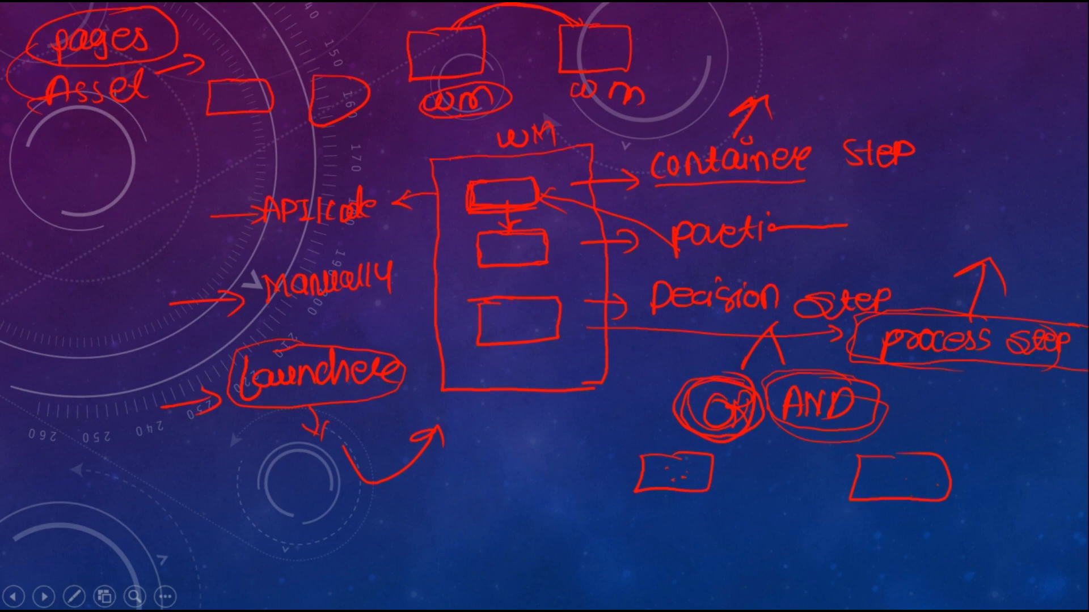
key(alt+Tab)
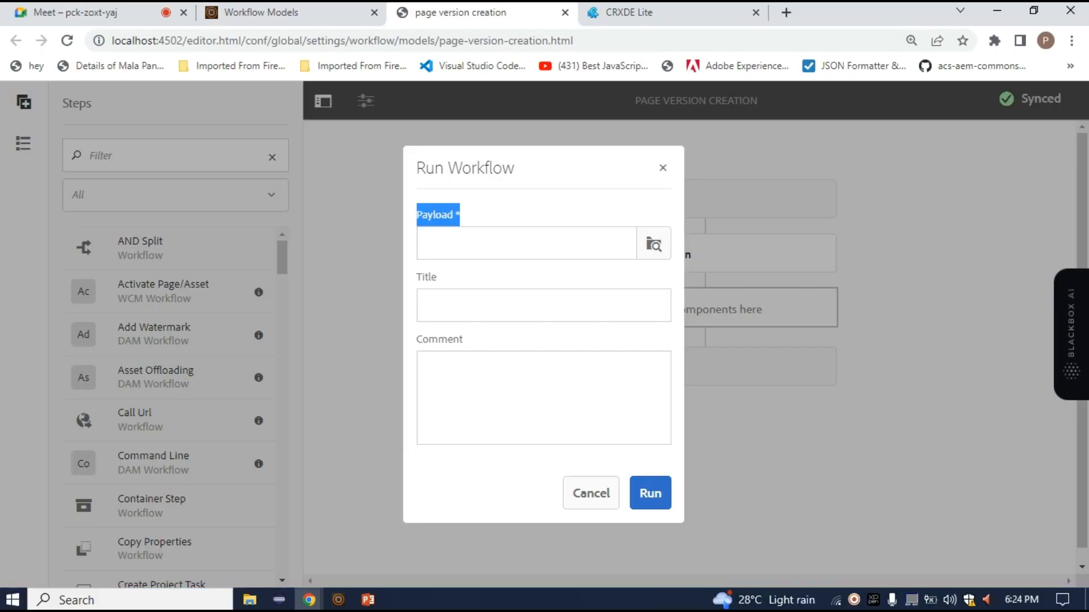
drag(460, 216, 422, 216)
drag(454, 216, 416, 215)
Set the workflow run's payload to the en page under content, Demo Project, us
click(654, 245)
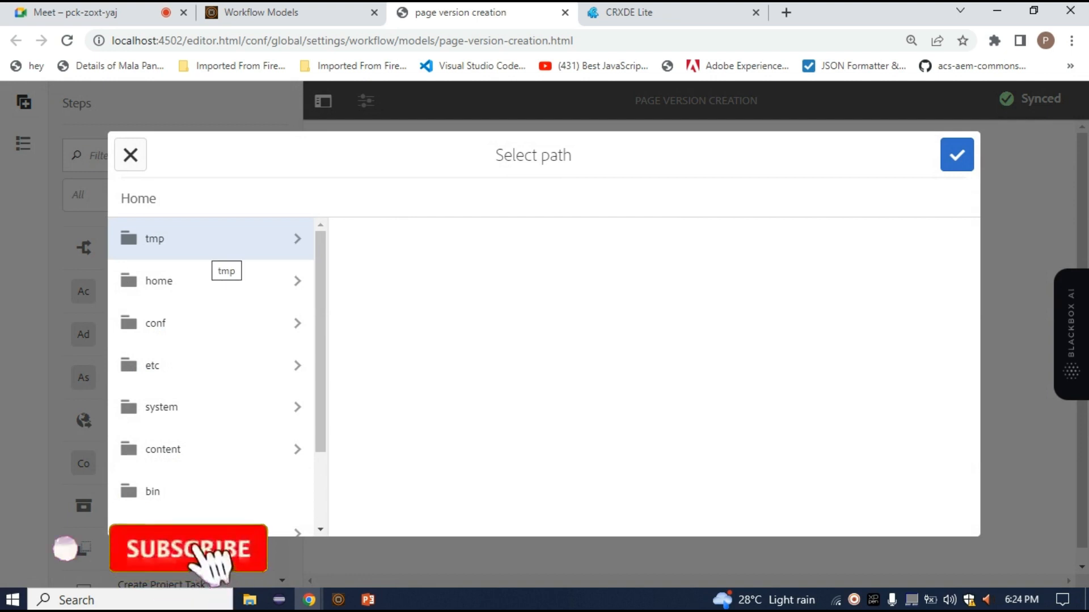
click(210, 449)
scroll(431, 374, down, 8)
click(399, 515)
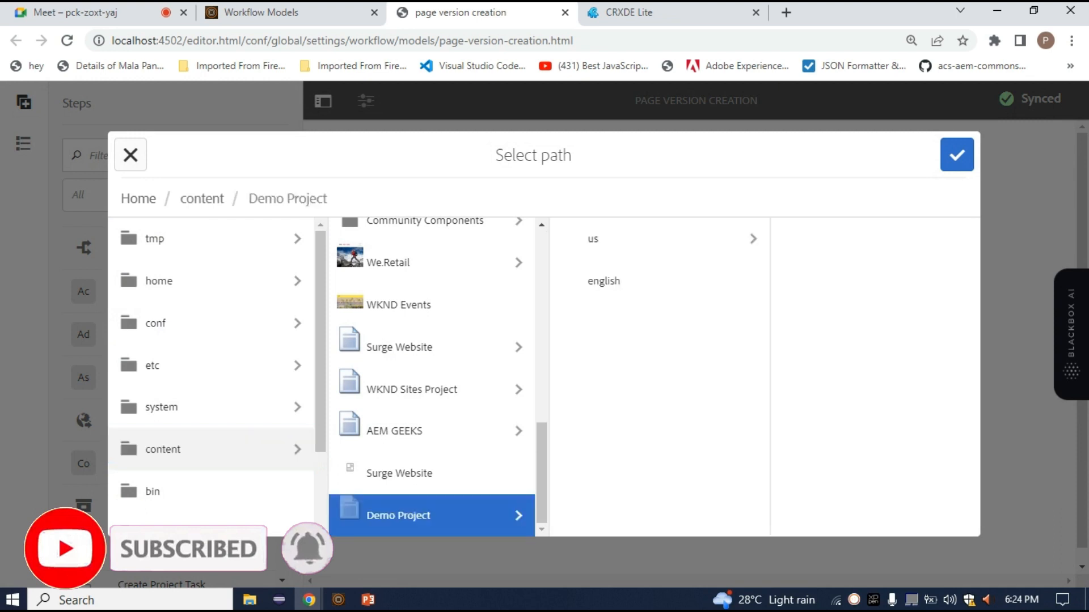
click(595, 238)
click(803, 239)
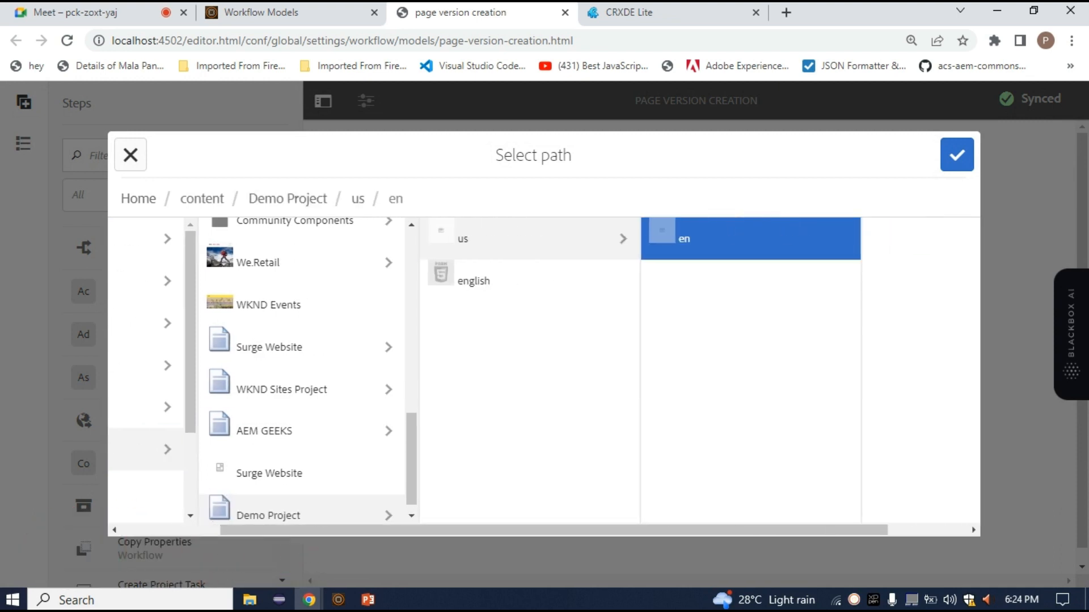
click(957, 155)
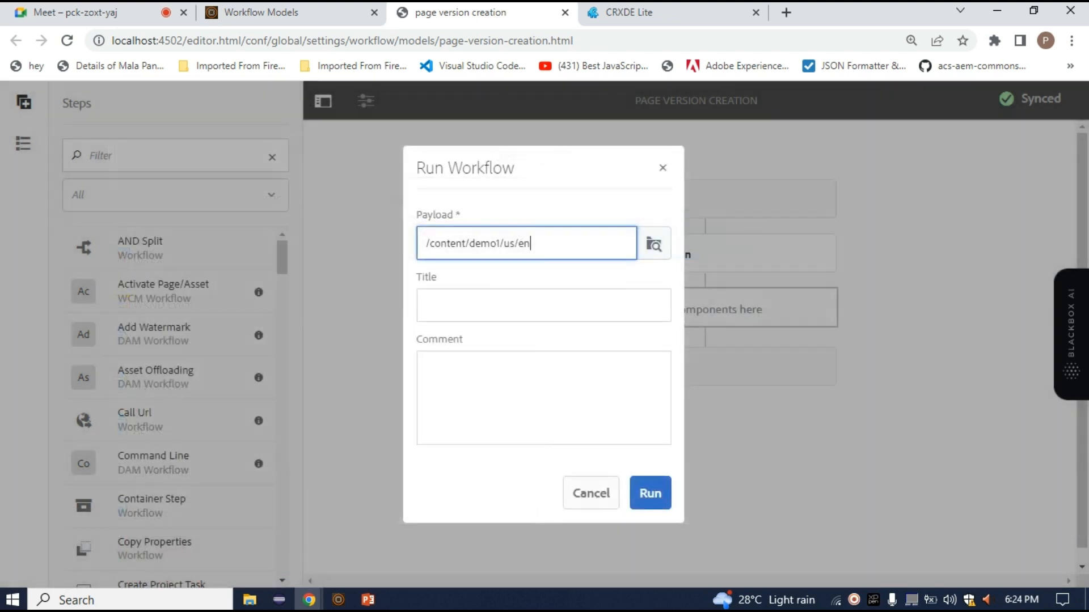
Title the workflow run "page Version Created" and run it on the chosen payload
click(533, 305)
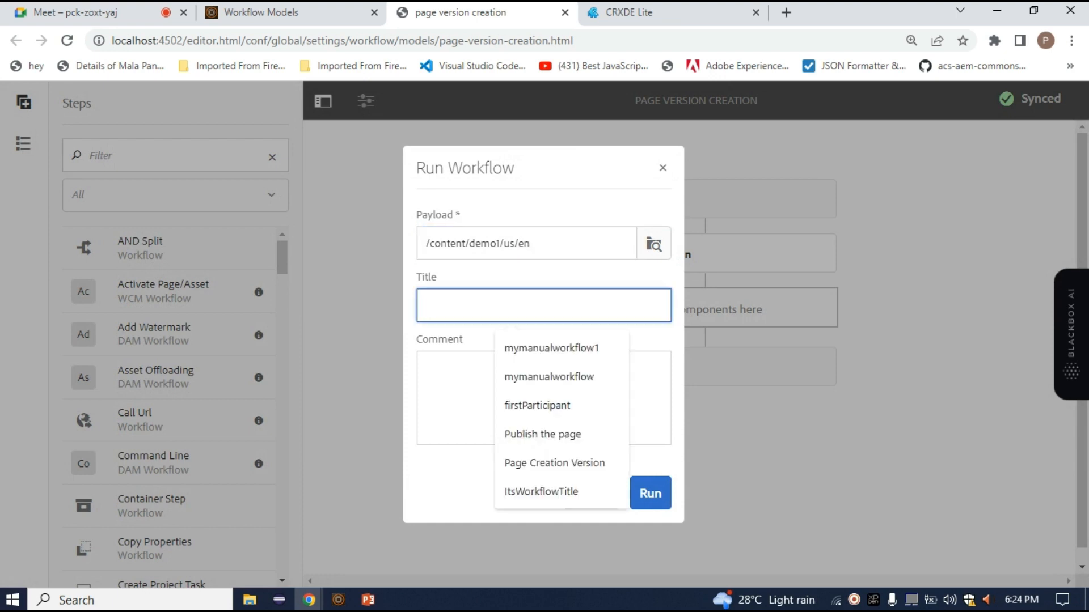
text(page)
key(BackSpace)
key(BackSpace)
key(BackSpace)
key(BackSpace)
key(BackSpace)
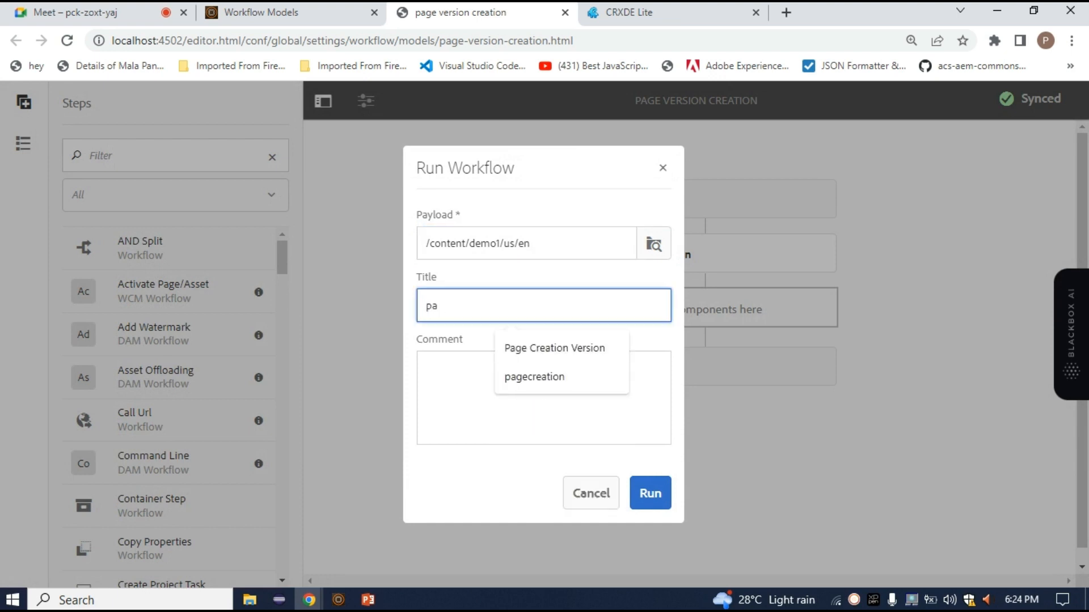
text(page )
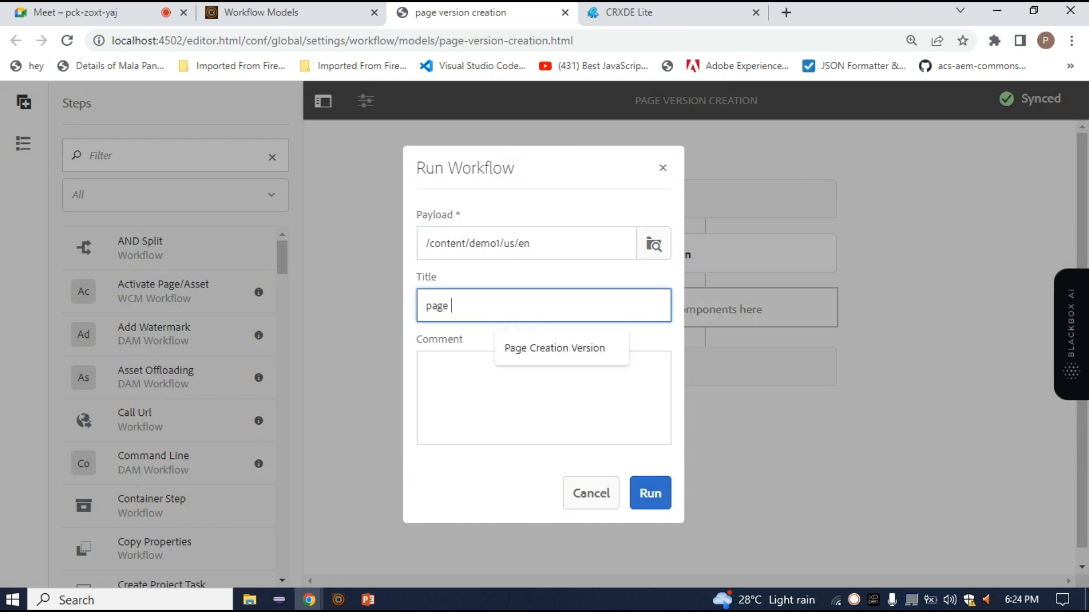
text(Version Created)
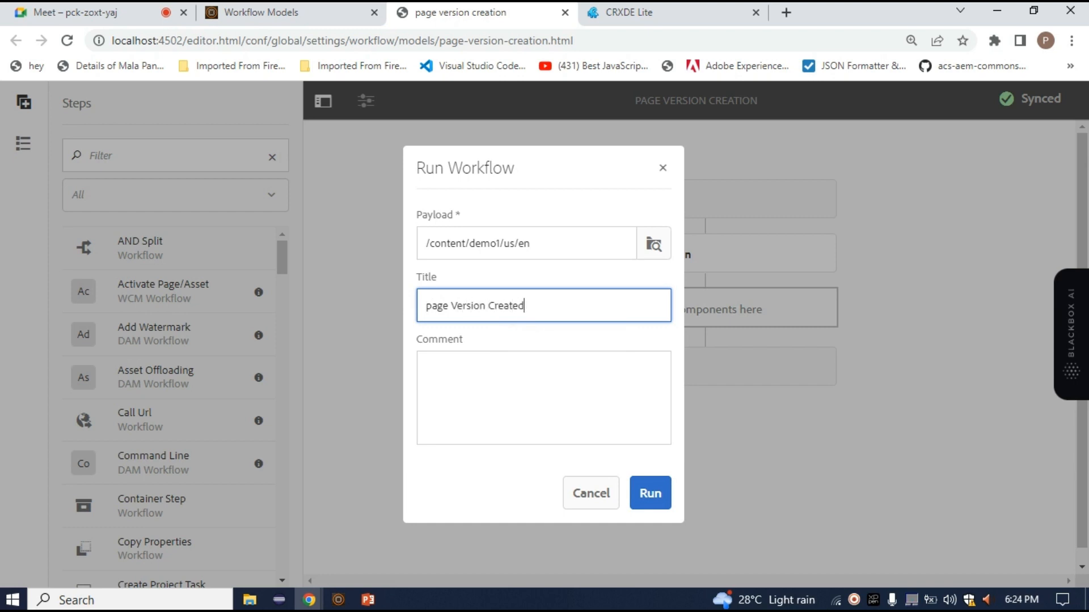
click(650, 494)
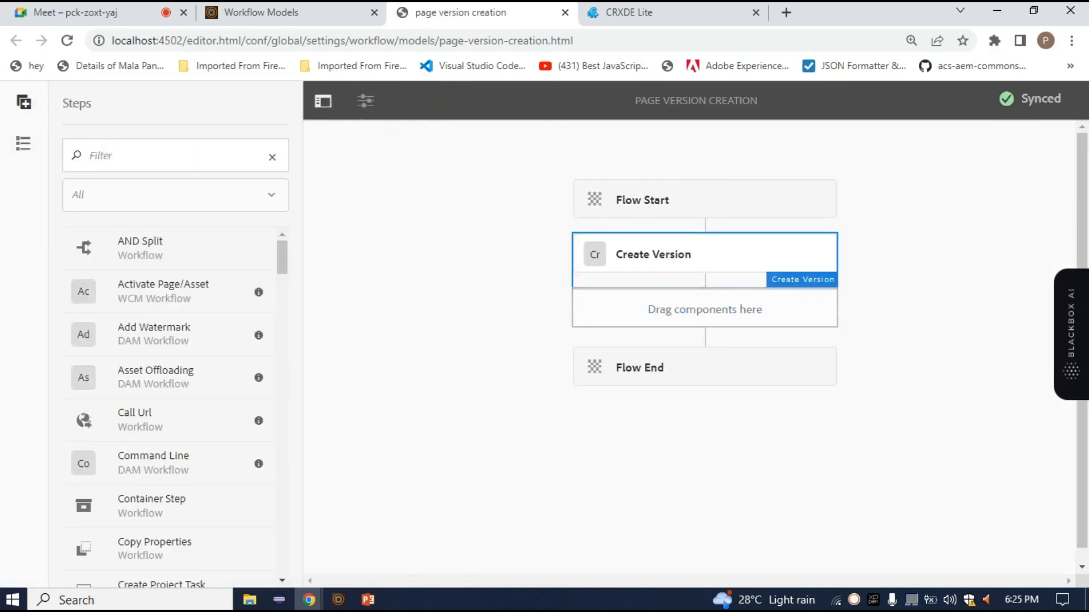
Open AEM Sites from localhost:4502 in a new browser tab and select the en page under Demo Project, us
click(786, 12)
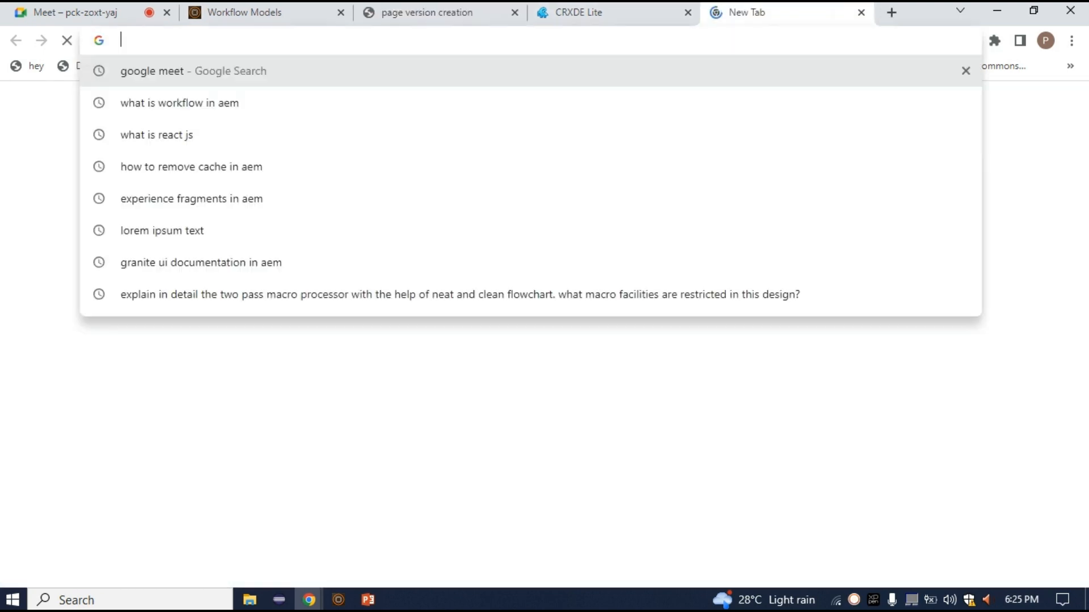
text(loca)
key(Right)
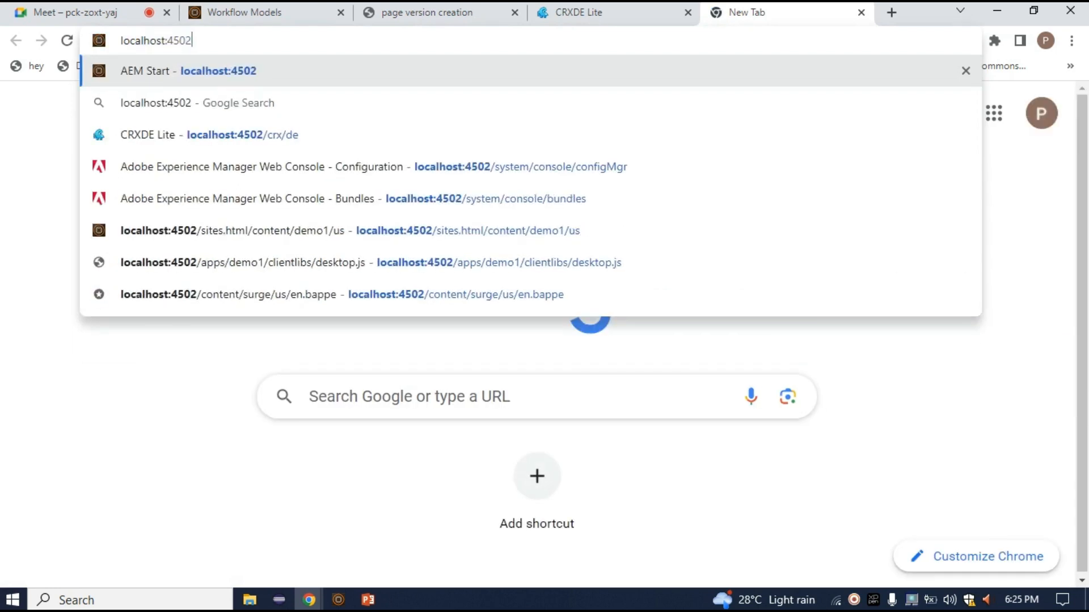
key(Return)
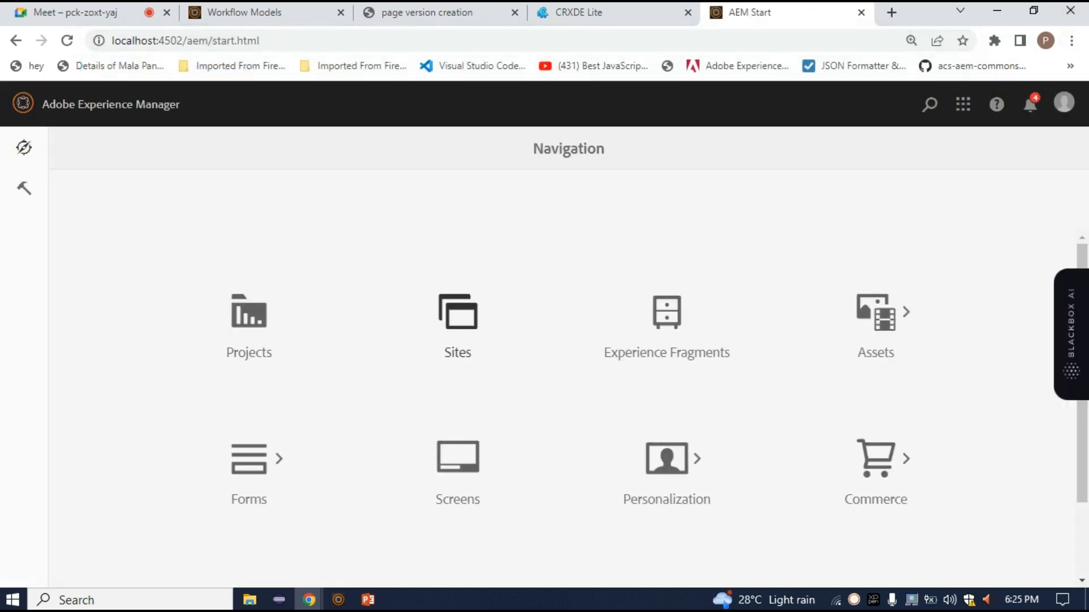
click(458, 318)
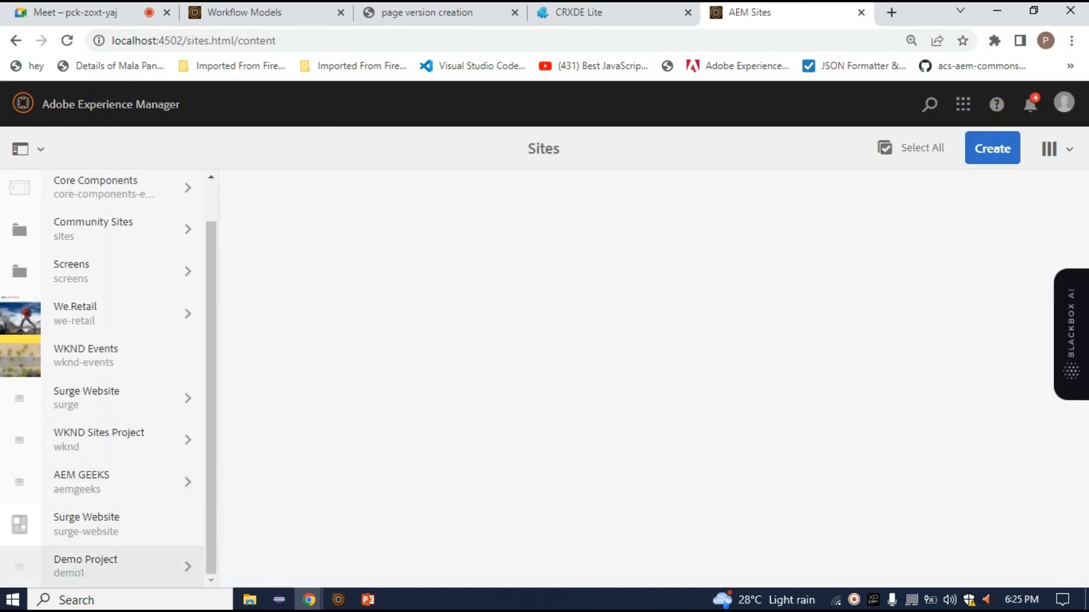
click(118, 566)
click(340, 191)
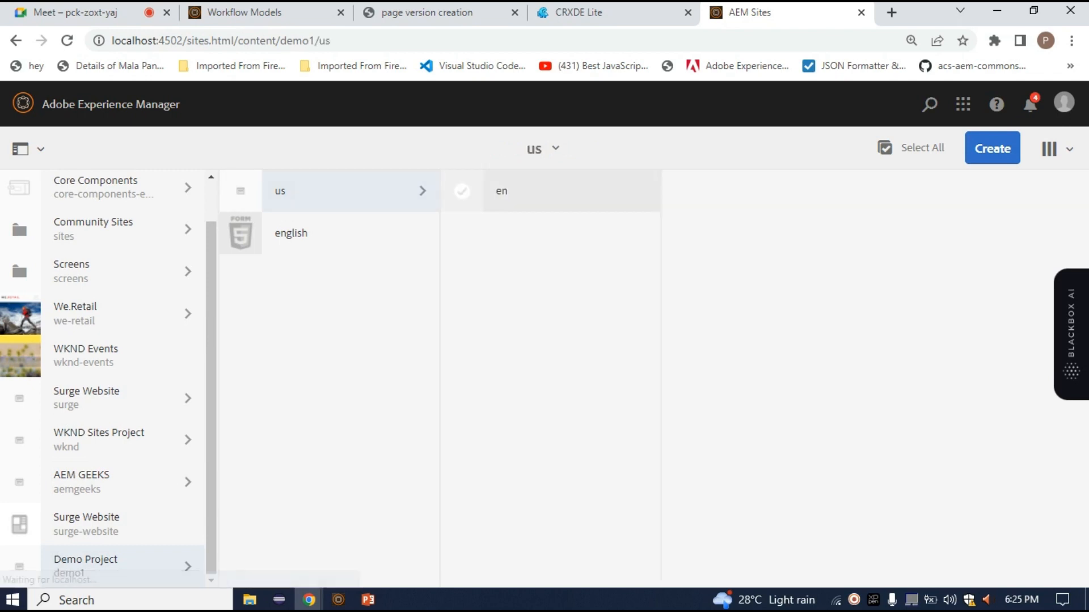
click(462, 192)
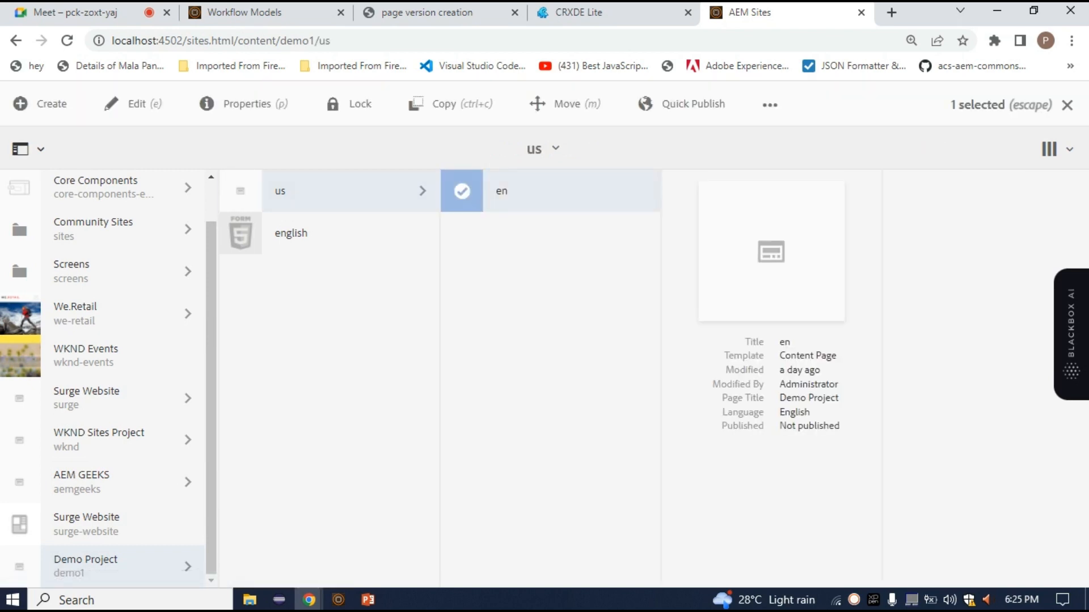
Show the en page's timeline, filter it to Versions, and expand the newly created version's entry
click(25, 149)
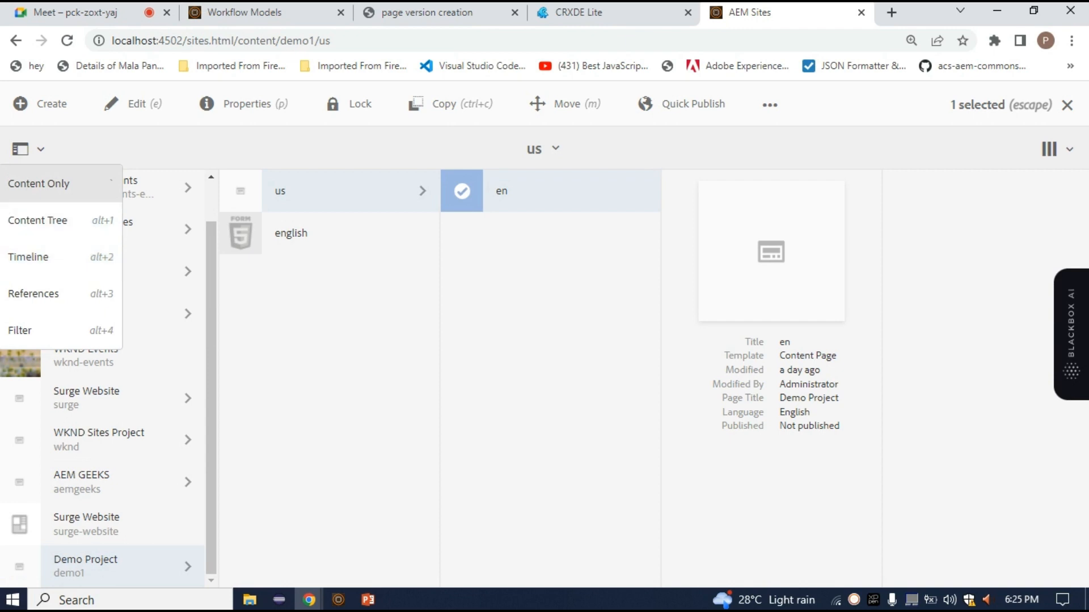
click(28, 257)
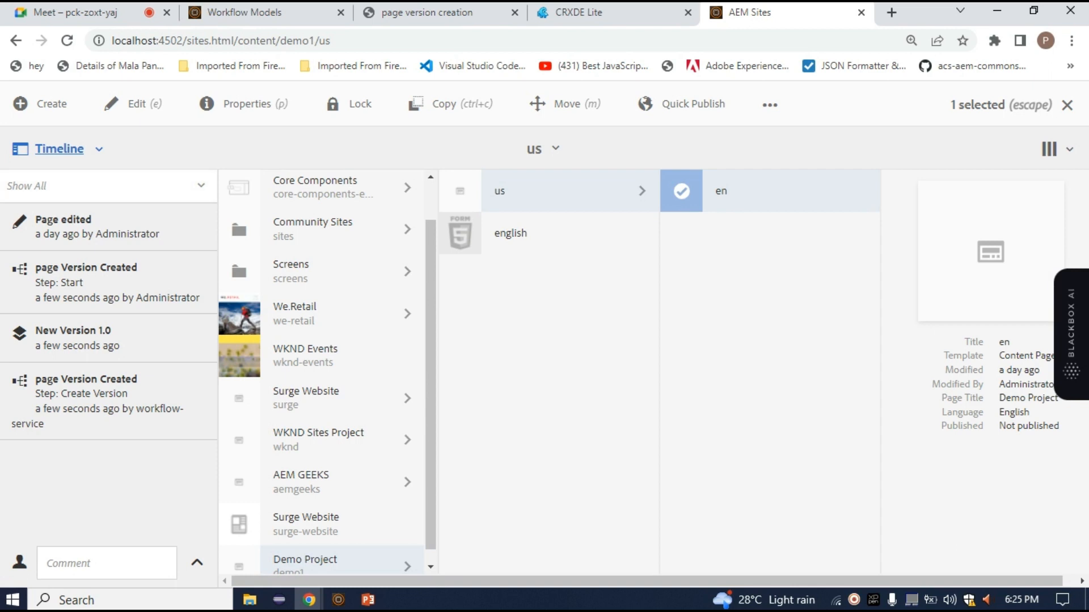
click(108, 186)
click(27, 404)
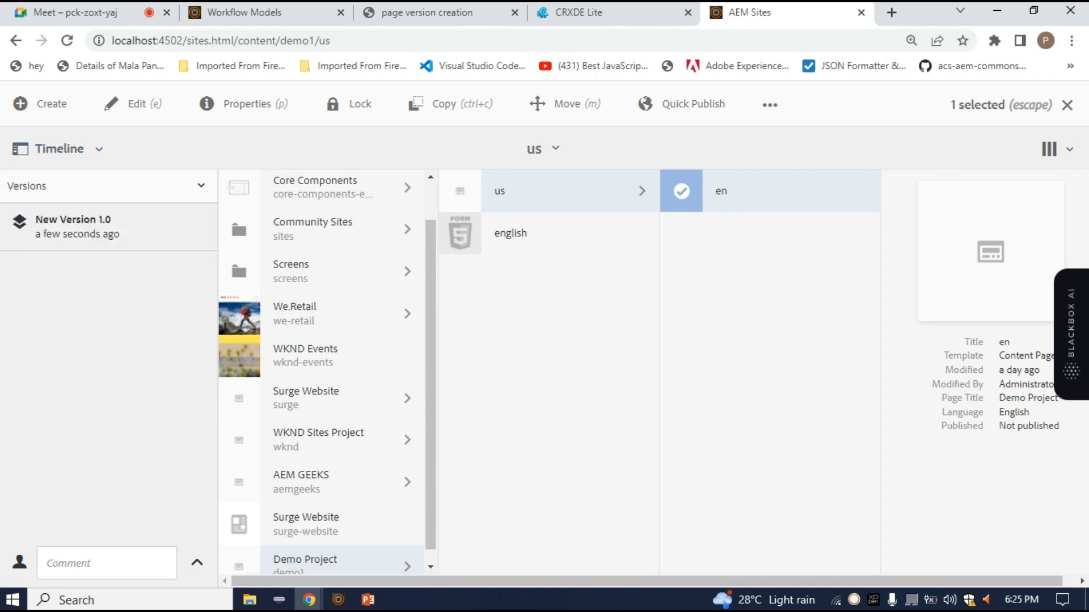
drag(35, 219, 111, 220)
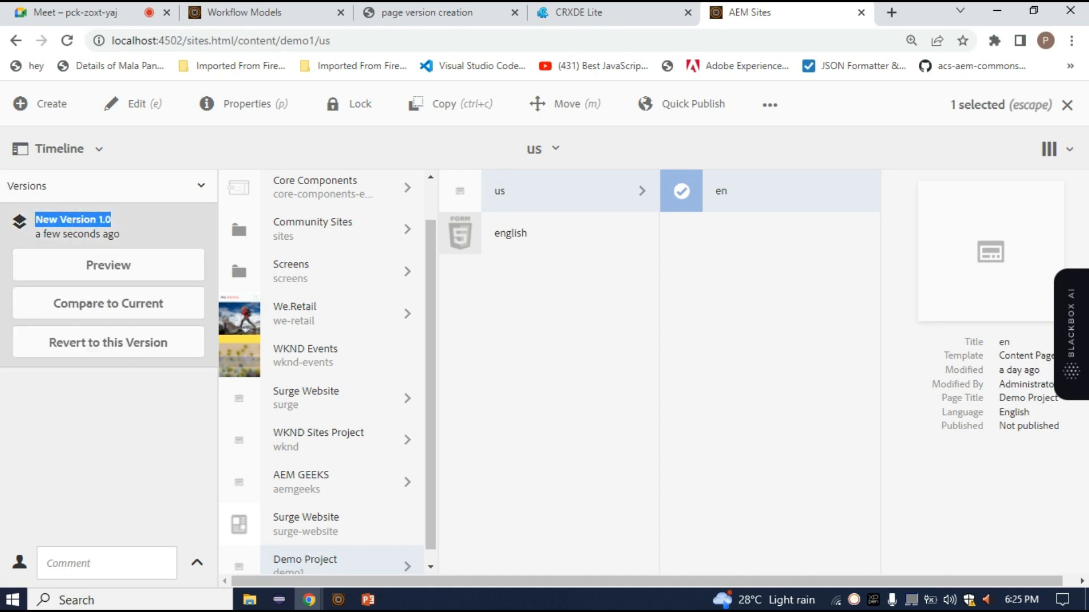
click(112, 221)
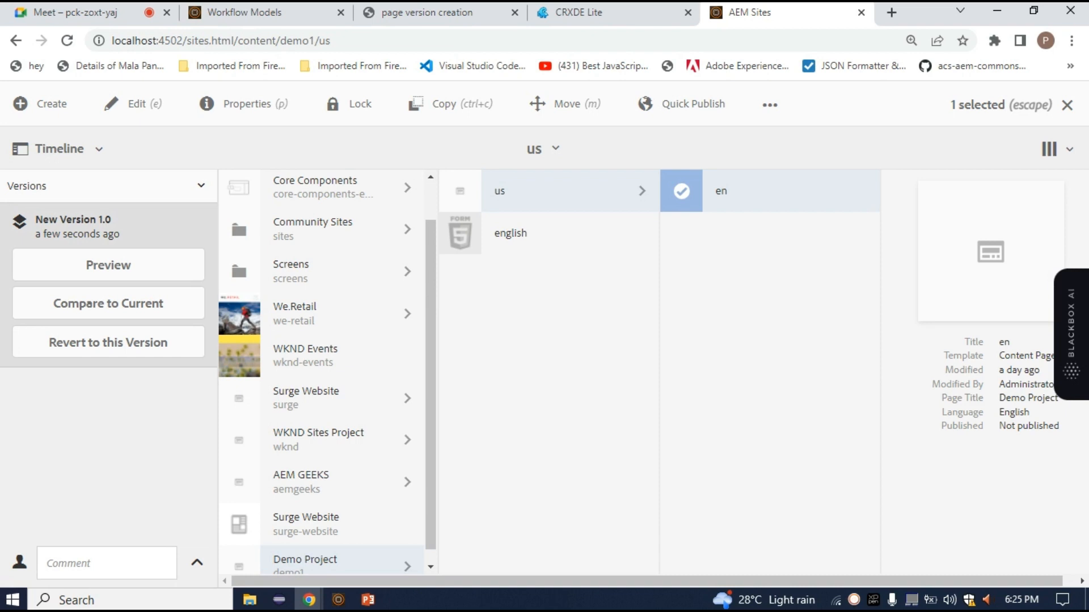
Leave the Workflow Models console and open the Workflow Launchers console from AEM's workflow tools
click(272, 12)
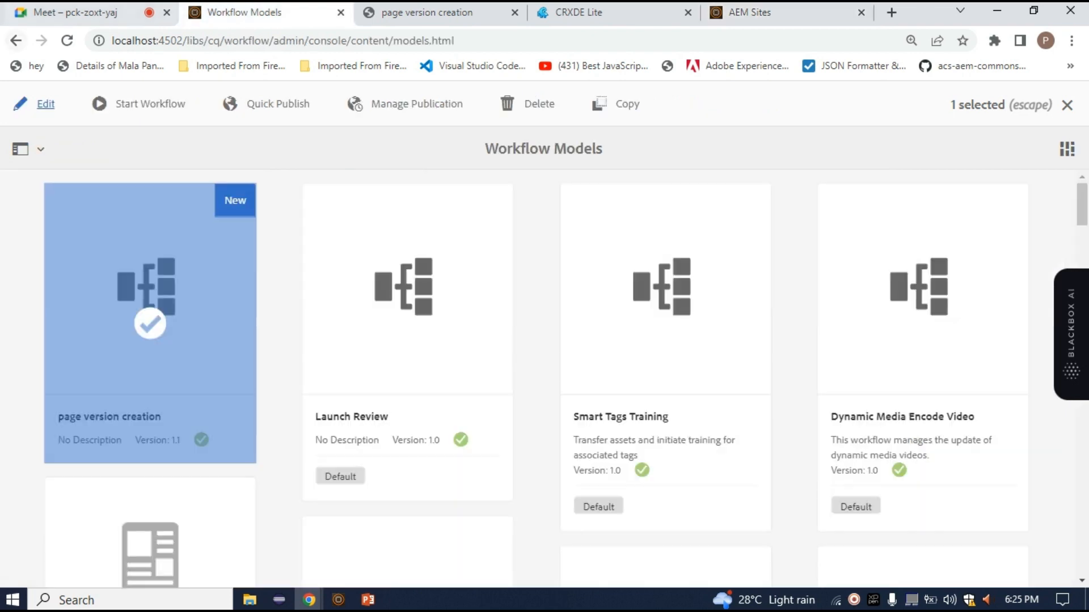
click(16, 40)
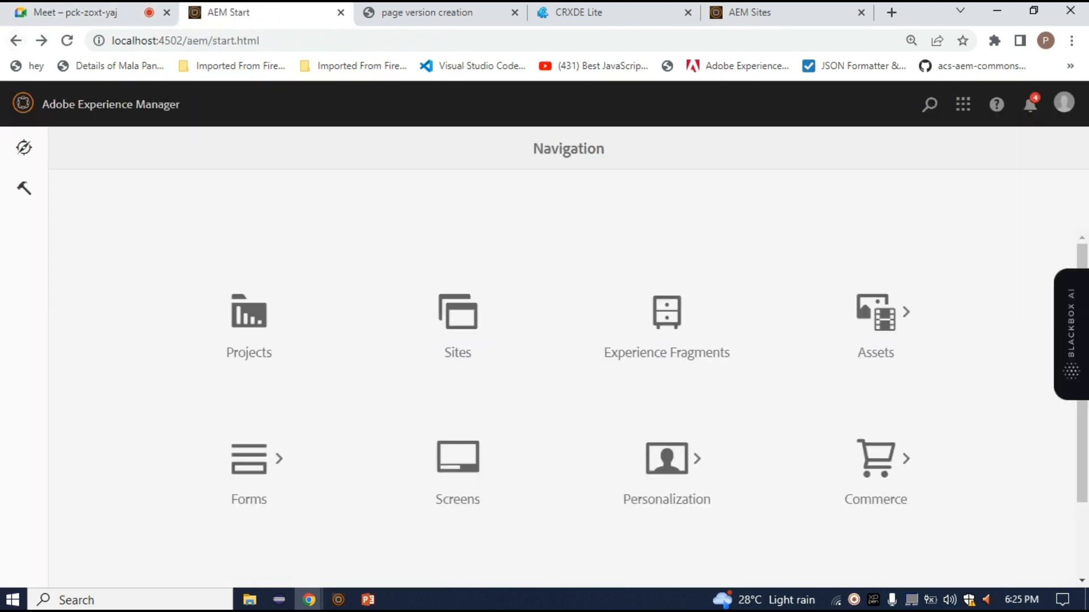
click(24, 188)
click(110, 233)
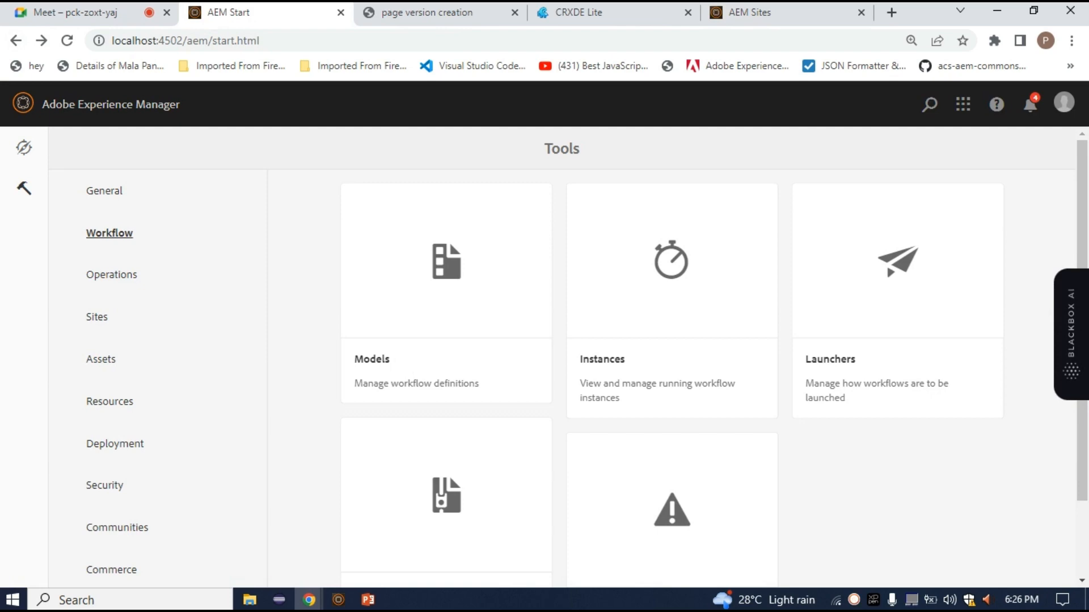
click(897, 261)
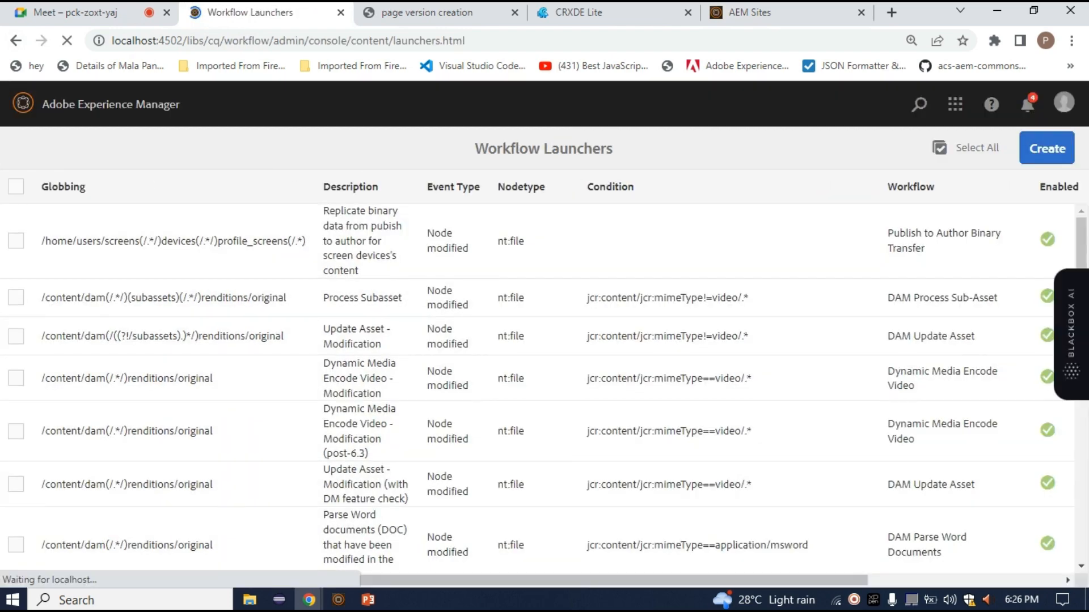
Start adding a new launcher from the Workflow Launchers console
click(1047, 149)
scroll(537, 389, down, 10)
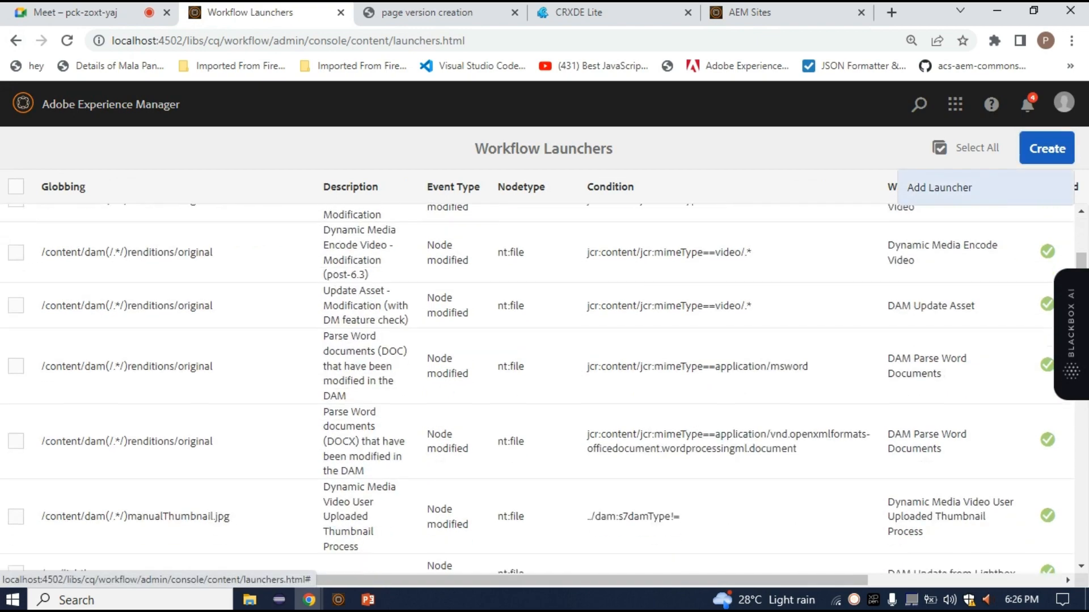
scroll(538, 389, up, 11)
click(940, 188)
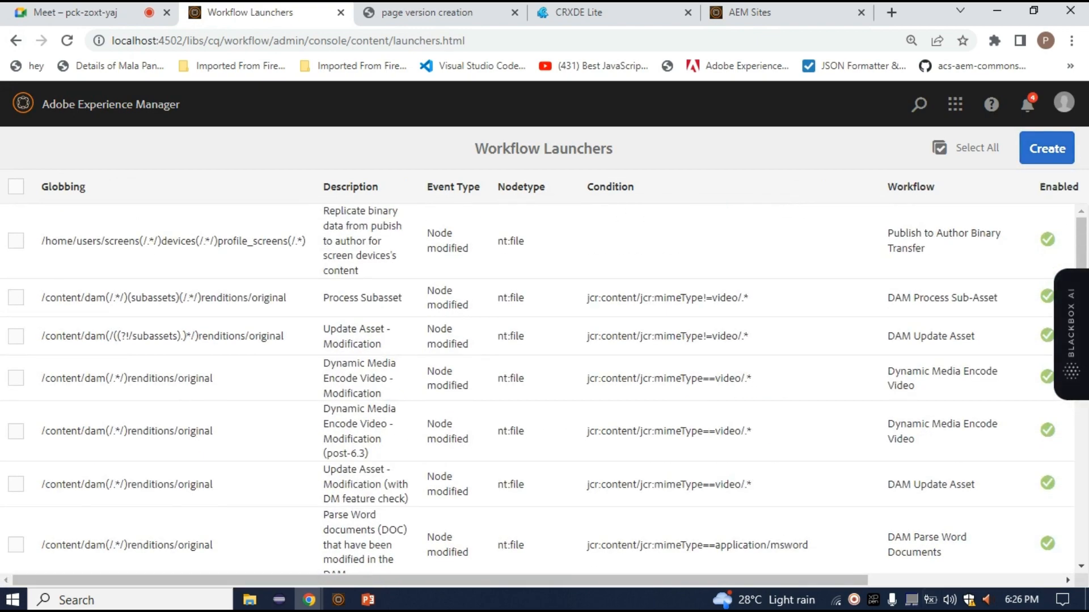
click(1047, 148)
click(940, 187)
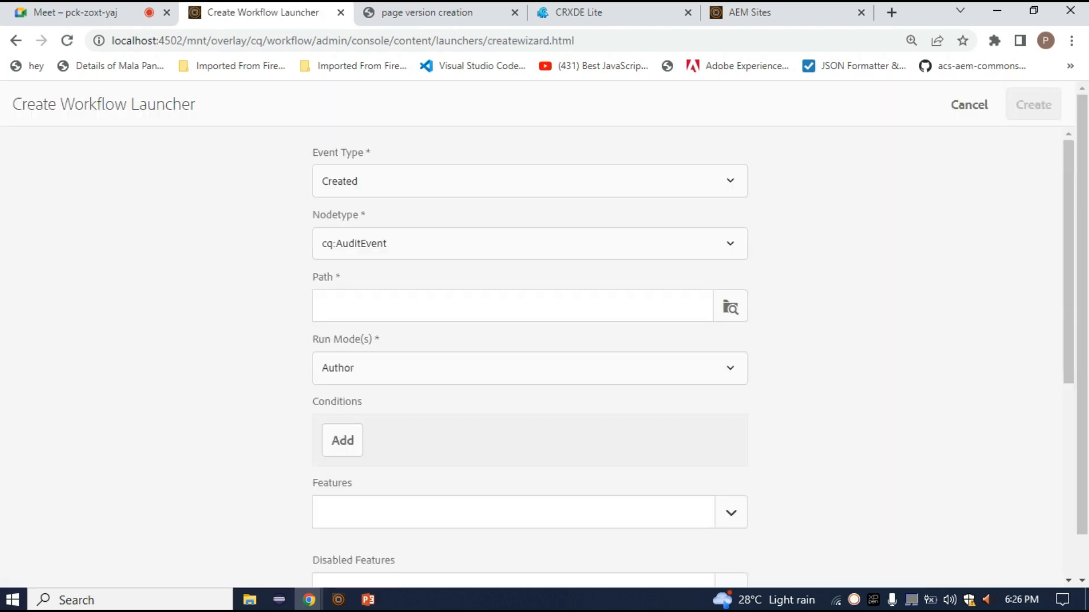
Set the new launcher's event type to Modified
click(537, 181)
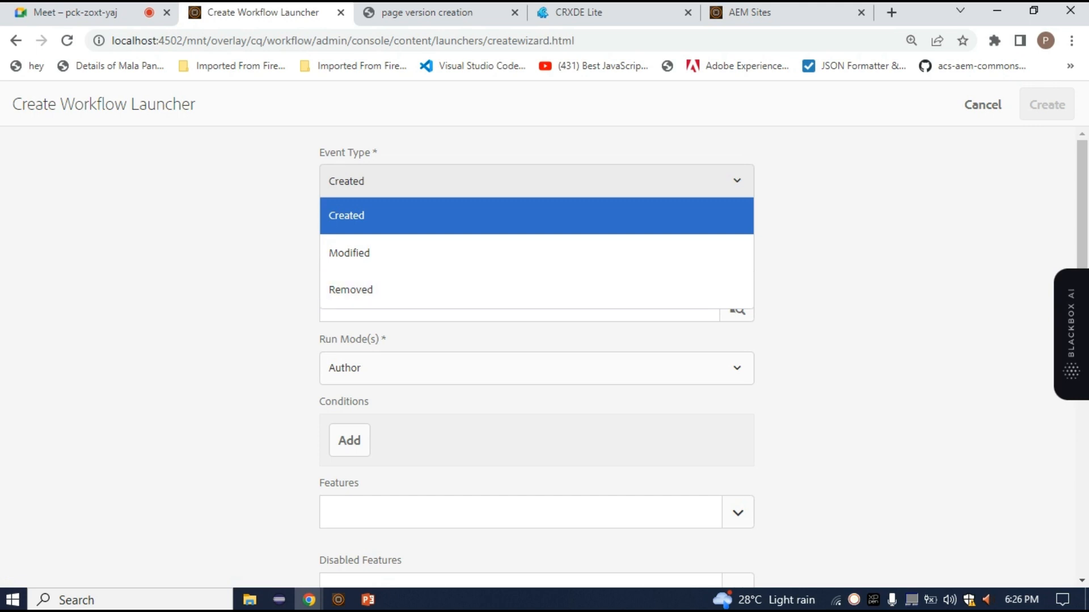
key(Escape)
drag(379, 153, 317, 152)
click(535, 180)
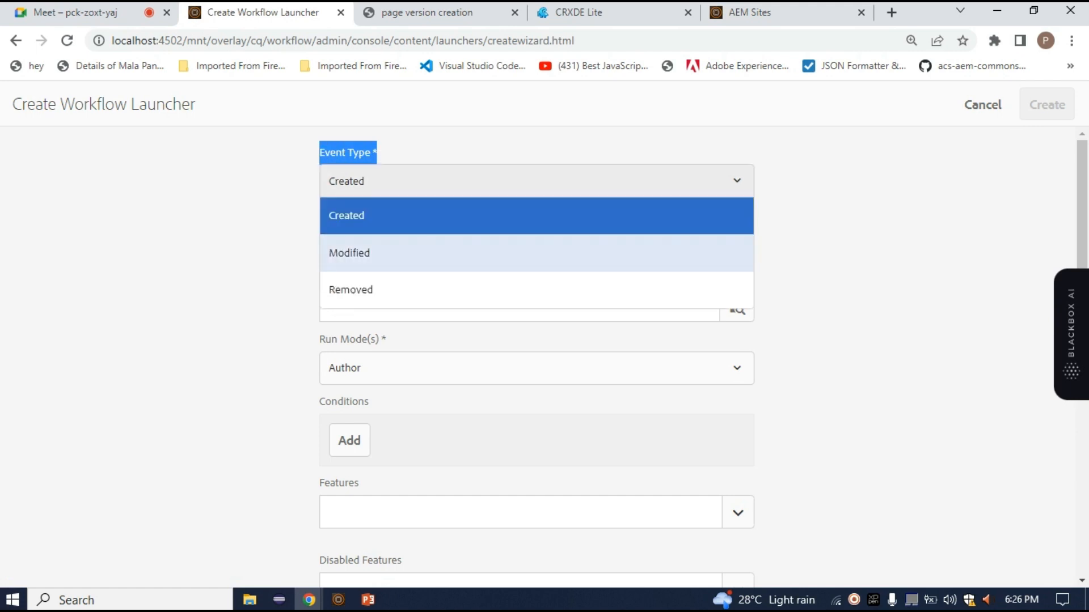
click(397, 253)
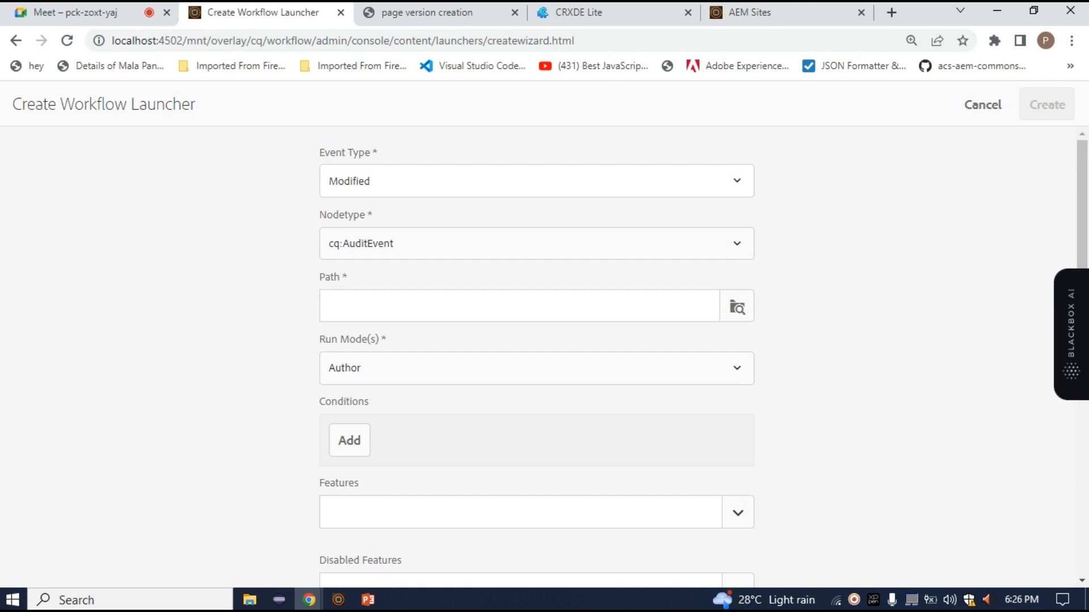
Set the launcher's nodetype to cq:Page
click(535, 244)
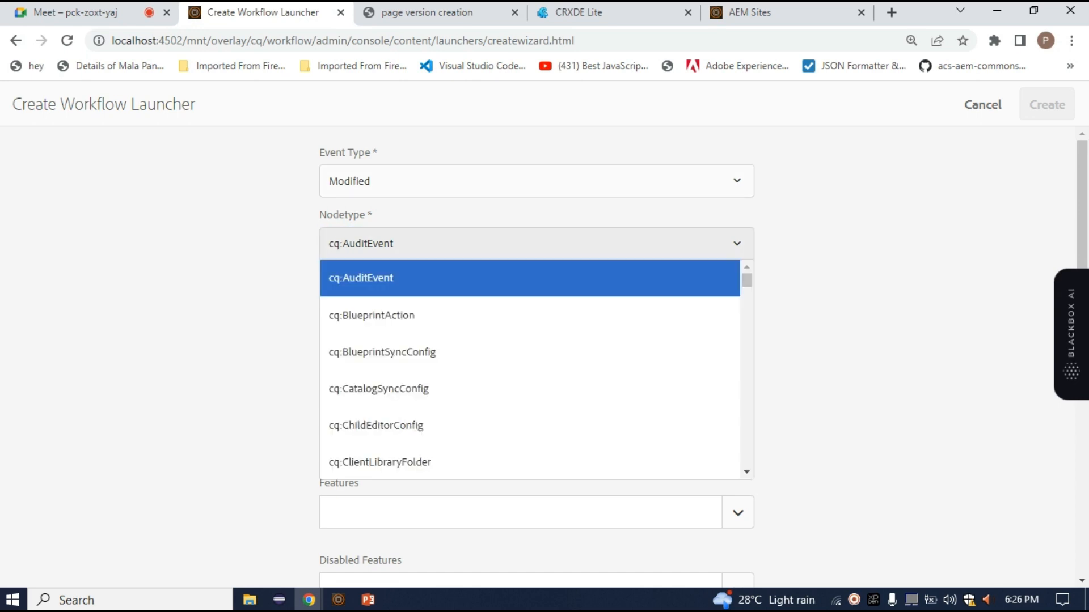
drag(373, 215, 317, 215)
click(431, 244)
click(431, 243)
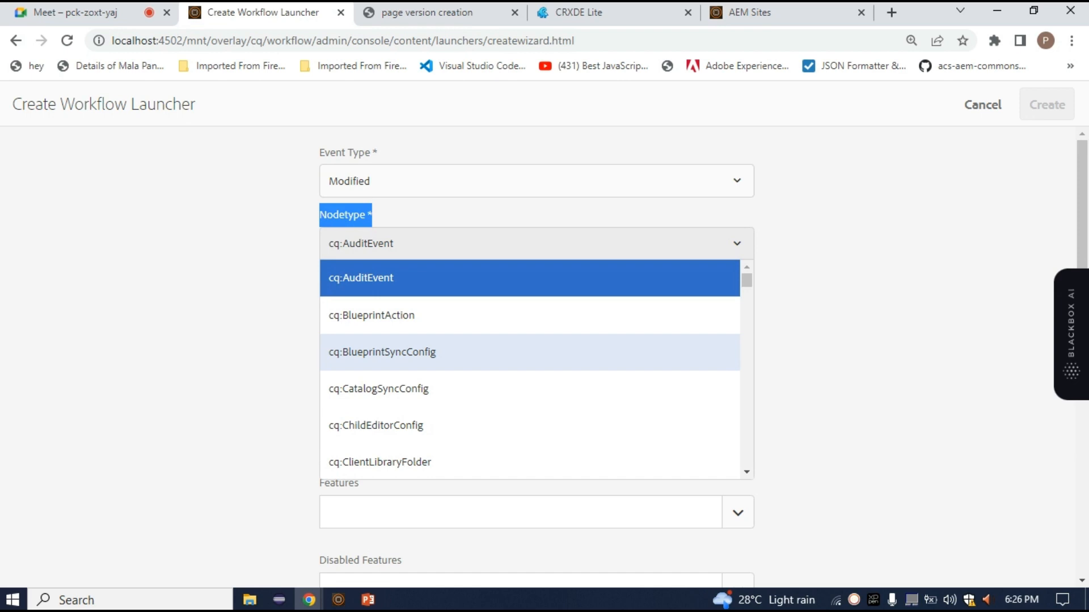
scroll(431, 352, down, 8)
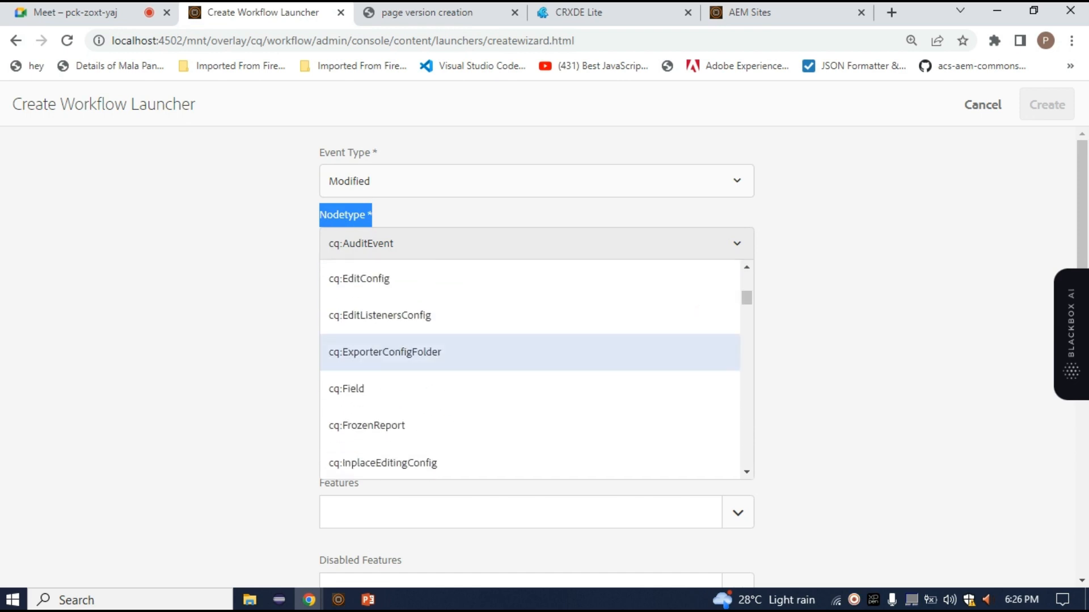
scroll(431, 366, down, 3)
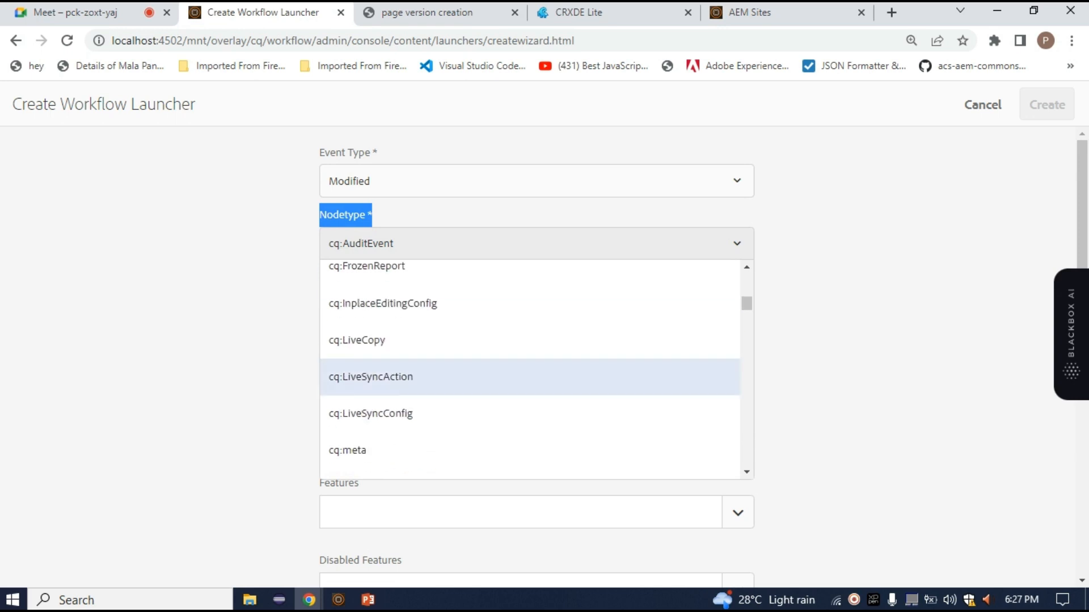
scroll(431, 351, down, 3)
click(397, 364)
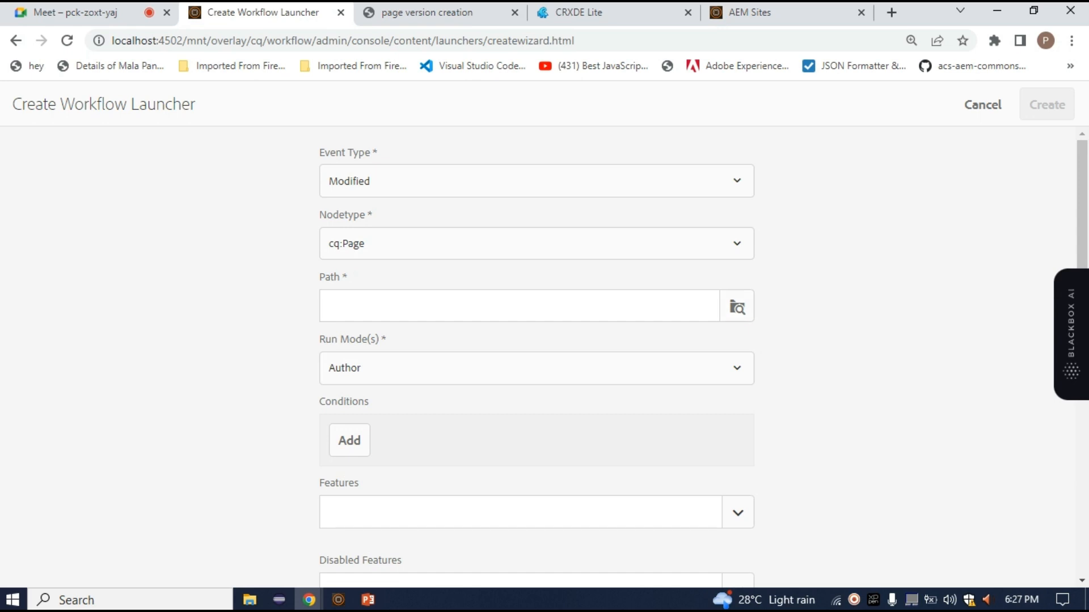
Set the launcher's path to Demo Project under content, /content/demo1
click(737, 307)
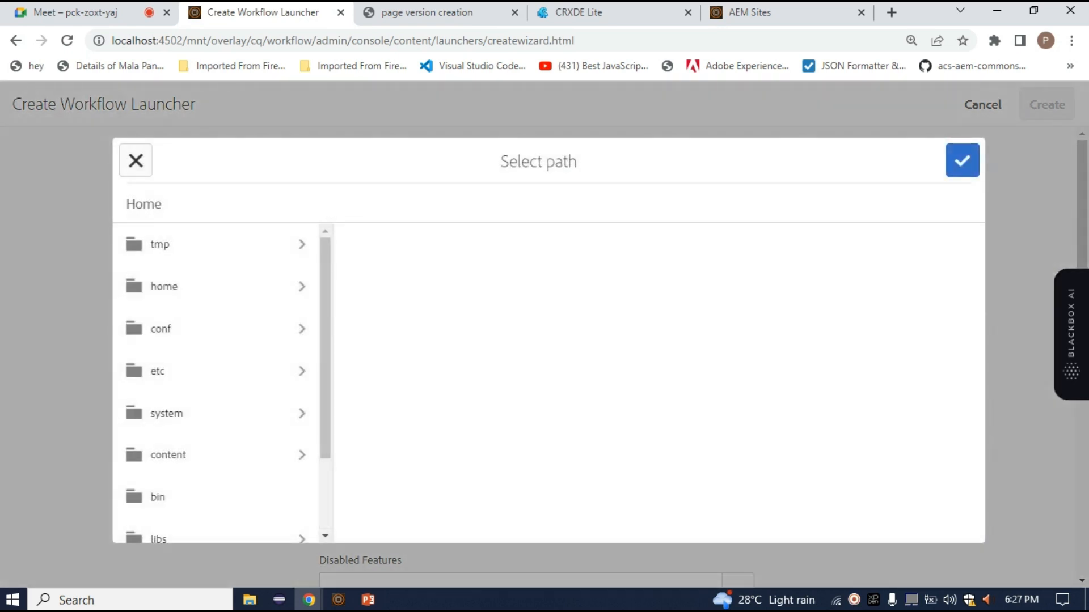
click(215, 455)
scroll(414, 384, down, 7)
scroll(414, 244, up, 7)
scroll(437, 340, down, 12)
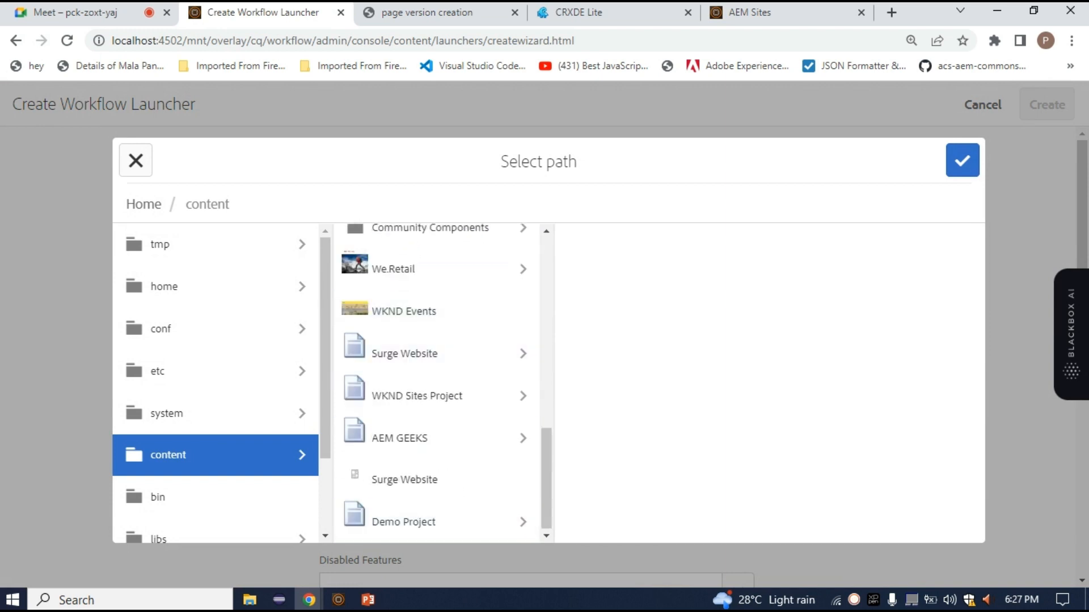
click(403, 522)
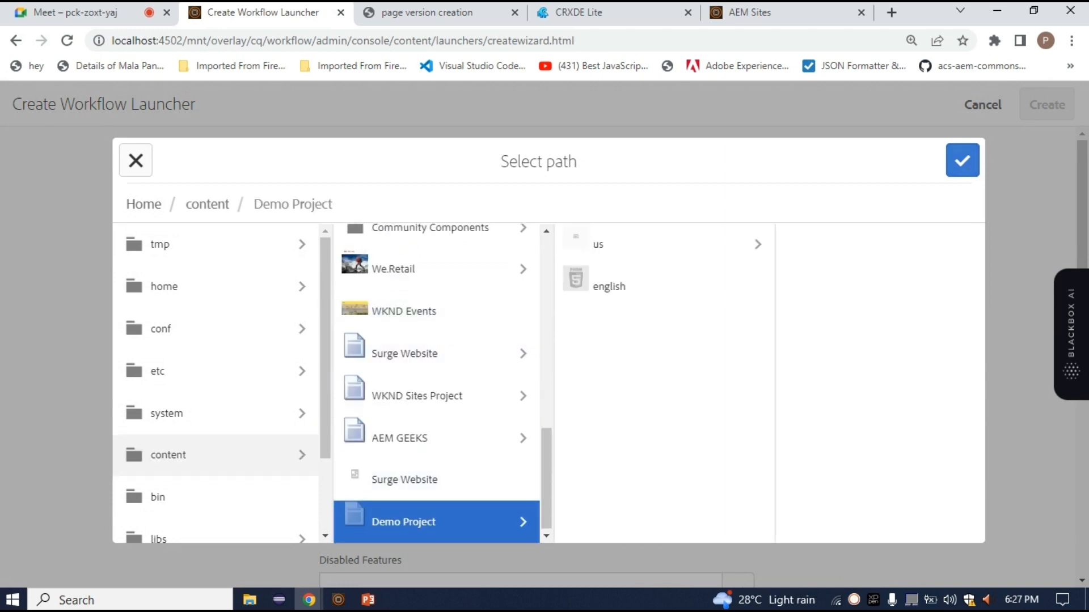
click(962, 160)
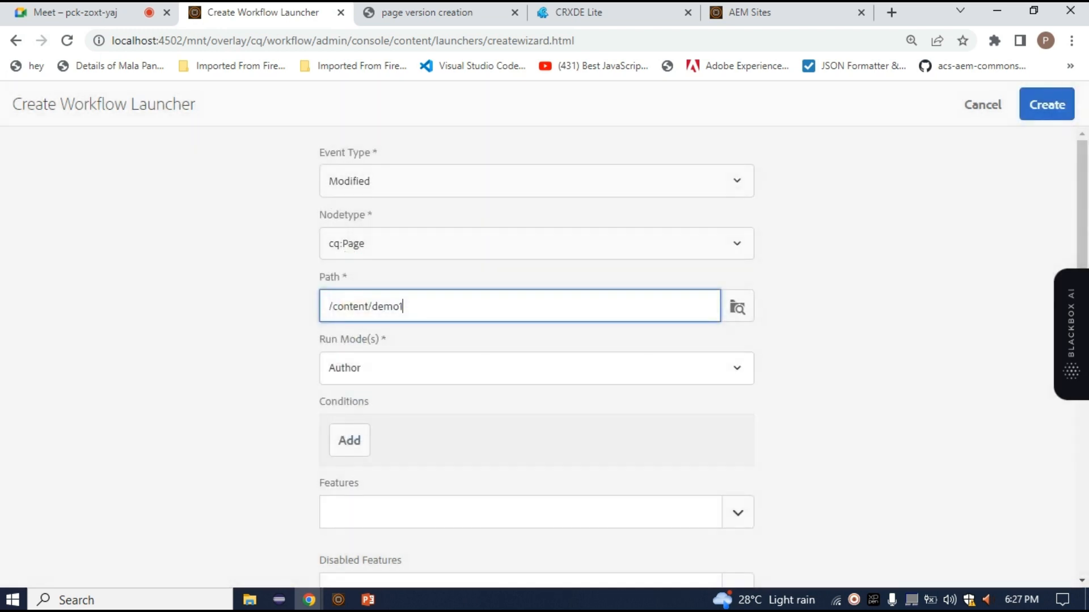
drag(403, 306, 328, 306)
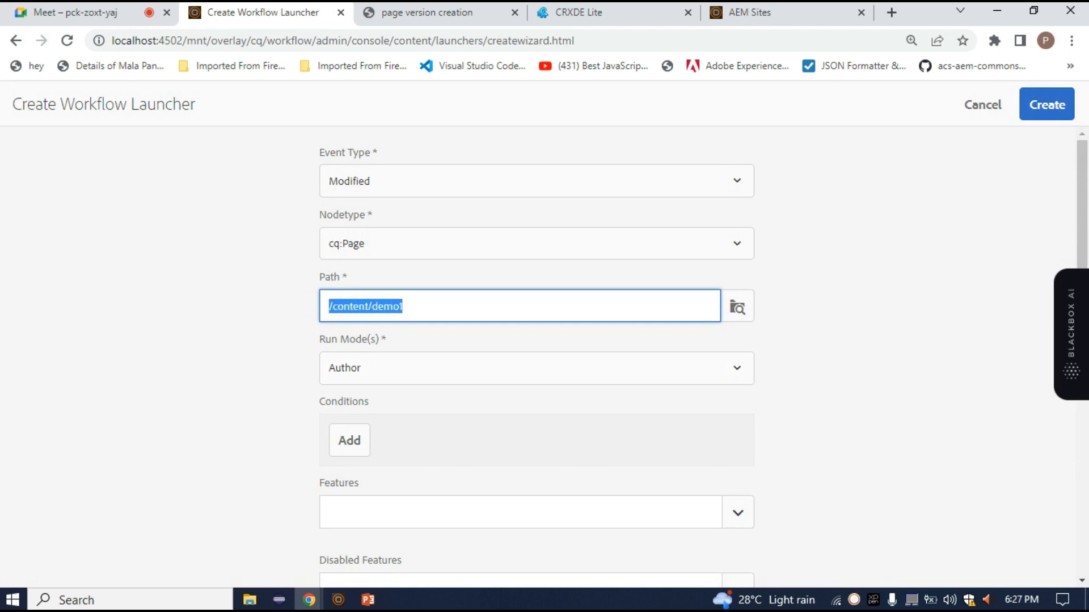
drag(404, 306, 377, 306)
double_click(377, 306)
click(392, 306)
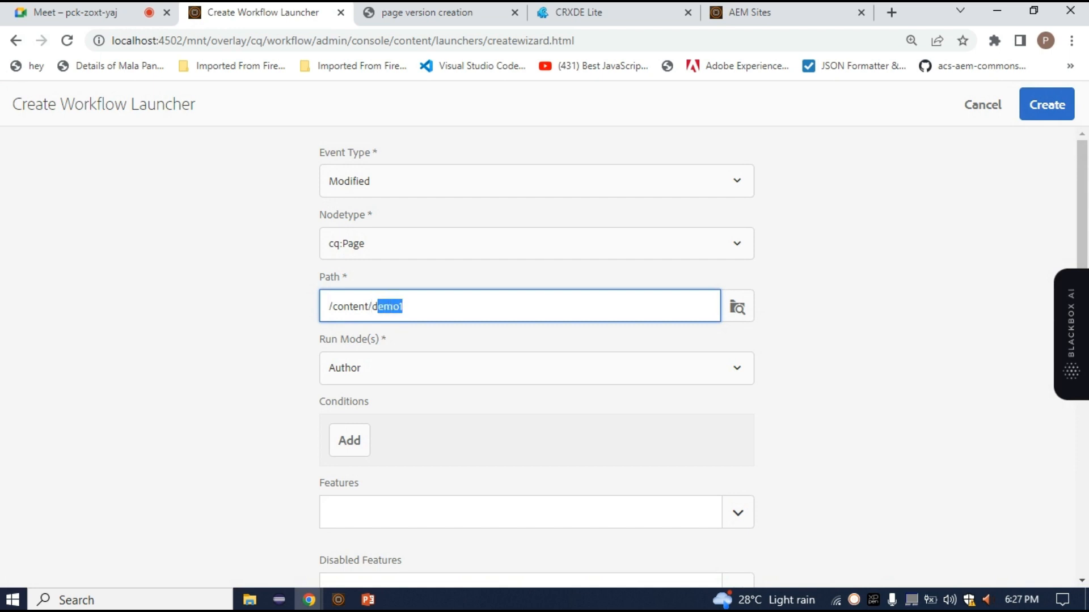
click(384, 306)
Set the launcher's path to the en page under Demo Project, us: /content/demo1/us/en
click(737, 306)
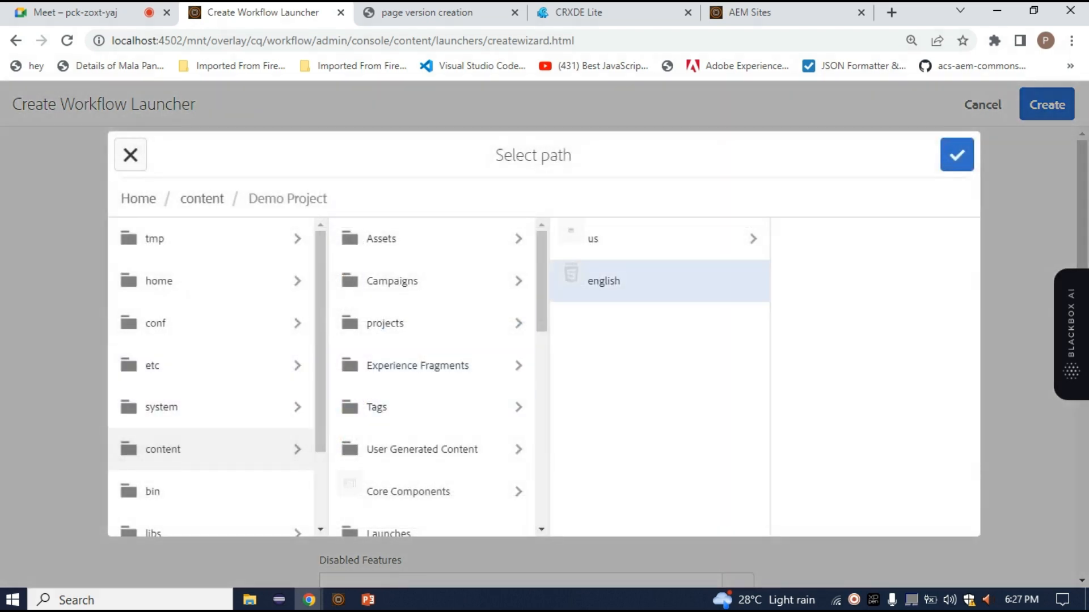
click(641, 239)
click(703, 329)
click(681, 239)
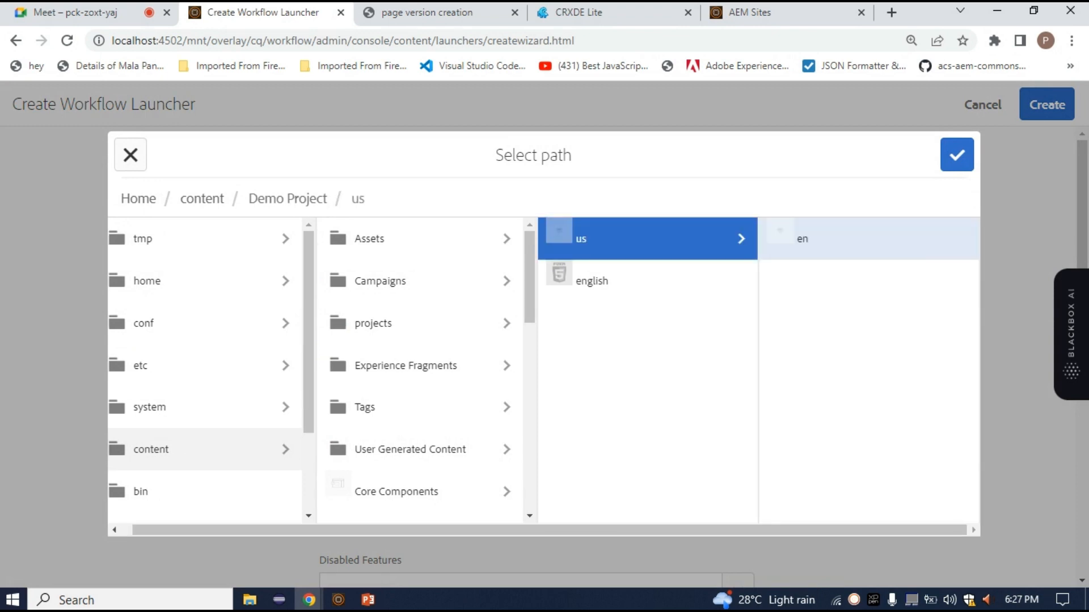
click(802, 238)
click(956, 154)
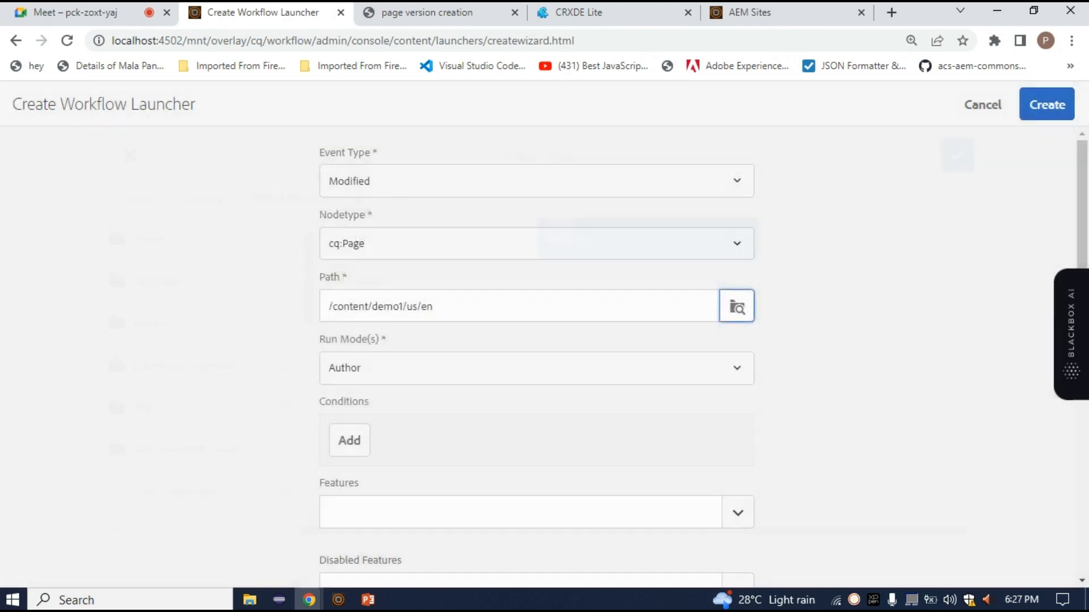
drag(434, 306, 329, 307)
Choose Author as the launcher's run mode and review the path and the remaining launcher fields
click(536, 368)
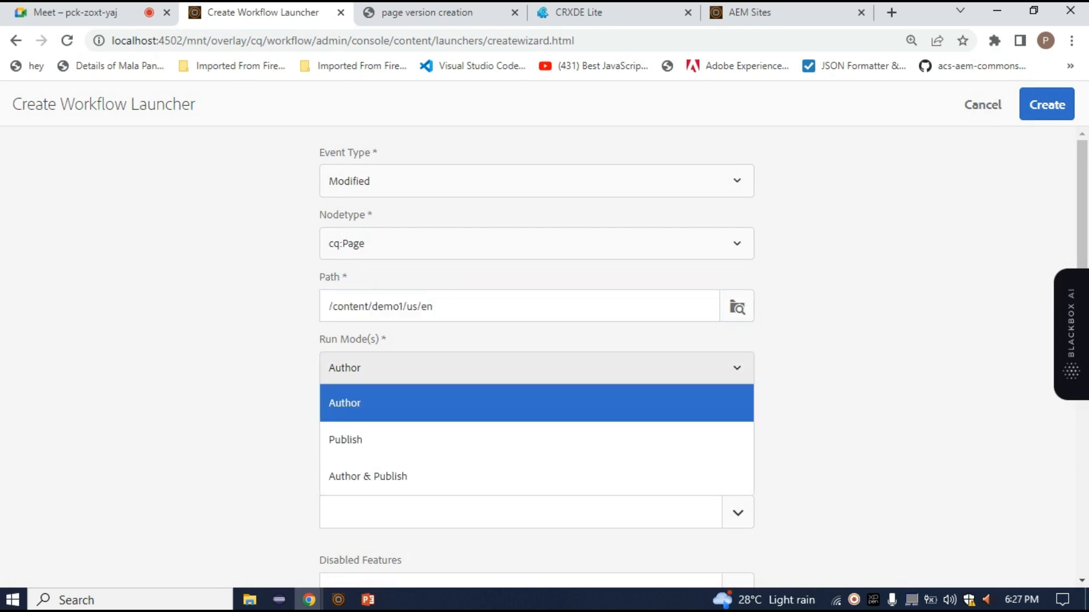
click(536, 403)
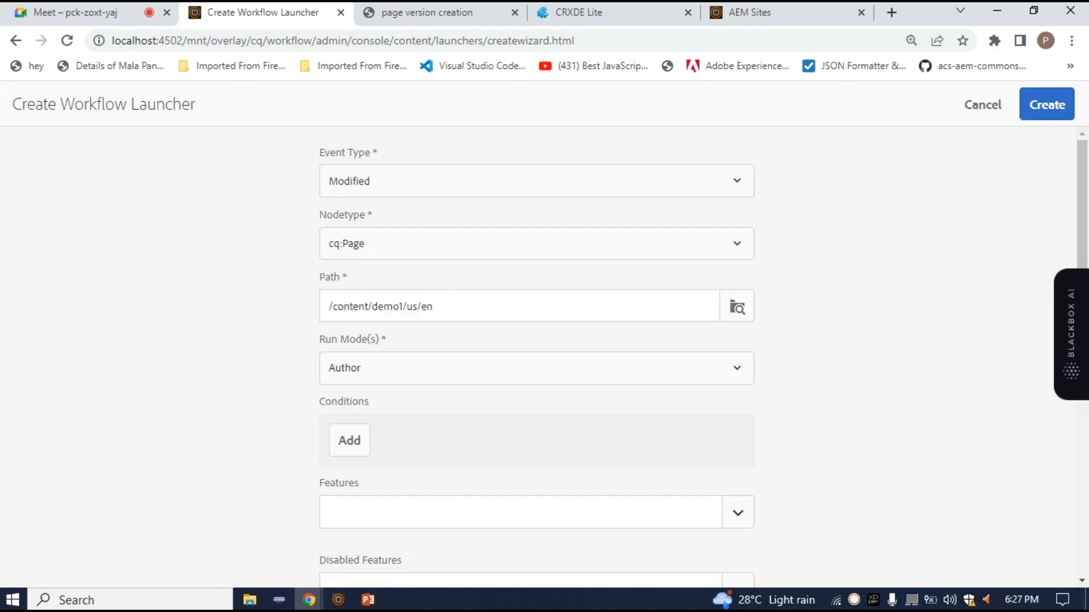
scroll(536, 363, down, 3)
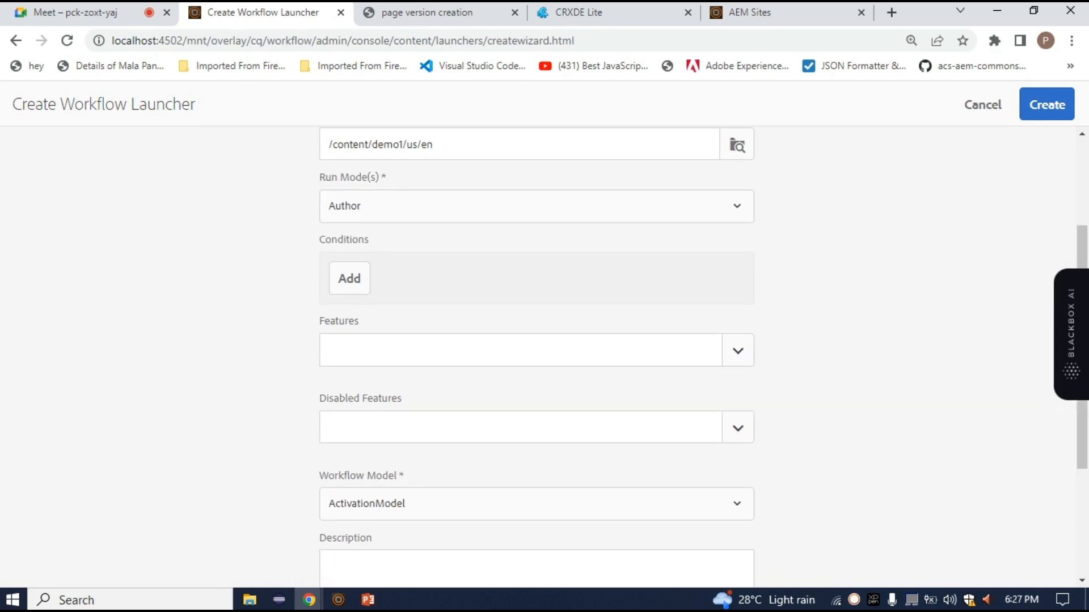
scroll(536, 363, down, 3)
drag(406, 340, 326, 102)
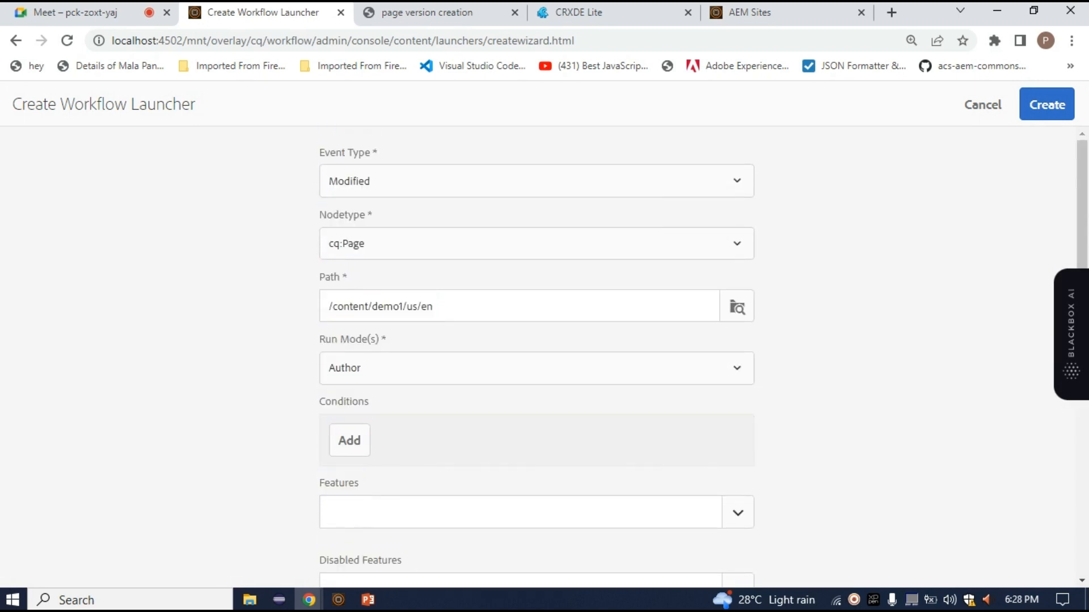
scroll(536, 363, down, 5)
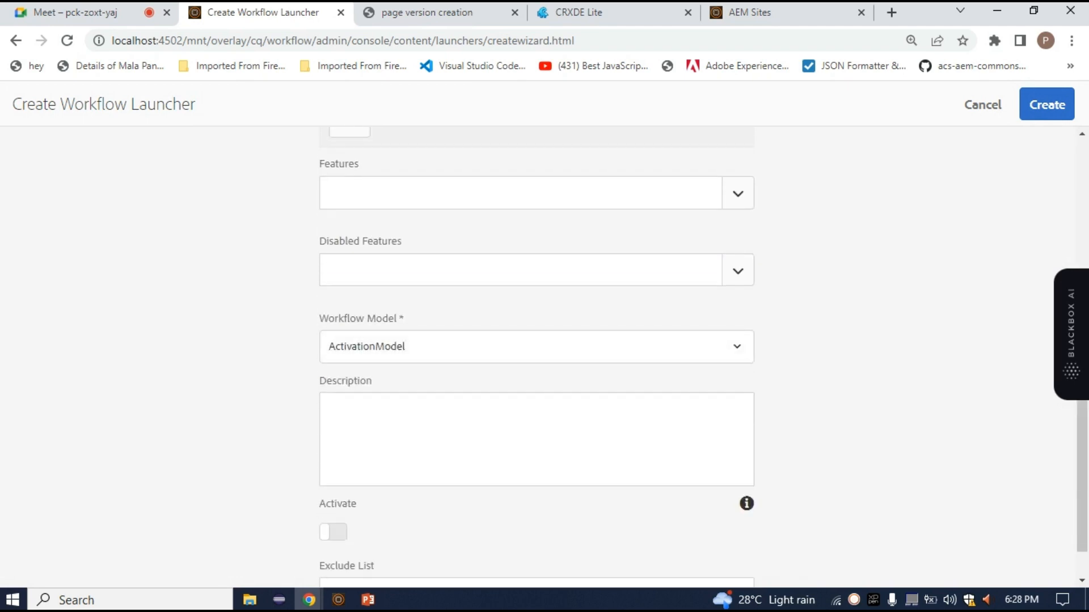
scroll(535, 363, up, 5)
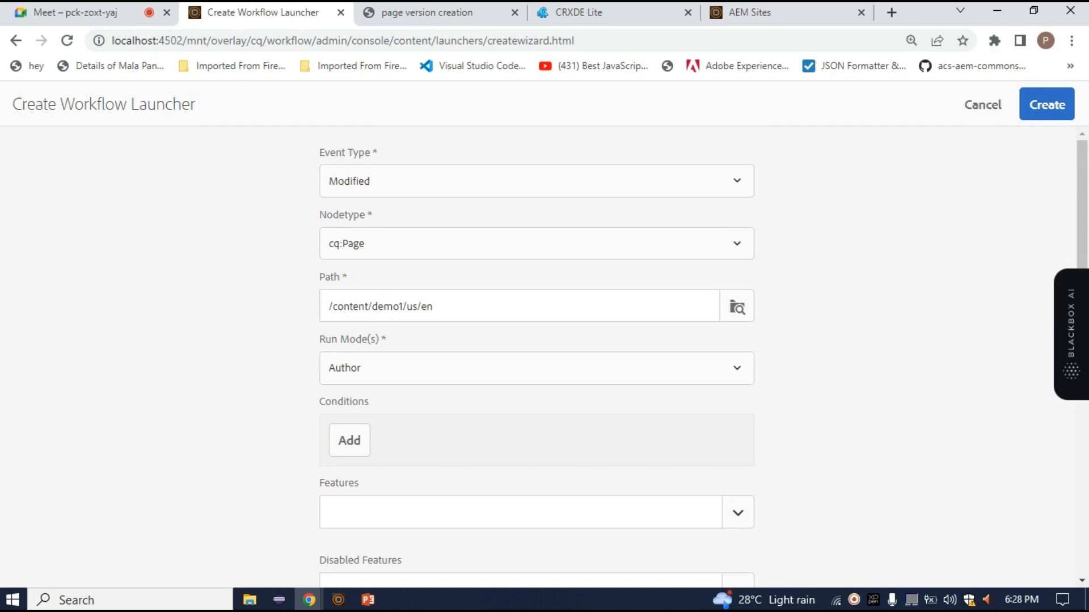
drag(436, 307, 413, 306)
double_click(427, 307)
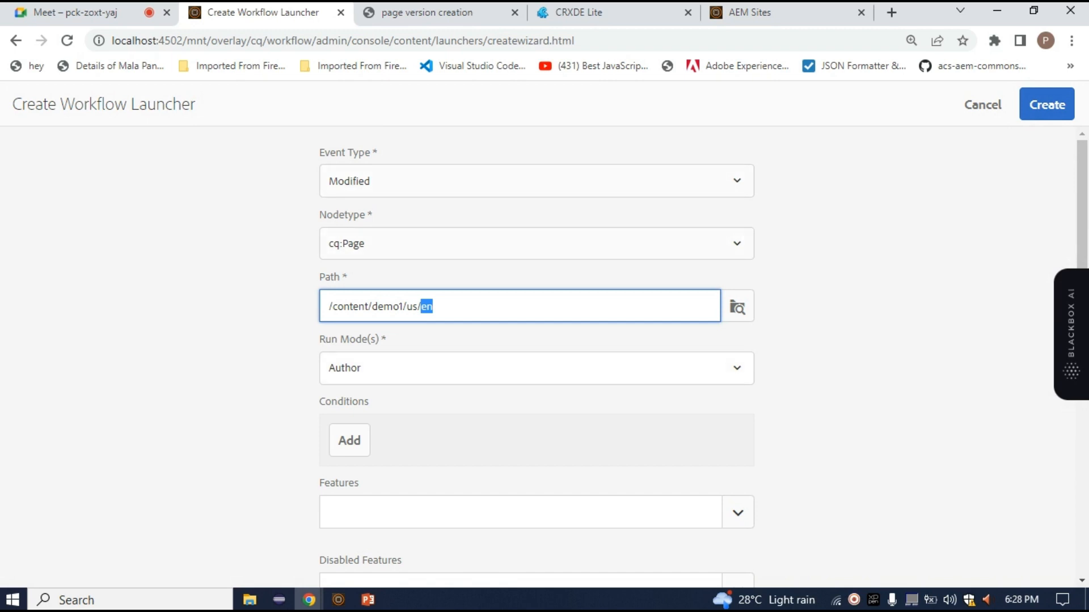
Set the launcher's workflow model to page version creation
scroll(536, 357, down, 5)
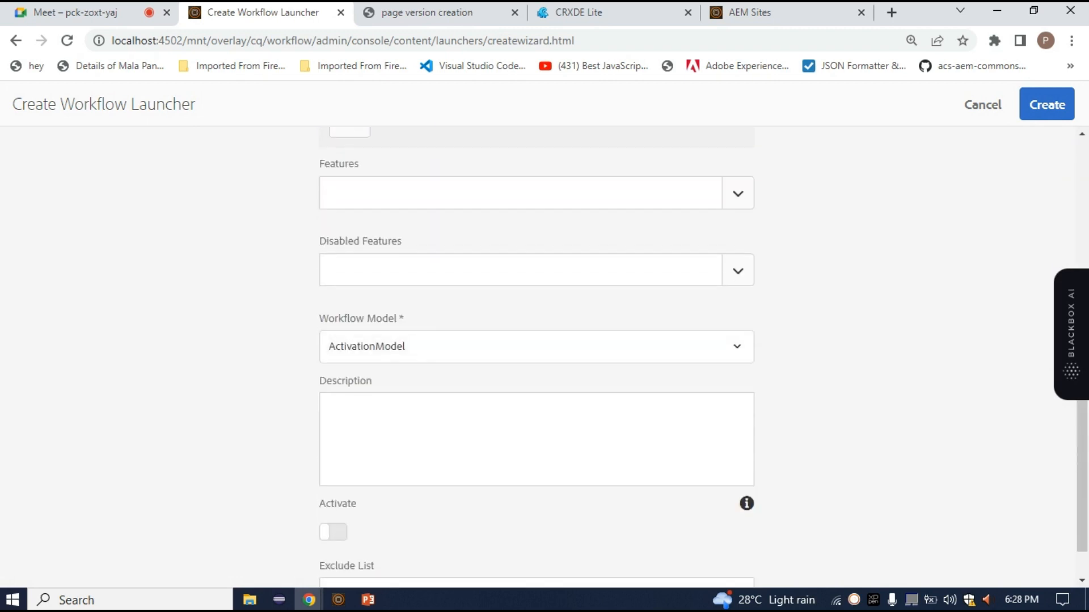
click(536, 347)
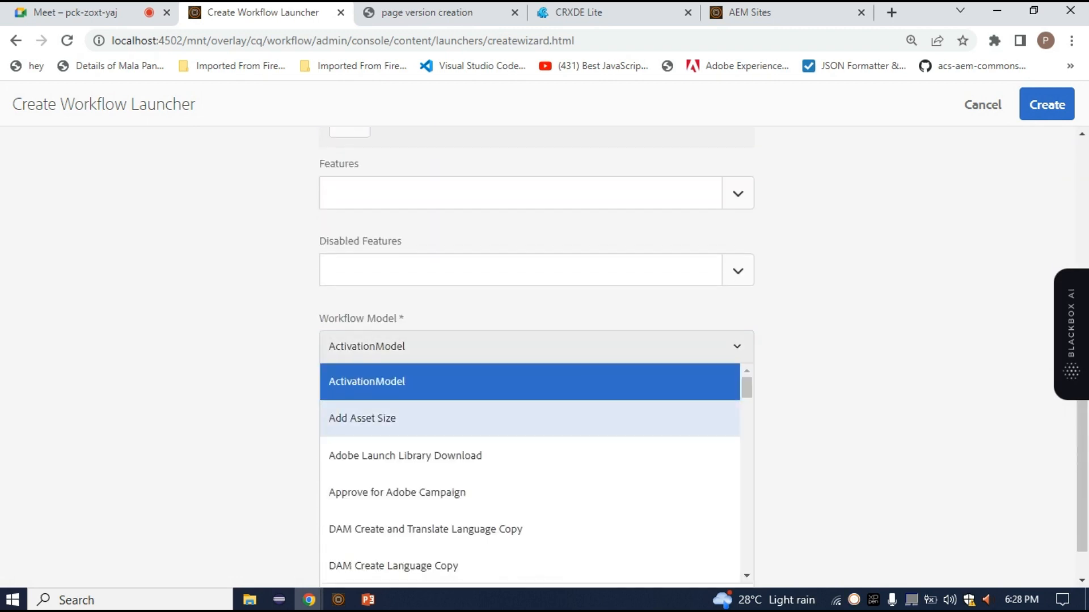
scroll(531, 443, down, 8)
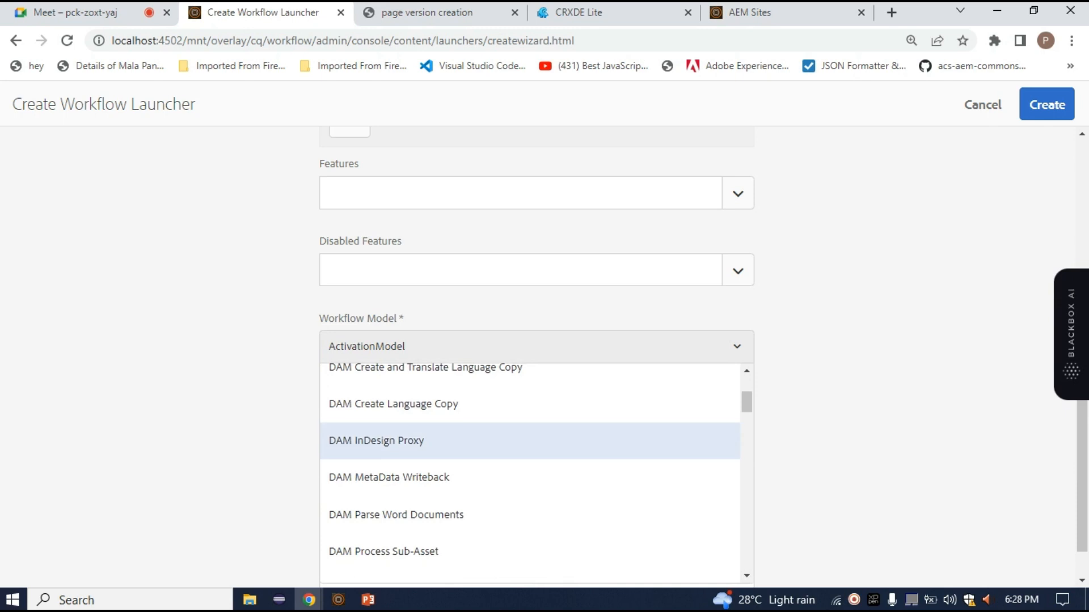
scroll(530, 437, down, 6)
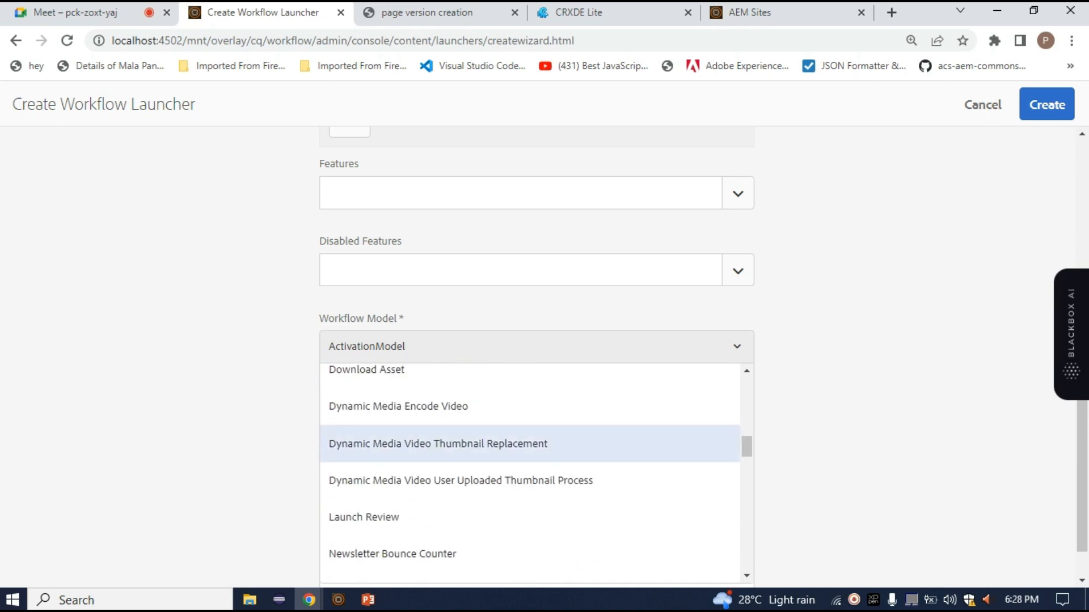
scroll(530, 437, down, 7)
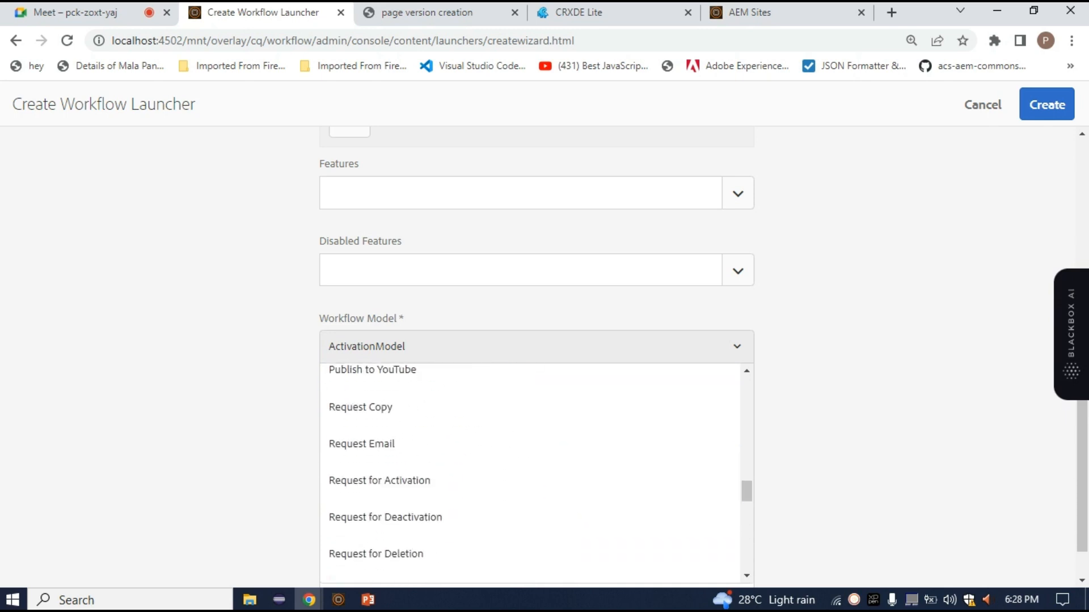
scroll(531, 436, down, 5)
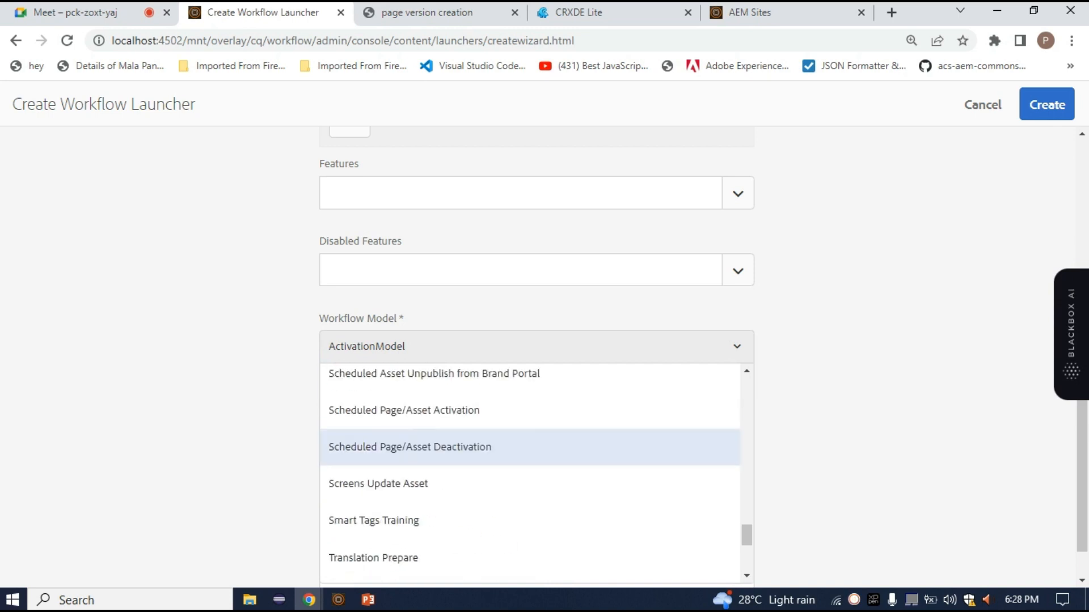
scroll(531, 437, up, 5)
scroll(530, 437, up, 6)
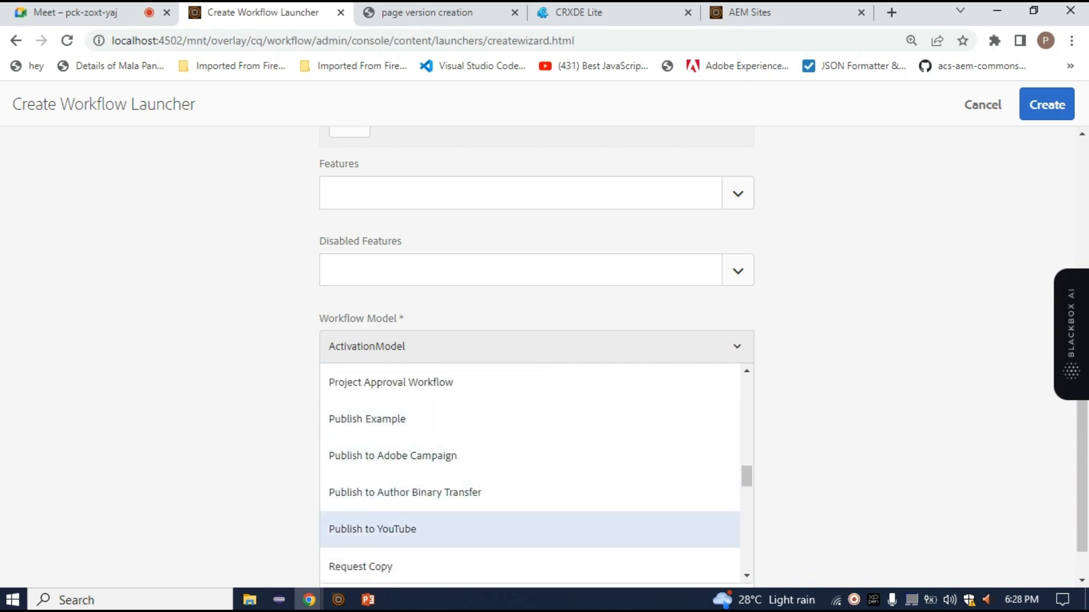
scroll(530, 471, up, 3)
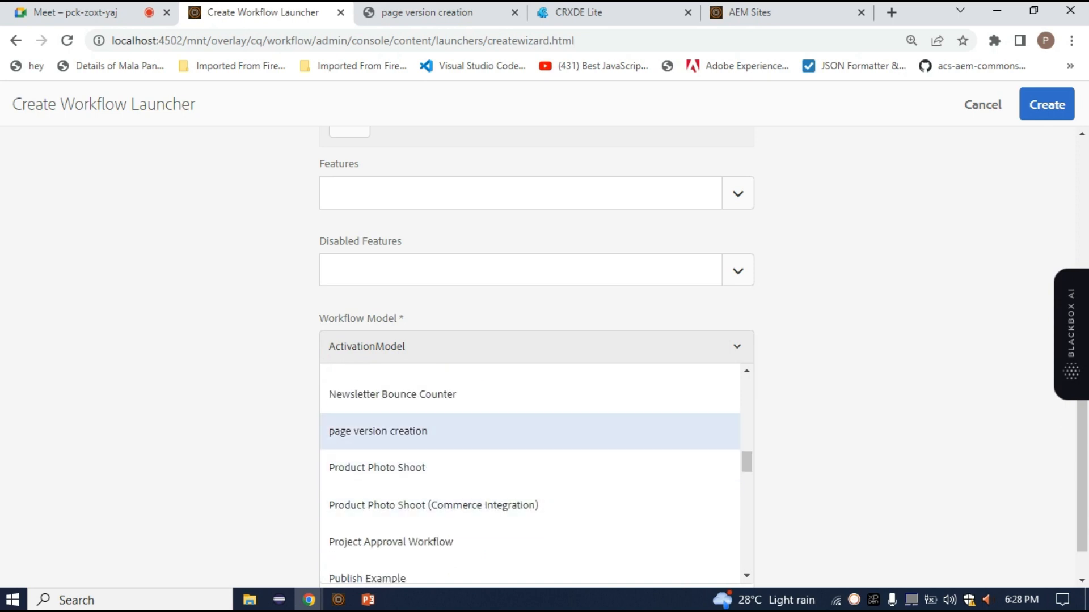
click(530, 432)
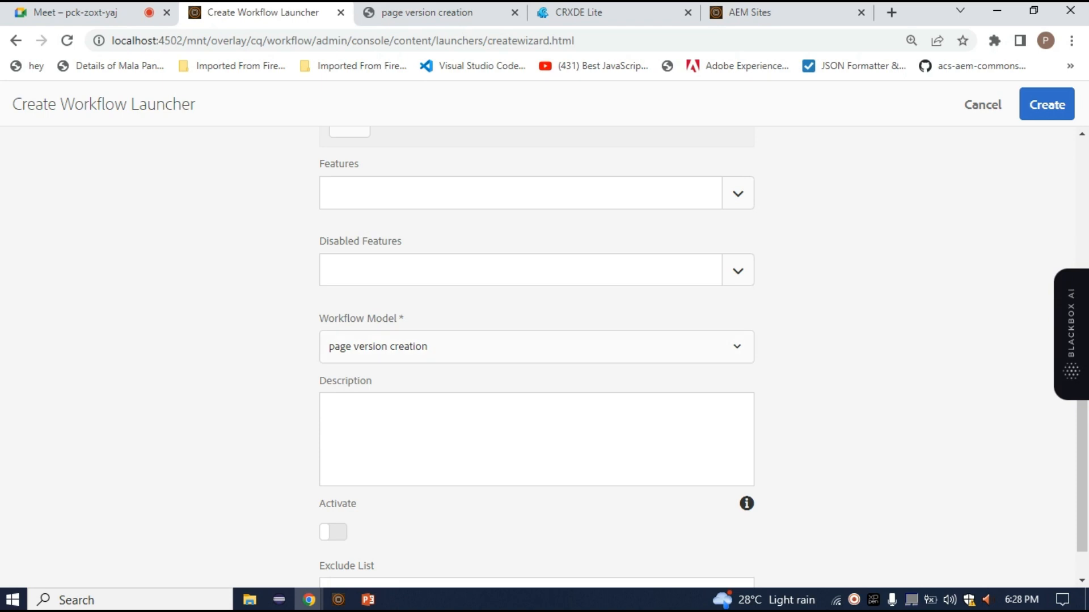
Activate the launcher and create it
scroll(536, 358, down, 1)
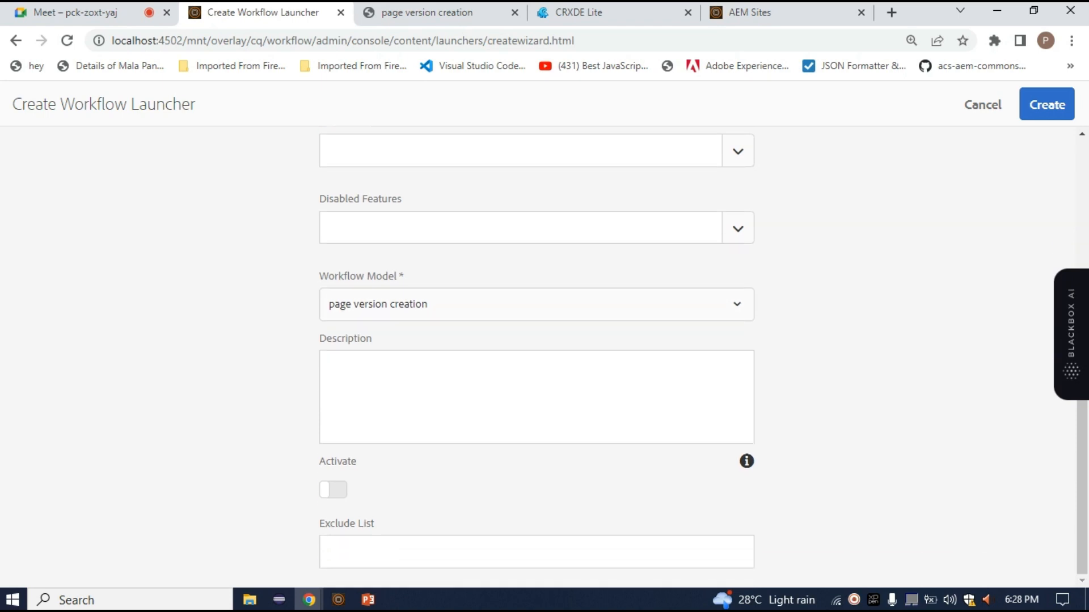
click(333, 490)
click(333, 490)
click(333, 490)
scroll(537, 357, up, 3)
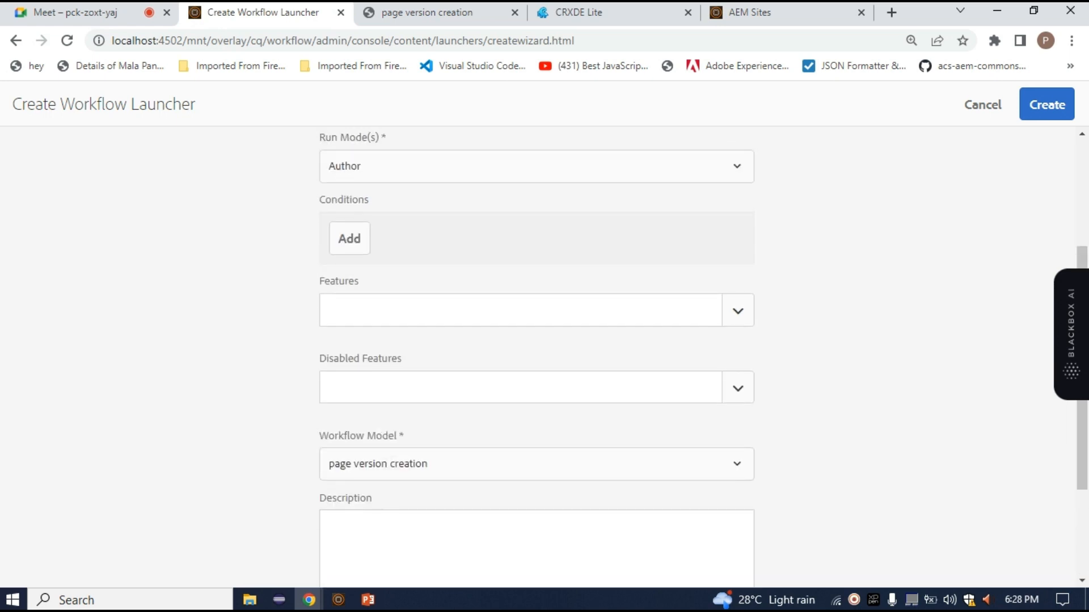
scroll(537, 357, down, 3)
scroll(536, 358, up, 6)
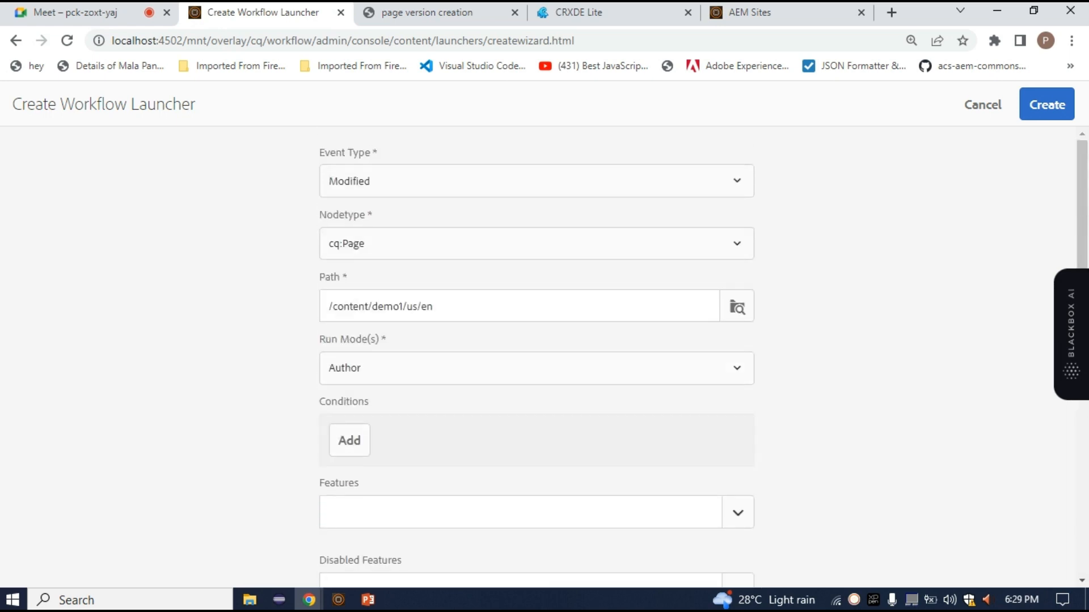
scroll(537, 357, down, 6)
click(334, 490)
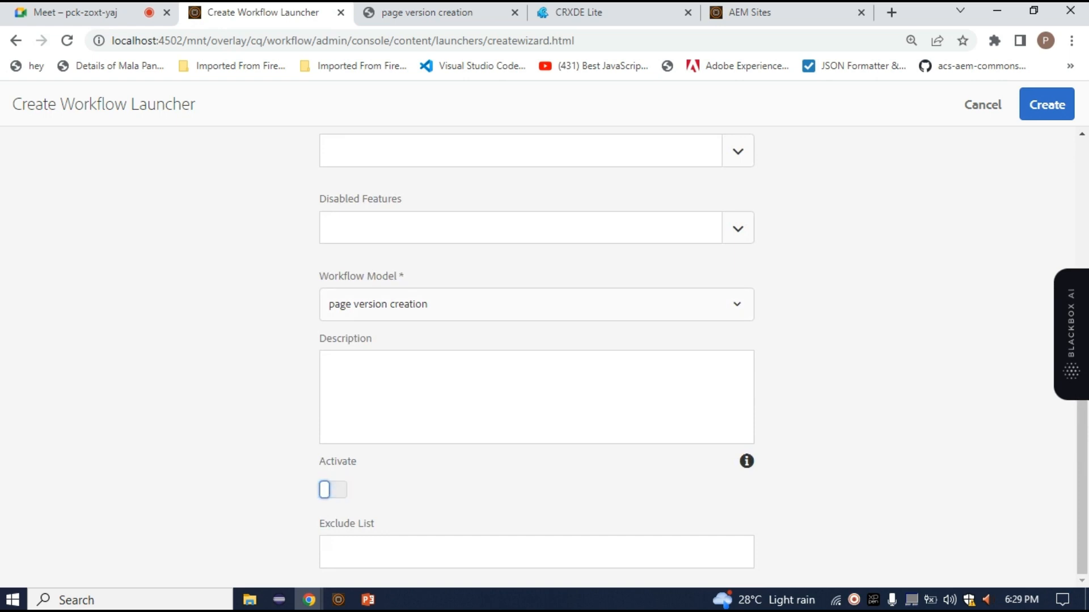
key(space)
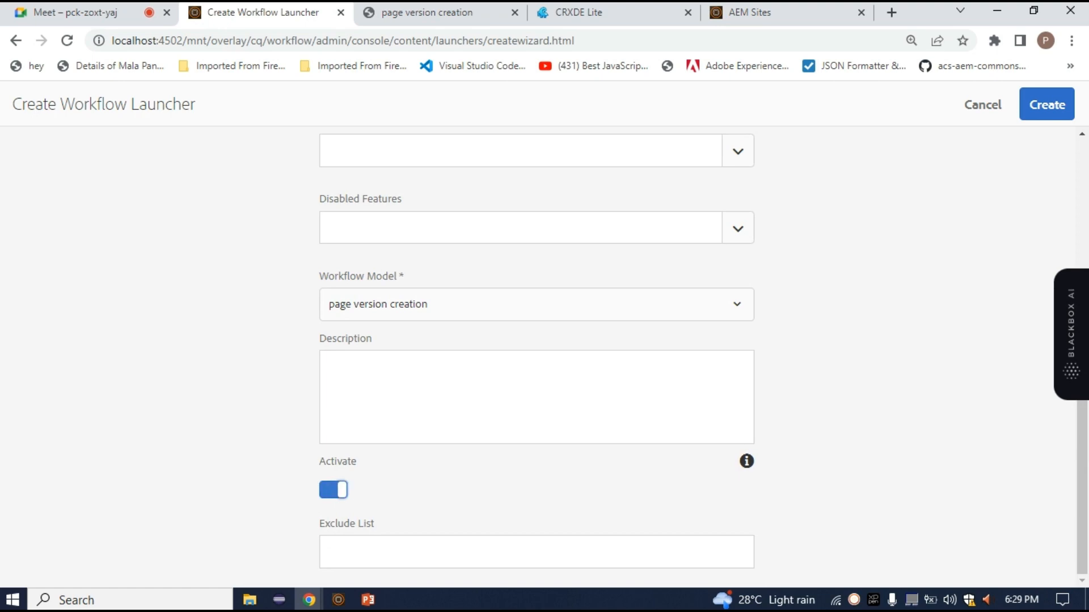
click(1047, 104)
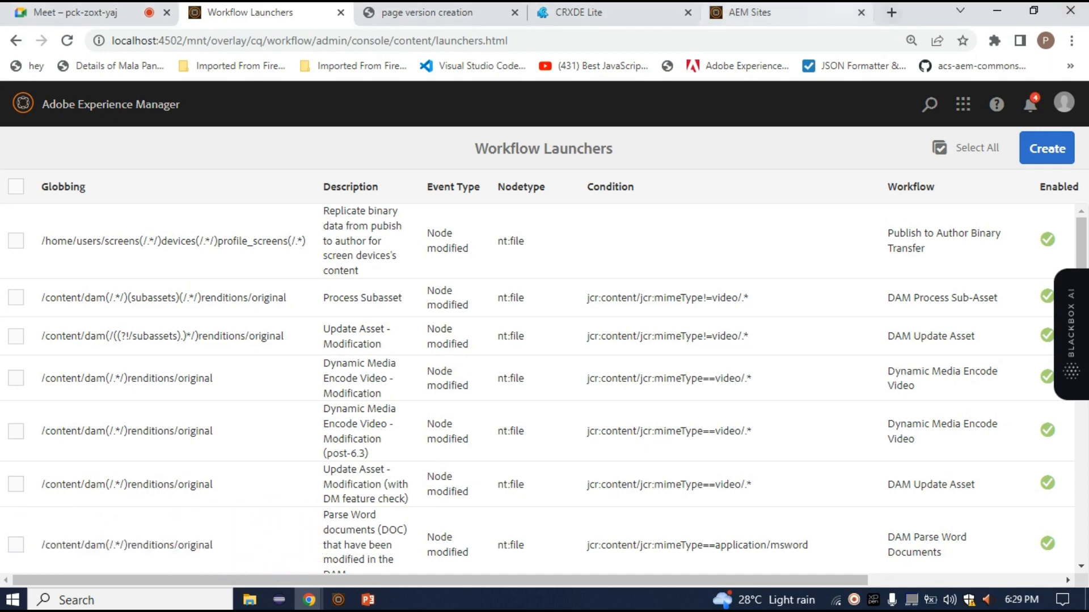
Return to the Sites console, hide its timeline rail, and open the en page for editing with the assets side panel shown
click(786, 12)
click(108, 186)
click(59, 149)
click(38, 183)
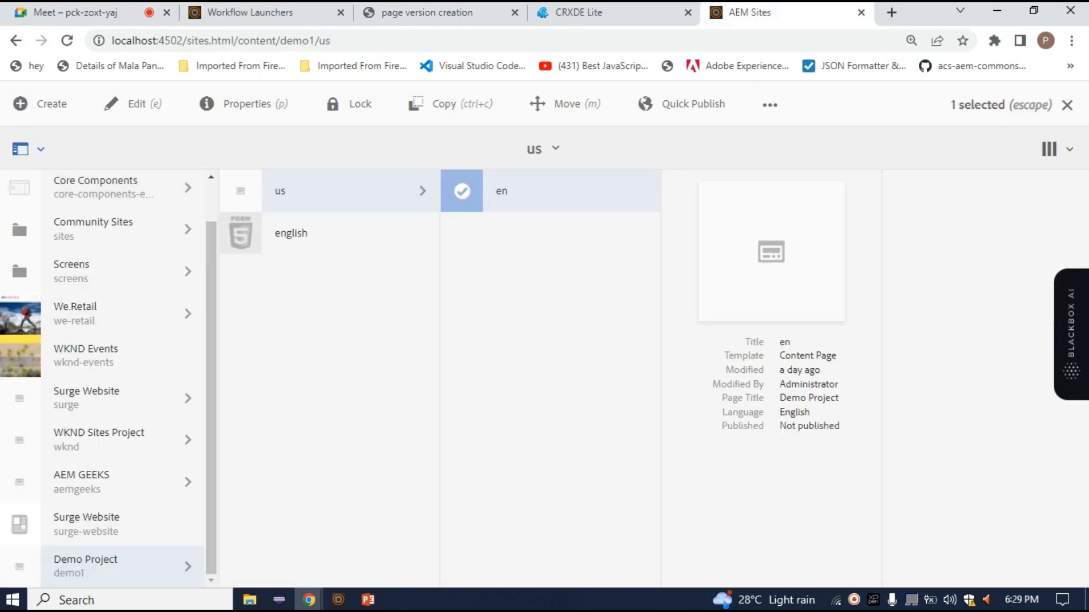
click(136, 104)
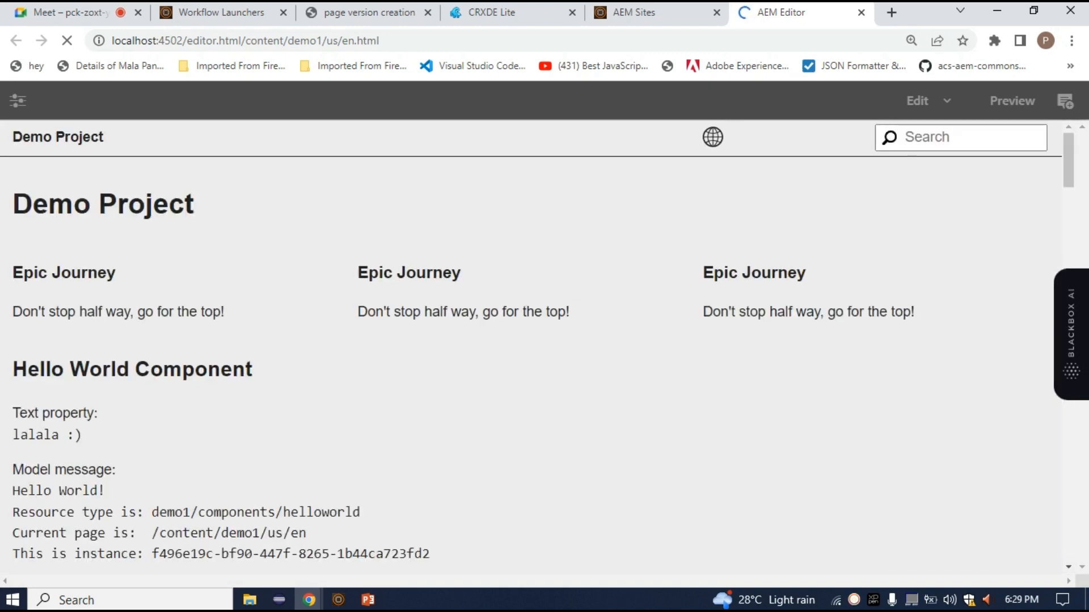
click(17, 100)
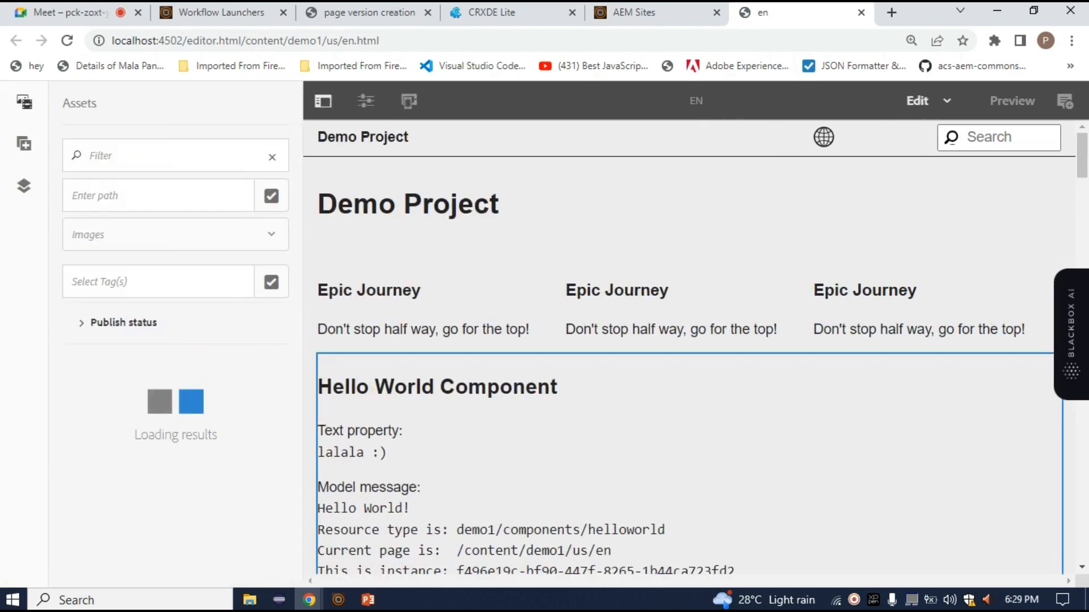
Delete the Hello World Component between the Epic Journey teasers and the comments section of the en page
scroll(832, 447, down, 3)
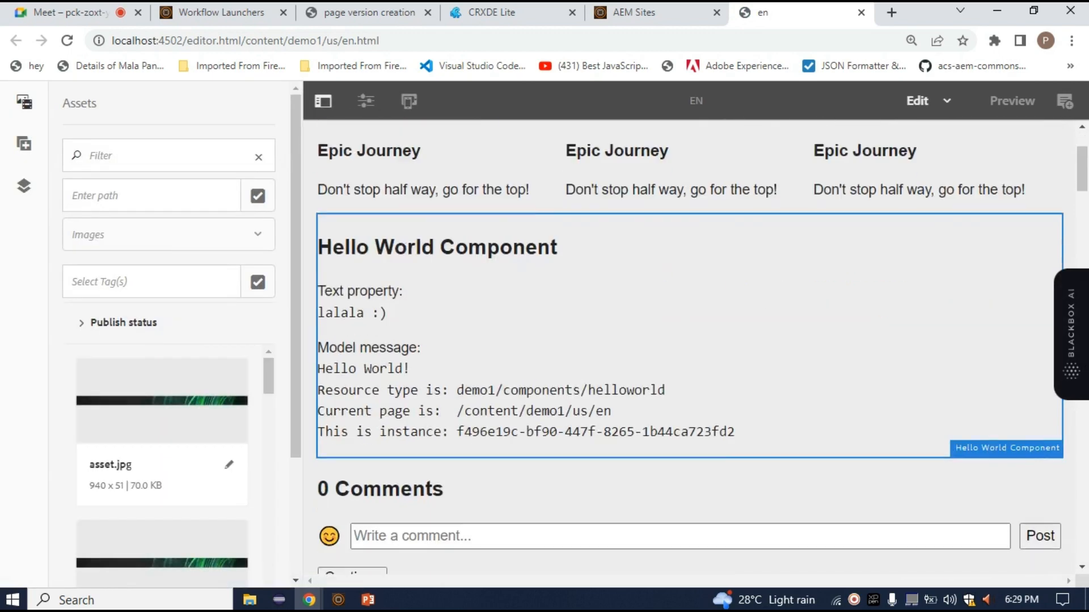
click(806, 352)
click(500, 175)
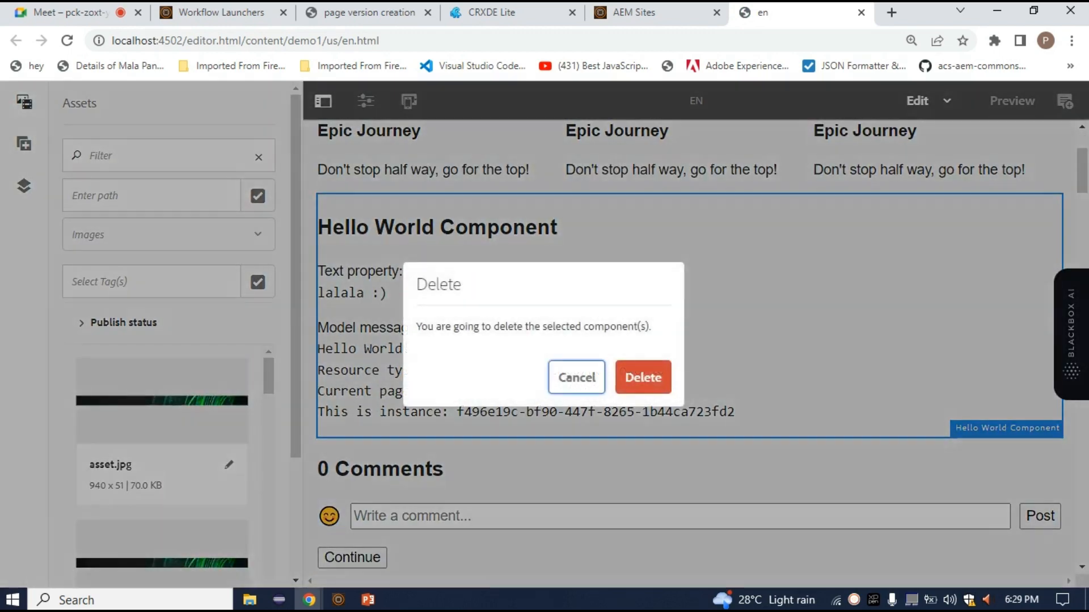
click(576, 378)
Insert a Hello World Component into the empty component placeholder below the hiker images, above the page footer
scroll(643, 378, down, 20)
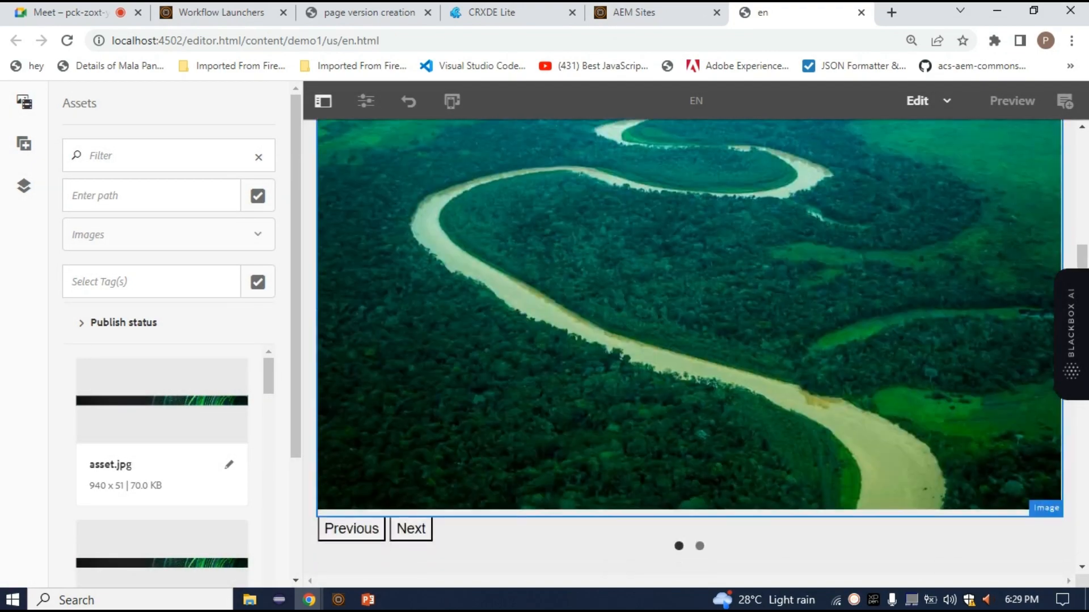
scroll(689, 340, up, 10)
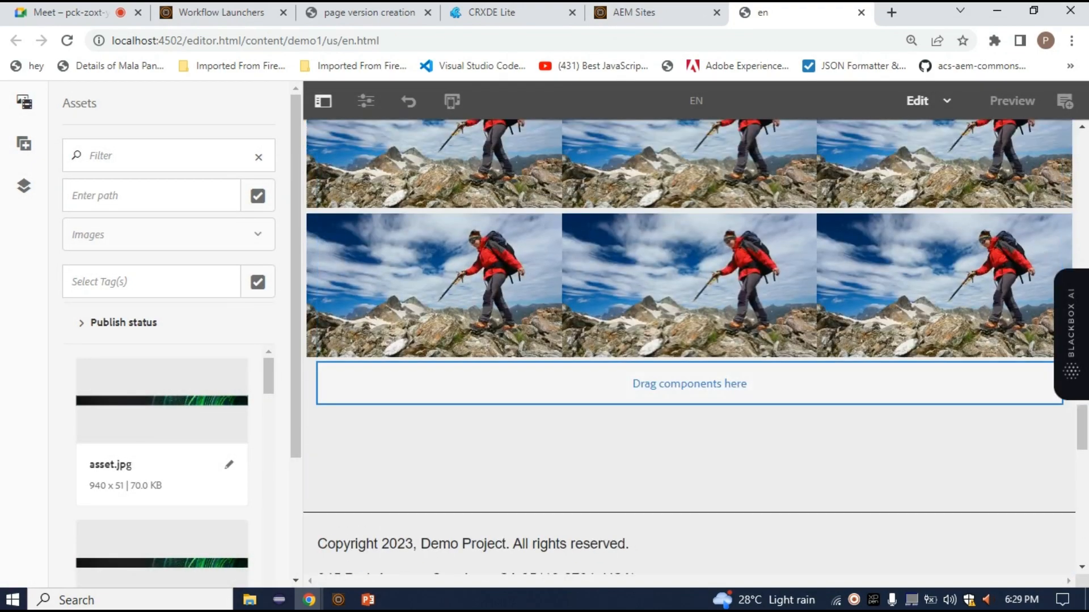
click(352, 384)
click(342, 344)
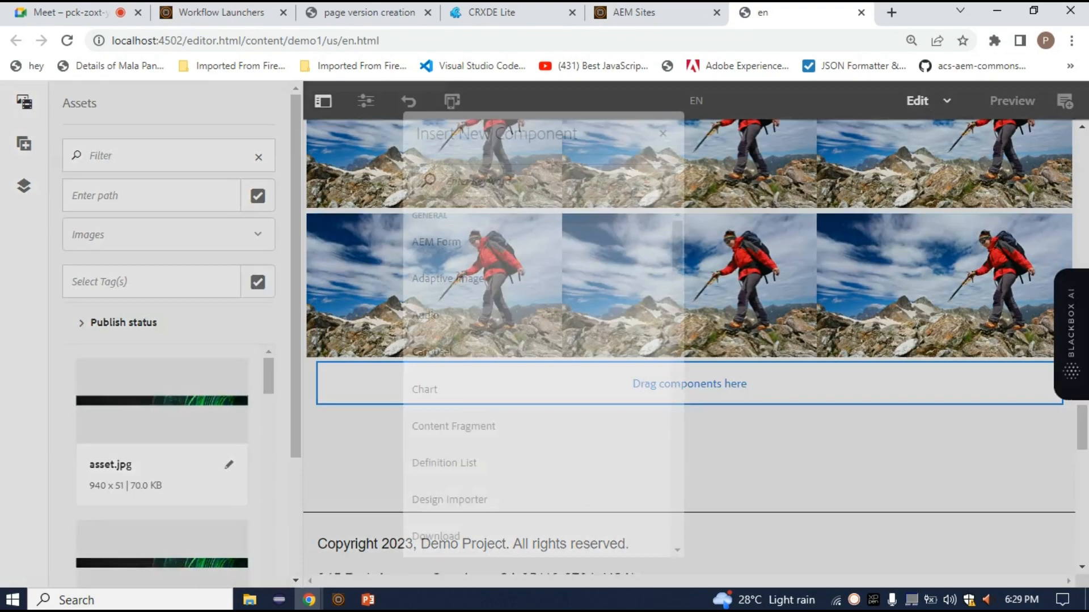
text(he)
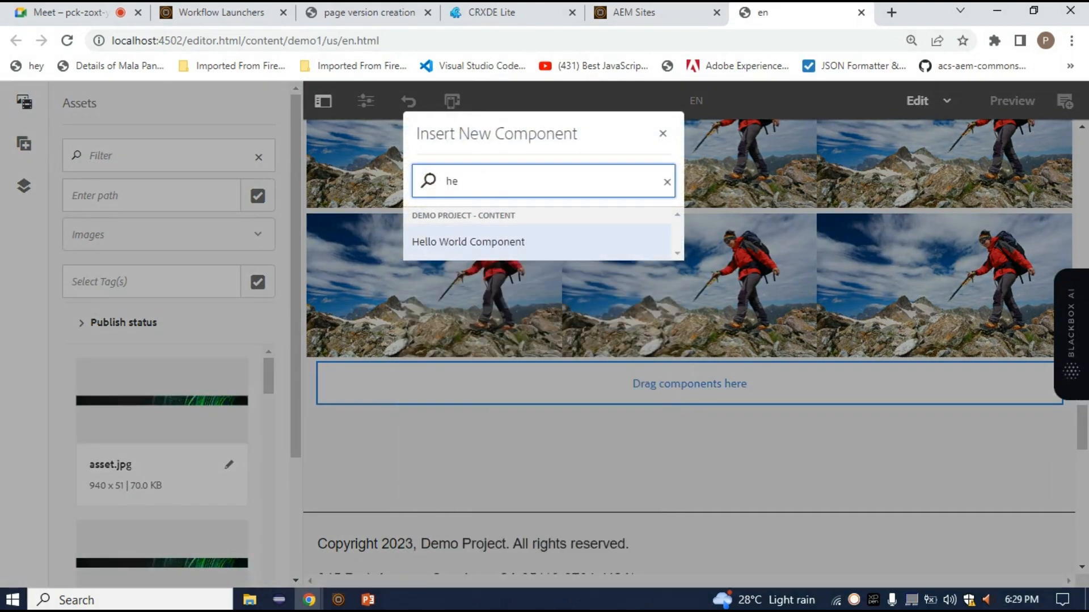
click(468, 243)
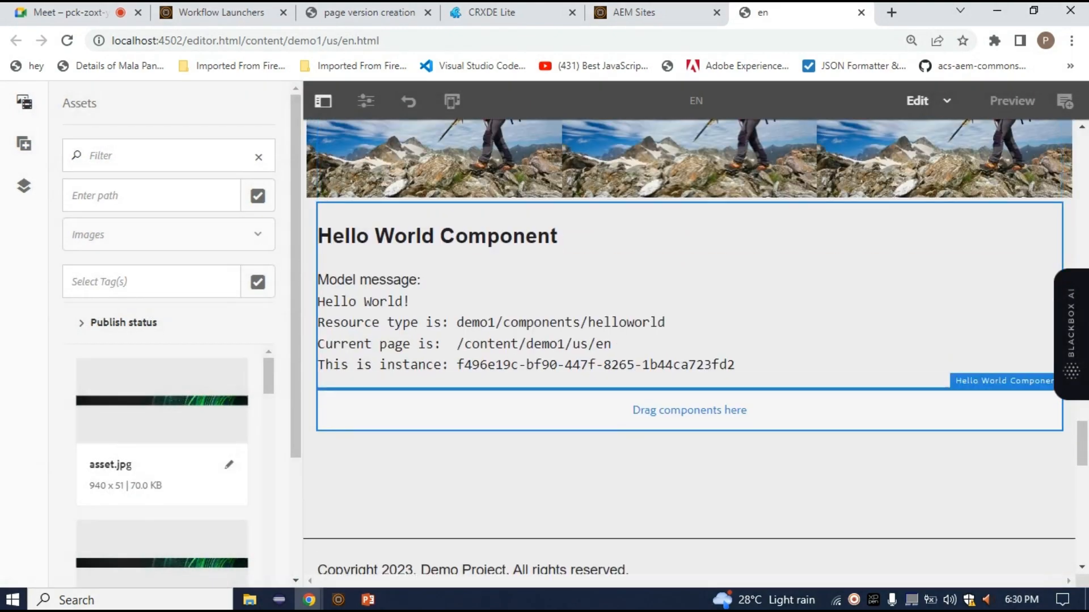
click(468, 256)
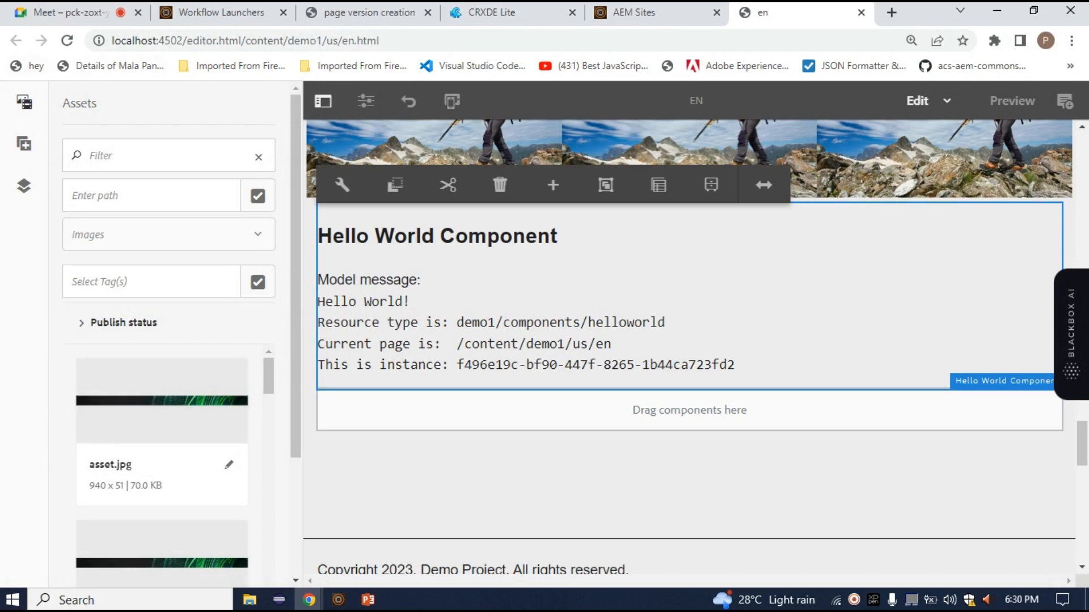
Reload the page editor and the Sites console, and reselect the en page under us
click(67, 41)
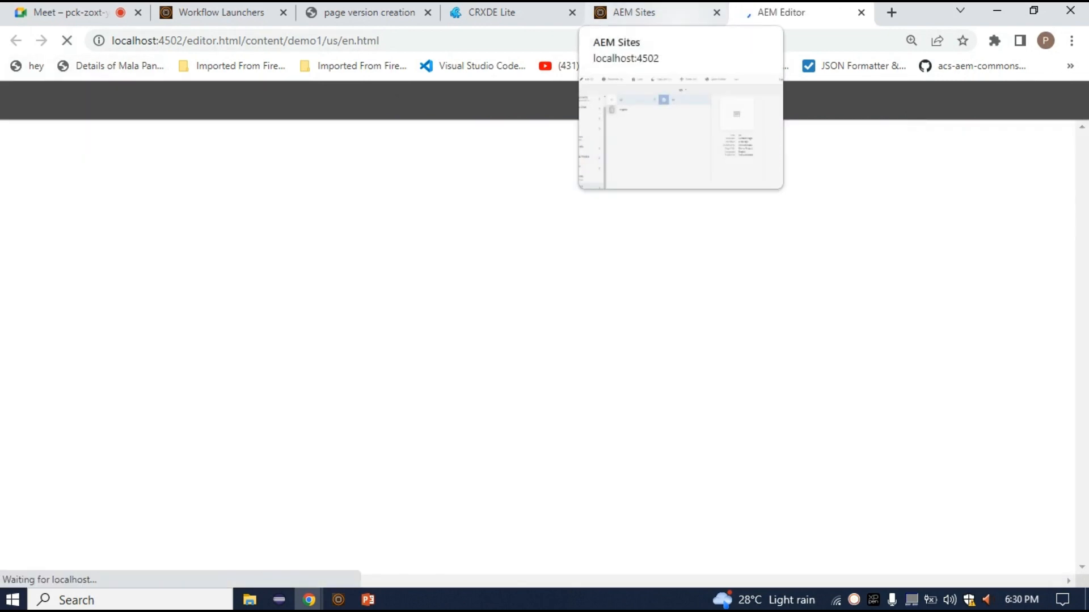
click(652, 12)
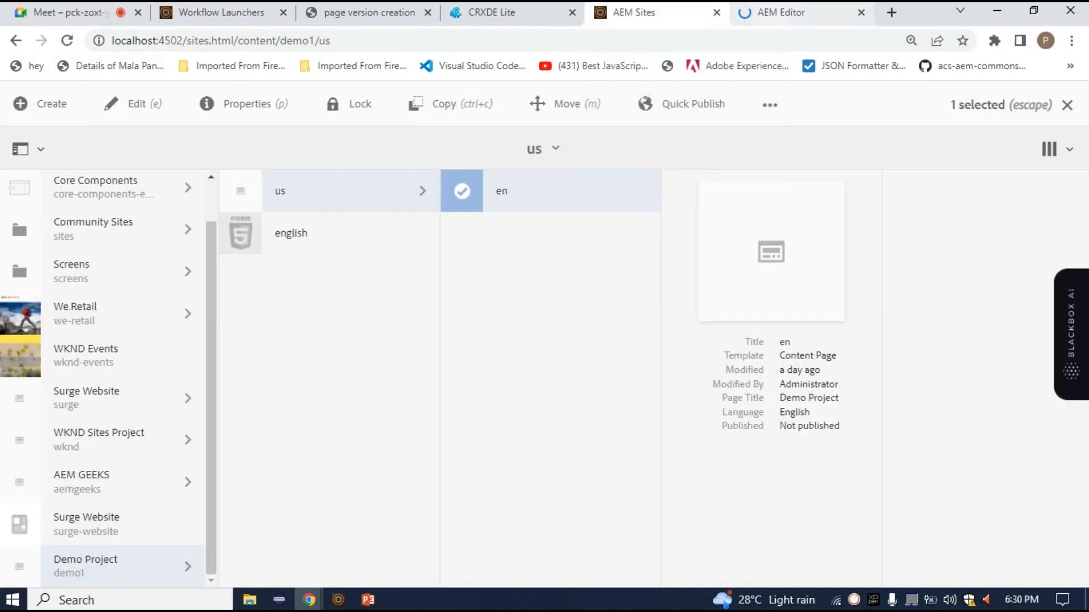
click(793, 12)
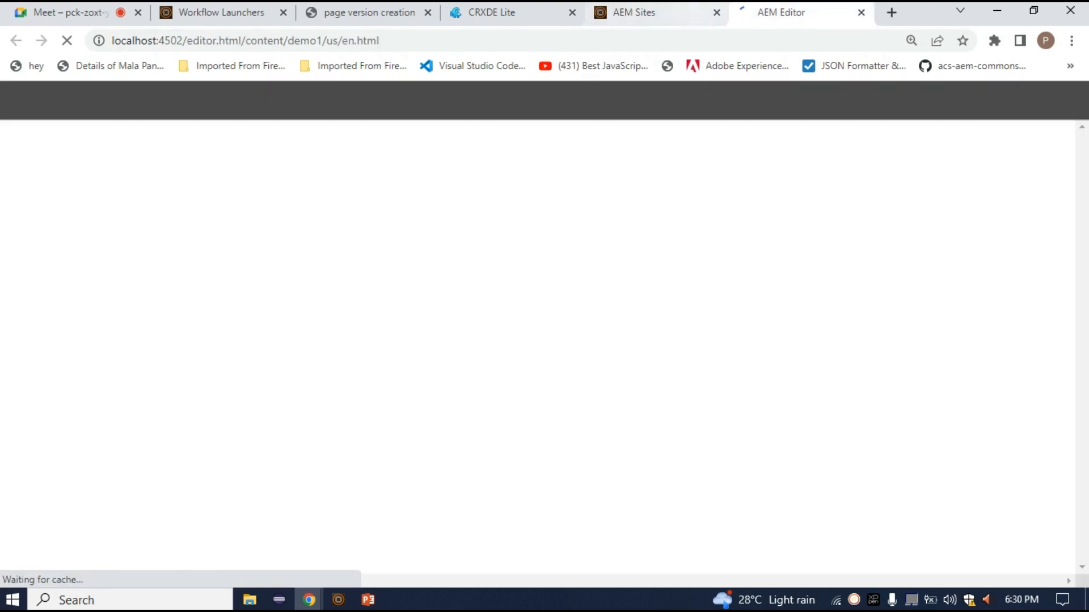
click(652, 12)
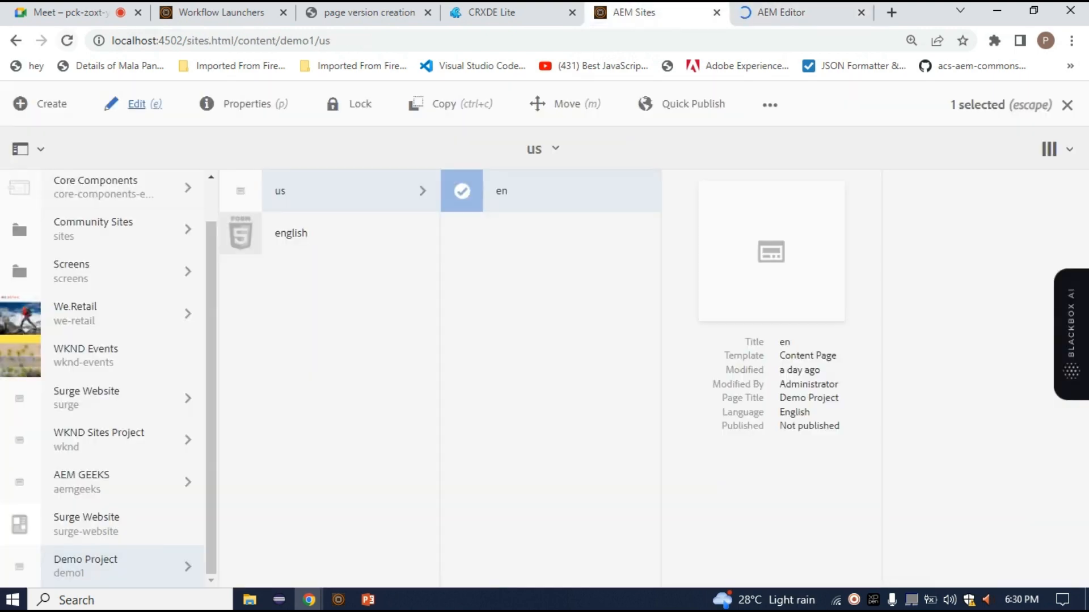
click(67, 40)
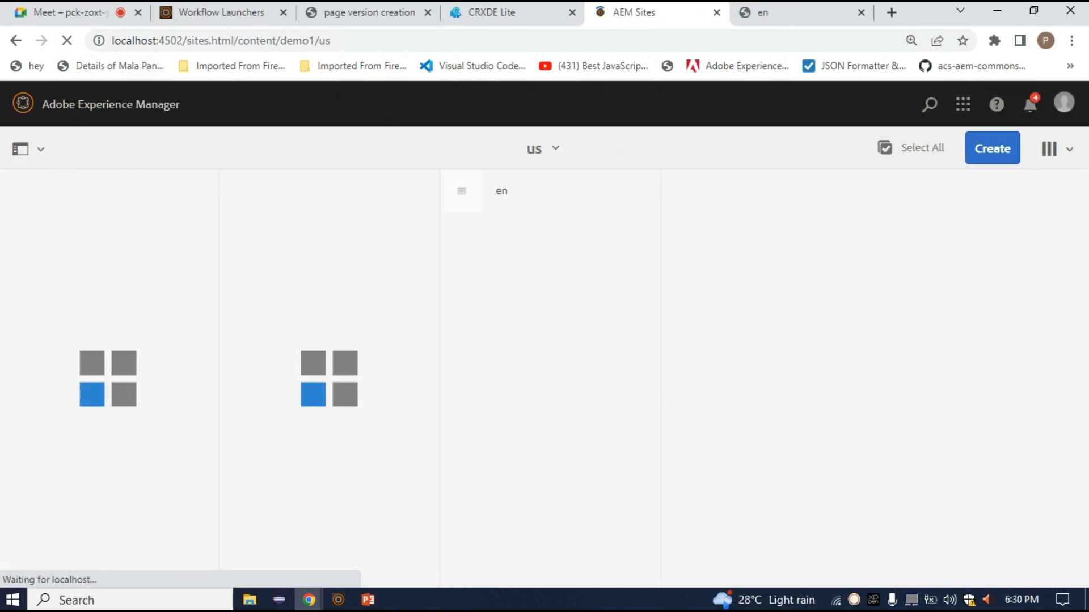
click(462, 191)
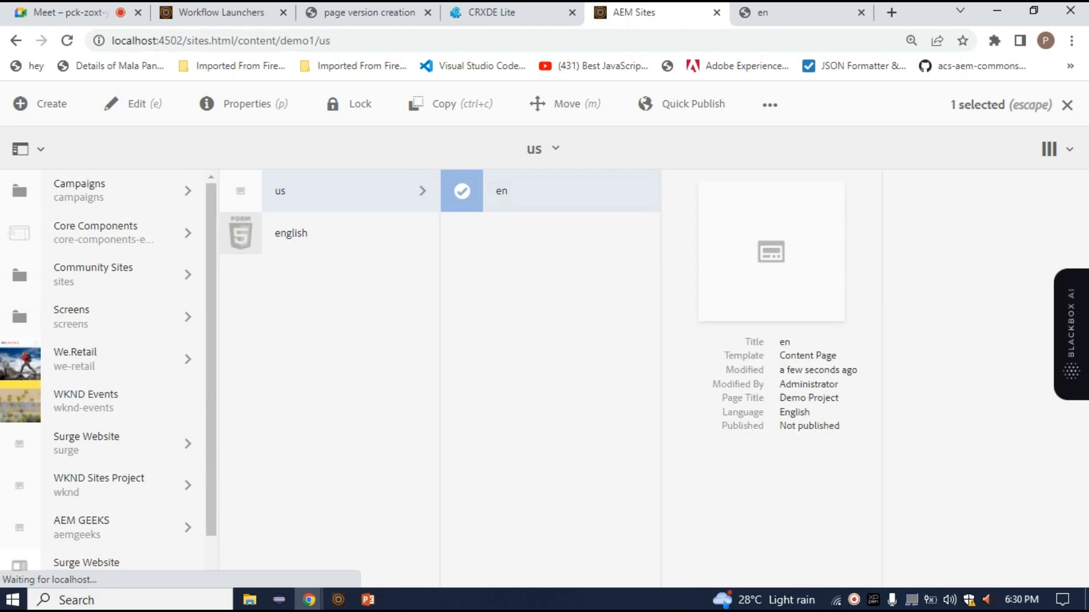
click(794, 13)
click(641, 12)
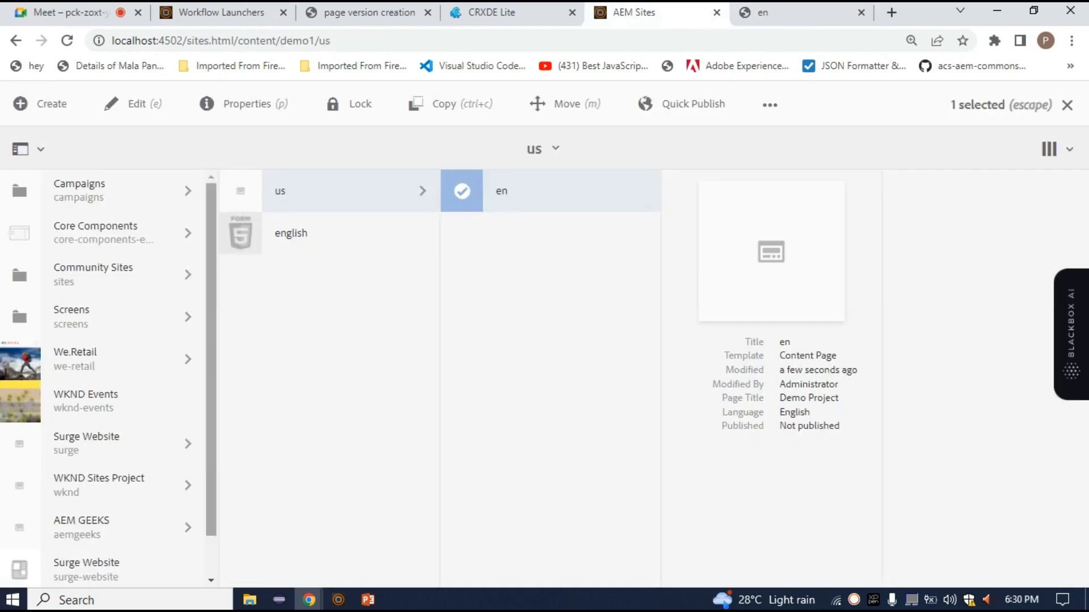
Show the en page's timeline filtered to Versions and check the versions' creation times
click(20, 148)
click(34, 256)
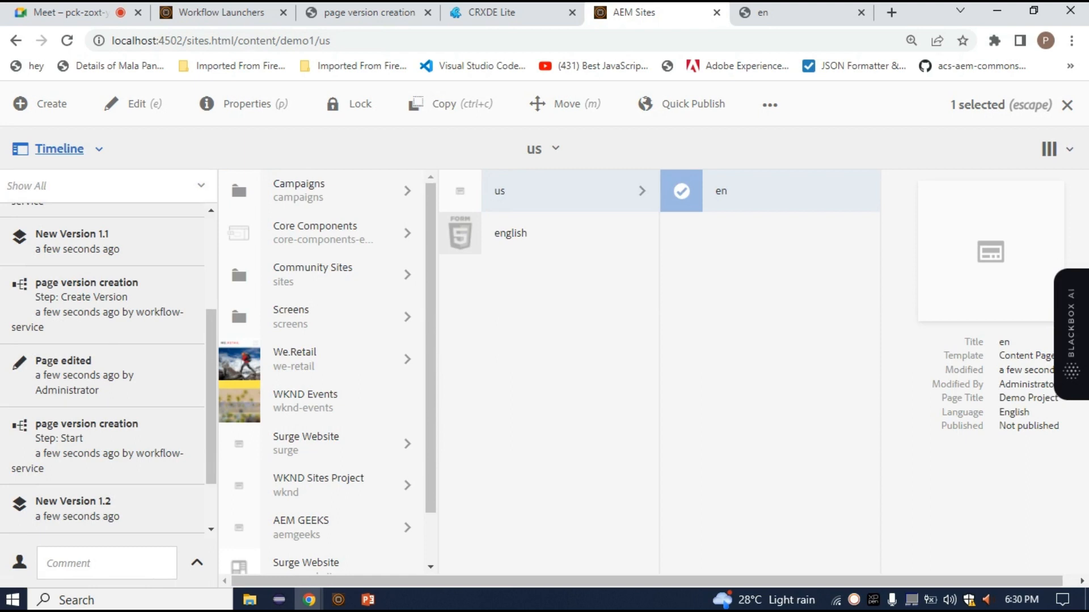
click(102, 186)
click(26, 403)
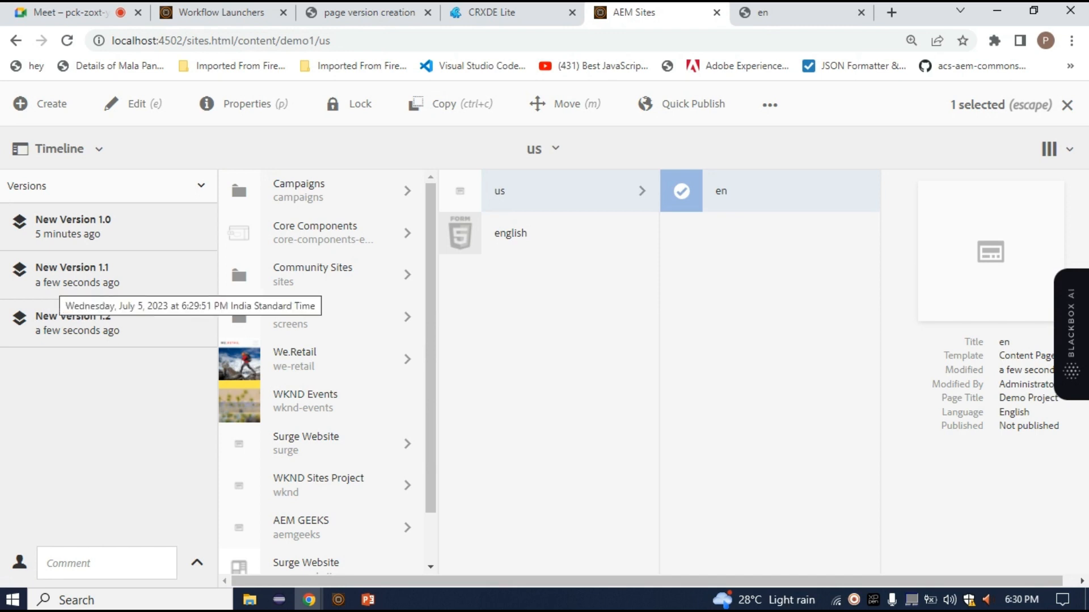
Review the Hello World Component on the en page, the page version creation model, and the en page's versions in the Sites console
click(778, 13)
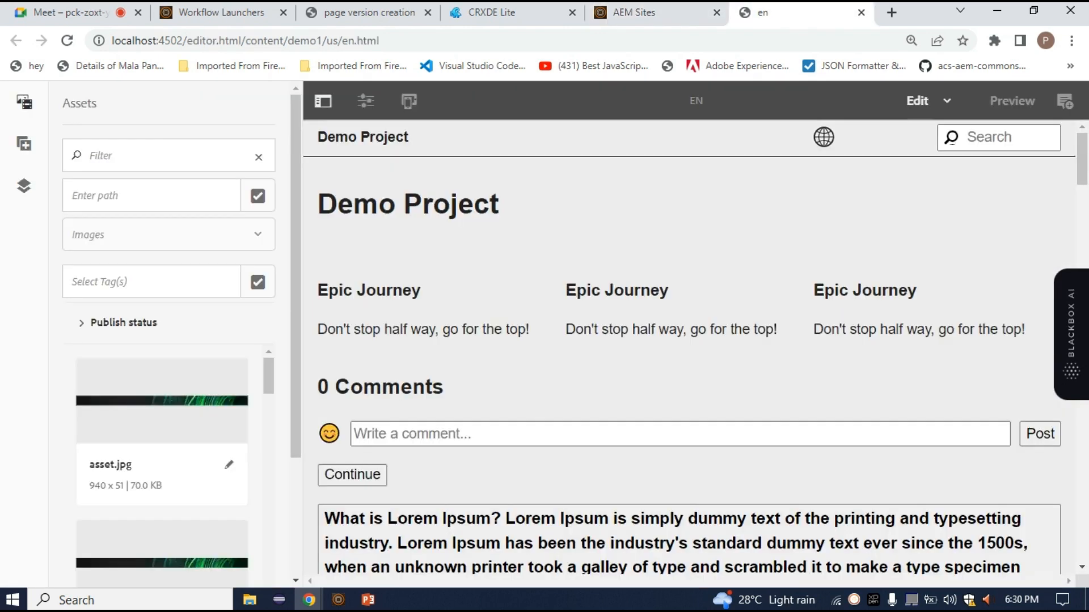
scroll(689, 346, down, 20)
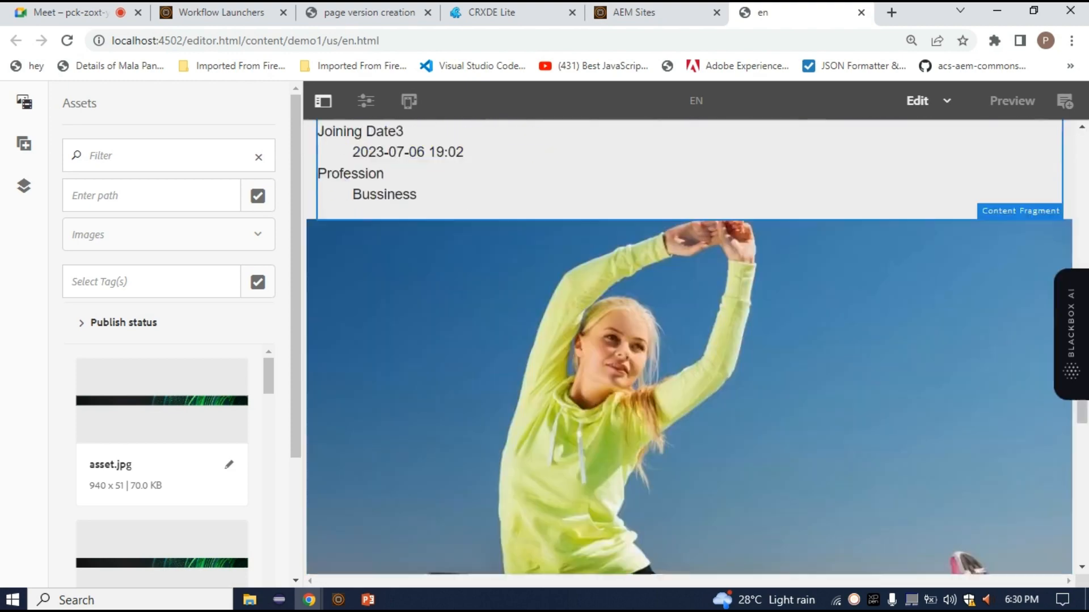
scroll(689, 346, up, 3)
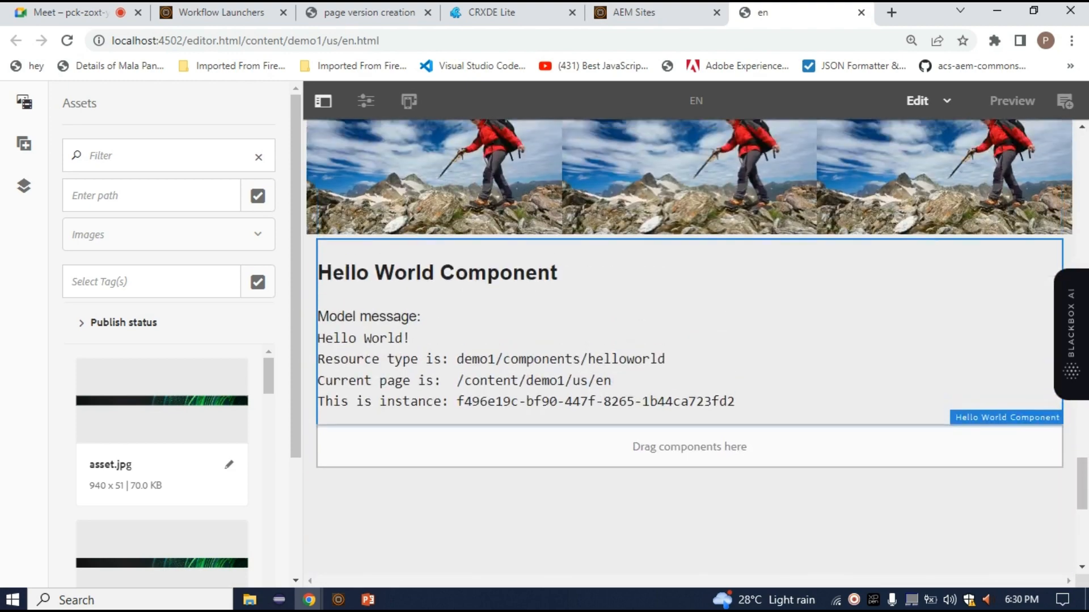
click(369, 13)
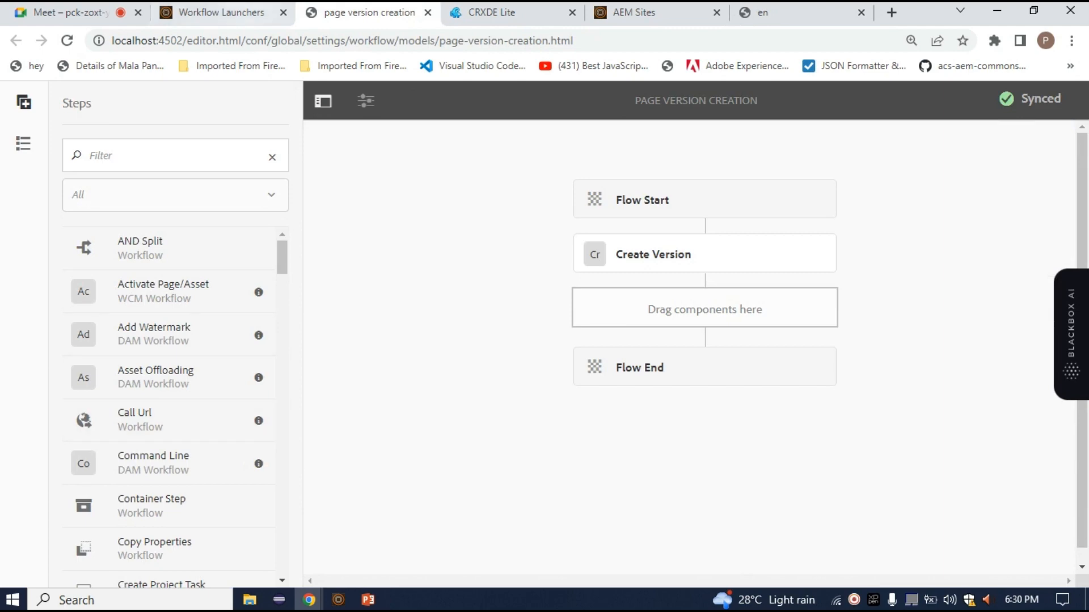
click(215, 12)
click(491, 12)
click(633, 12)
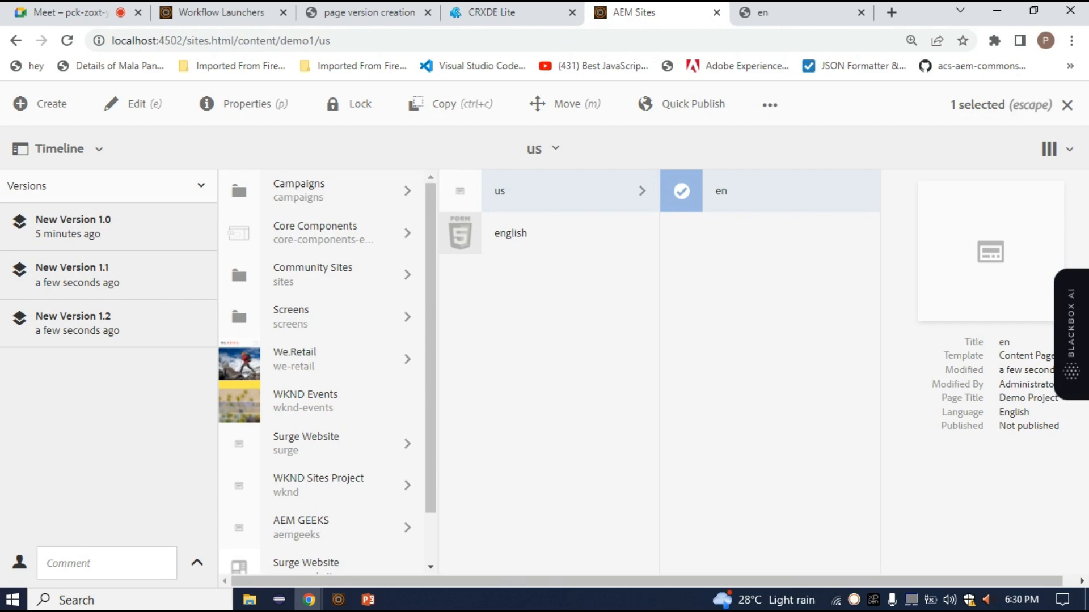
Switch to the PowerPoint slide show, end it discarding the ink annotations, and restart it on the blank slide
click(369, 600)
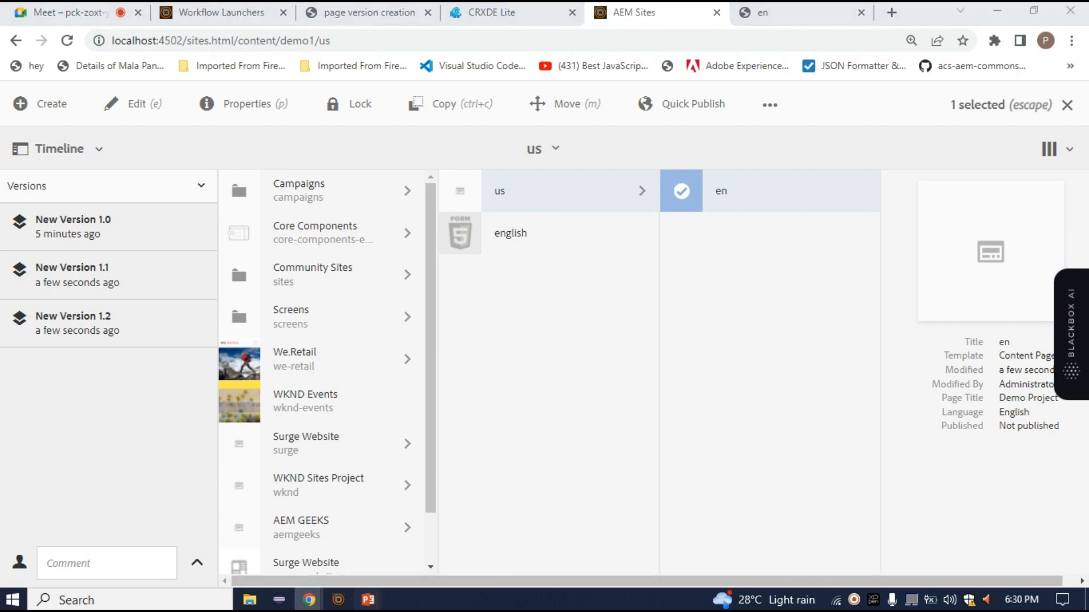
click(453, 538)
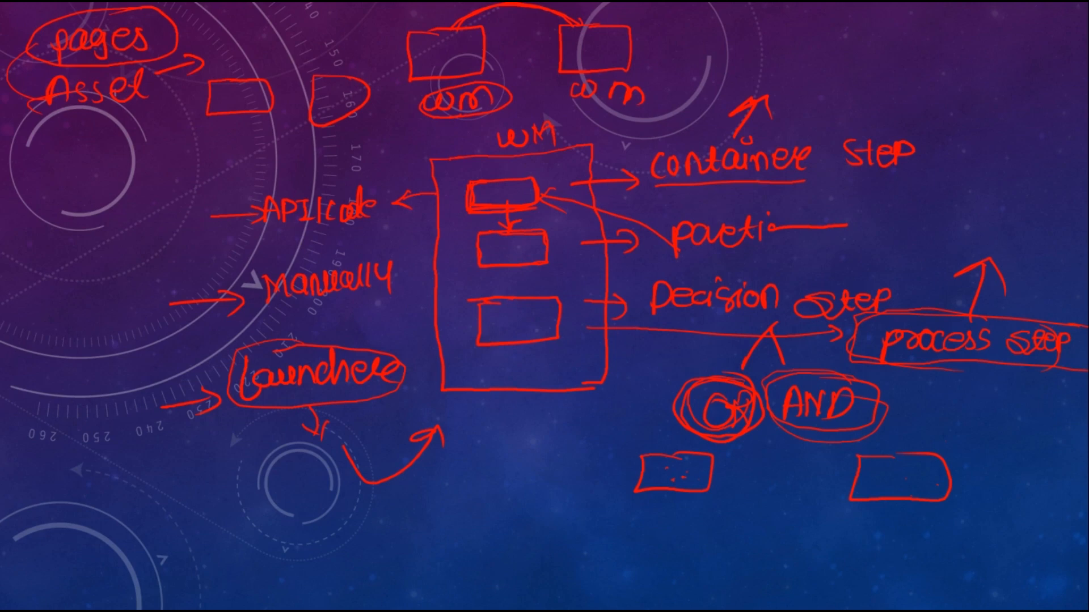
key(Escape)
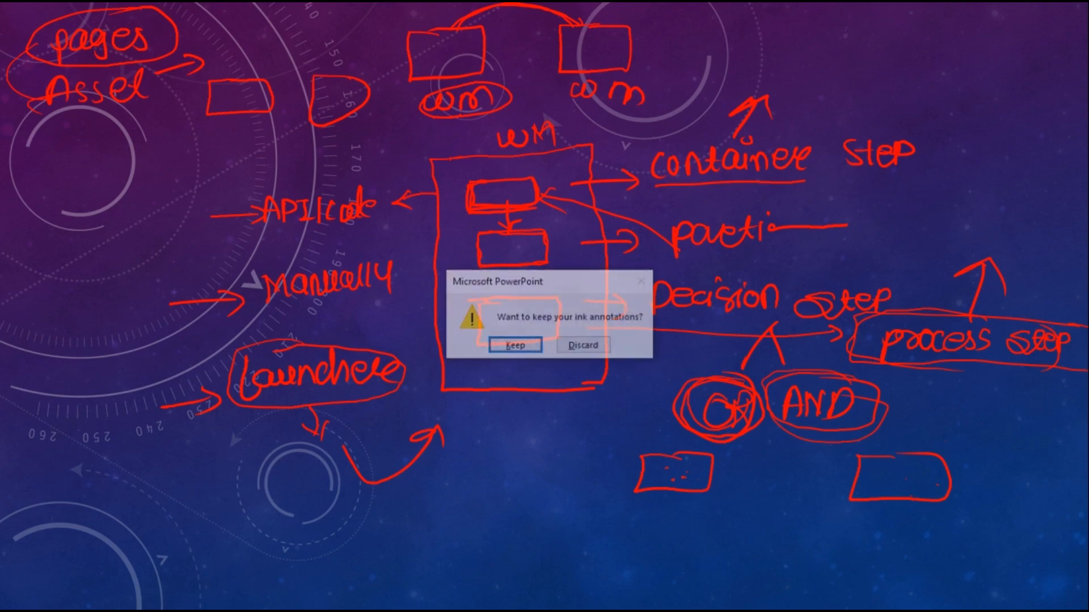
key(Tab)
key(Return)
click(96, 12)
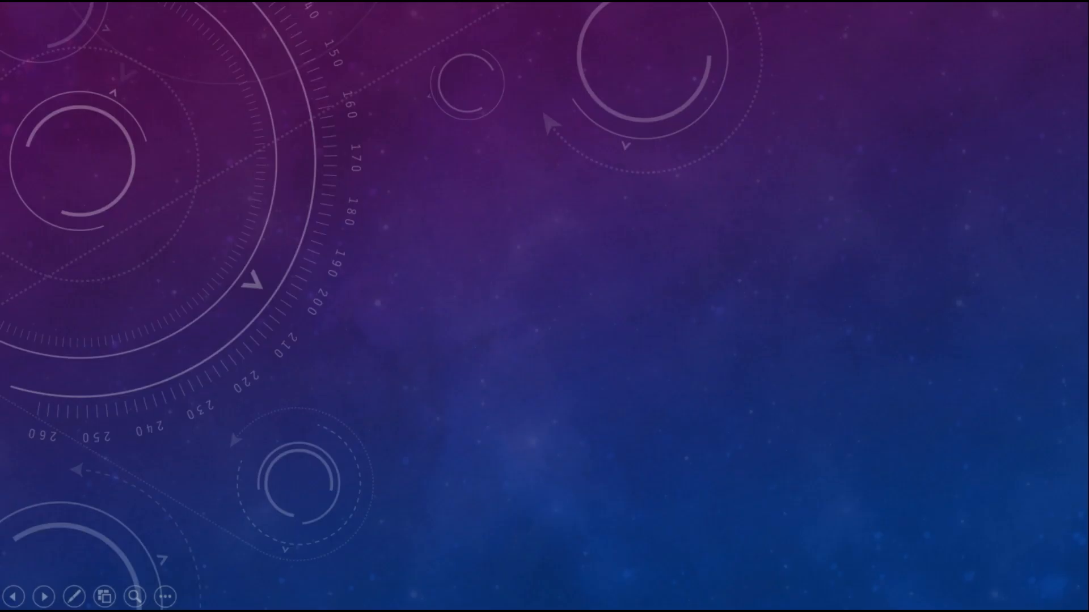
Handwrite "payload → Asset or pages" along the slide's upper edge, boxing "Asset" and underlining "pages"
mouse_move(367, 42)
mouse_down()
mouse_move(370, 62)
mouse_move(410, 39)
mouse_move(444, 47)
mouse_move(460, 31)
mouse_move(489, 46)
mouse_move(562, 44)
mouse_move(719, 23)
mouse_move(726, 42)
mouse_move(754, 26)
mouse_up()
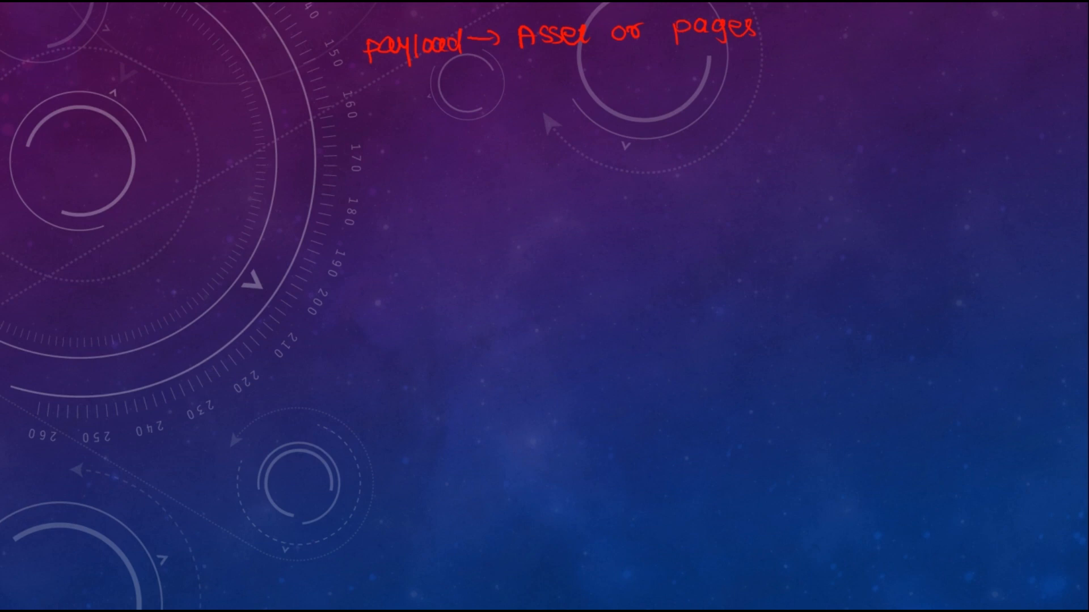
mouse_move(520, 54)
mouse_down()
mouse_move(577, 54)
mouse_move(571, 15)
mouse_move(514, 46)
mouse_move(532, 56)
mouse_up()
drag(669, 48, 765, 42)
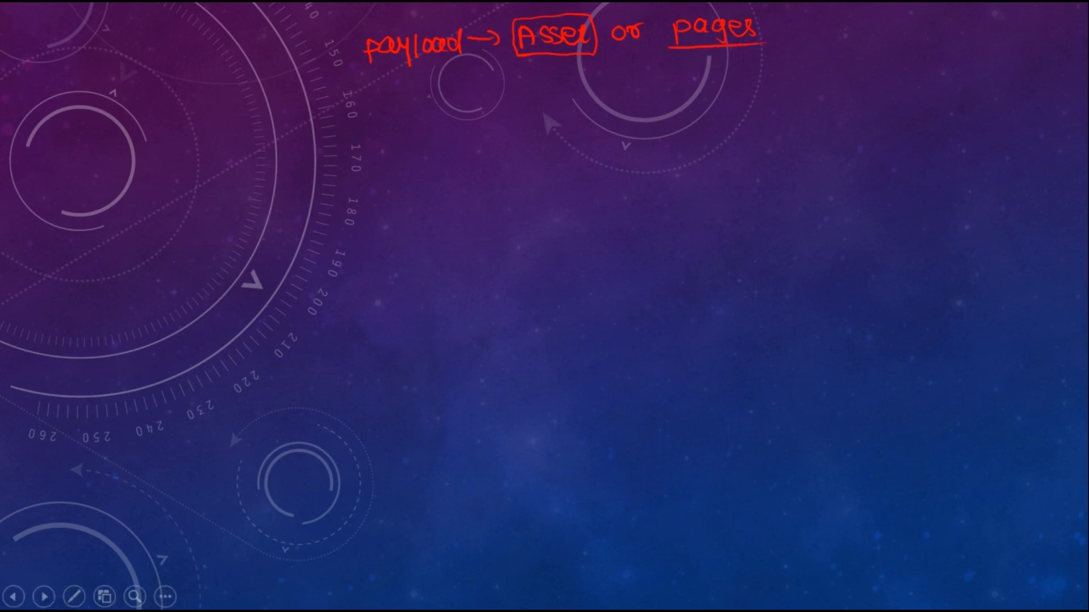
Sketch two boxes labelled "author" and "publish", scribble content inside the author box, write "publish" above them, and double-underline "author"
mouse_move(816, 54)
mouse_down()
mouse_move(799, 55)
mouse_move(809, 98)
mouse_move(849, 50)
mouse_move(800, 54)
mouse_up()
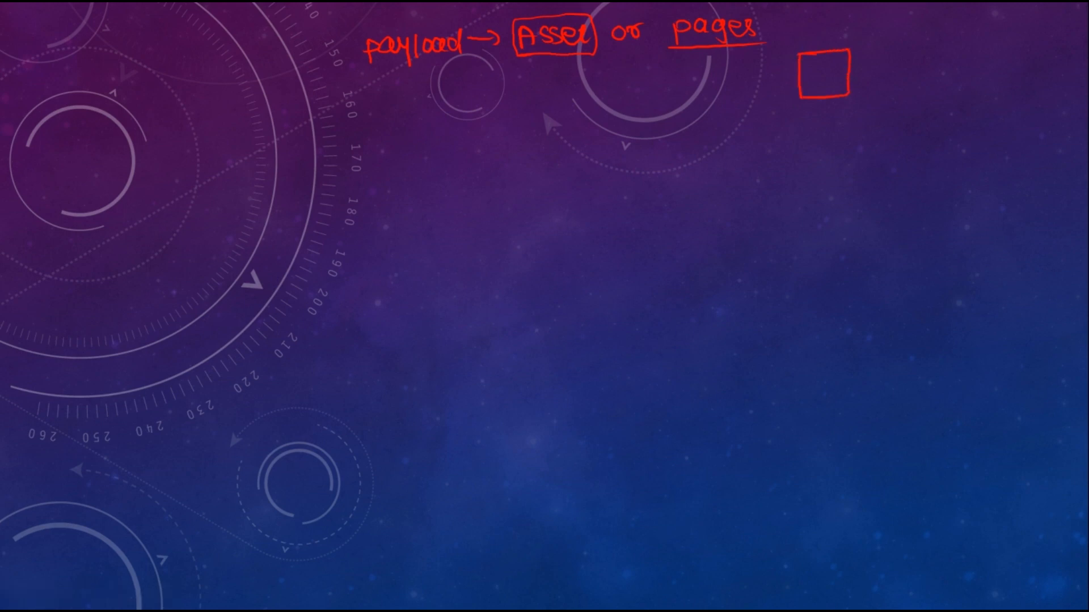
mouse_move(852, 90)
mouse_down()
mouse_move(840, 52)
mouse_move(831, 70)
mouse_up()
drag(808, 80, 828, 75)
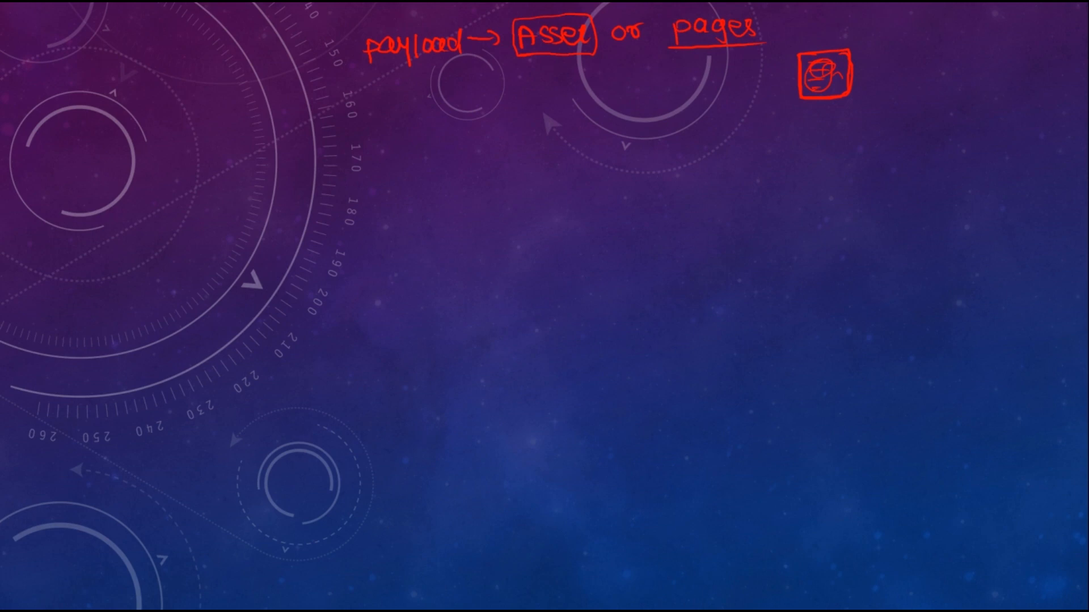
mouse_move(858, 22)
mouse_down()
mouse_move(859, 36)
mouse_move(909, 17)
mouse_move(914, 34)
mouse_move(951, 36)
mouse_move(955, 96)
mouse_move(1015, 54)
mouse_move(977, 52)
mouse_up()
mouse_move(975, 111)
mouse_down()
mouse_move(974, 137)
mouse_move(1008, 108)
mouse_move(1026, 128)
mouse_move(1070, 129)
mouse_up()
drag(780, 129, 865, 113)
drag(766, 150, 835, 142)
drag(765, 163, 814, 157)
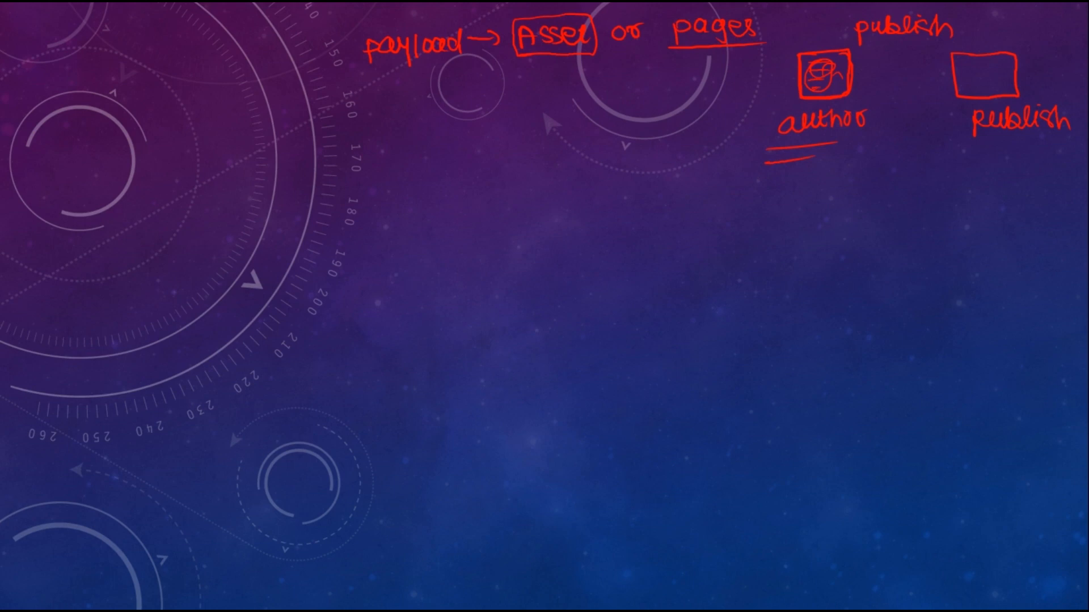
Draw a double-line arrow from the author box to the publish box, then circle the upper "publish" and link it to the publish box
drag(853, 88, 929, 87)
mouse_move(849, 91)
mouse_down()
mouse_move(941, 87)
mouse_move(916, 103)
mouse_up()
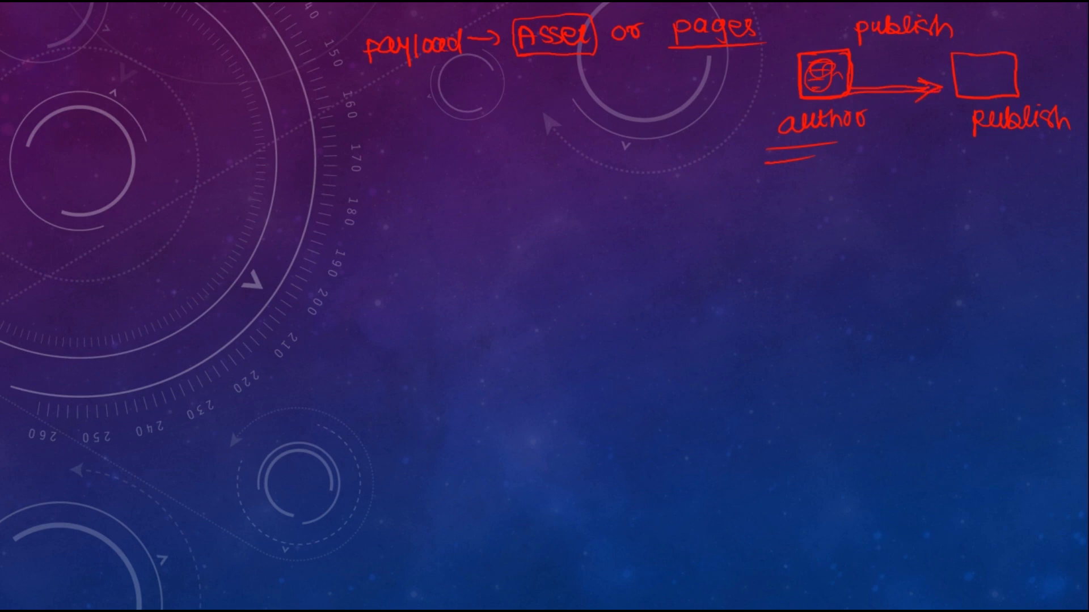
mouse_move(929, 10)
mouse_down()
mouse_move(846, 14)
mouse_move(957, 41)
mouse_move(920, 17)
mouse_up()
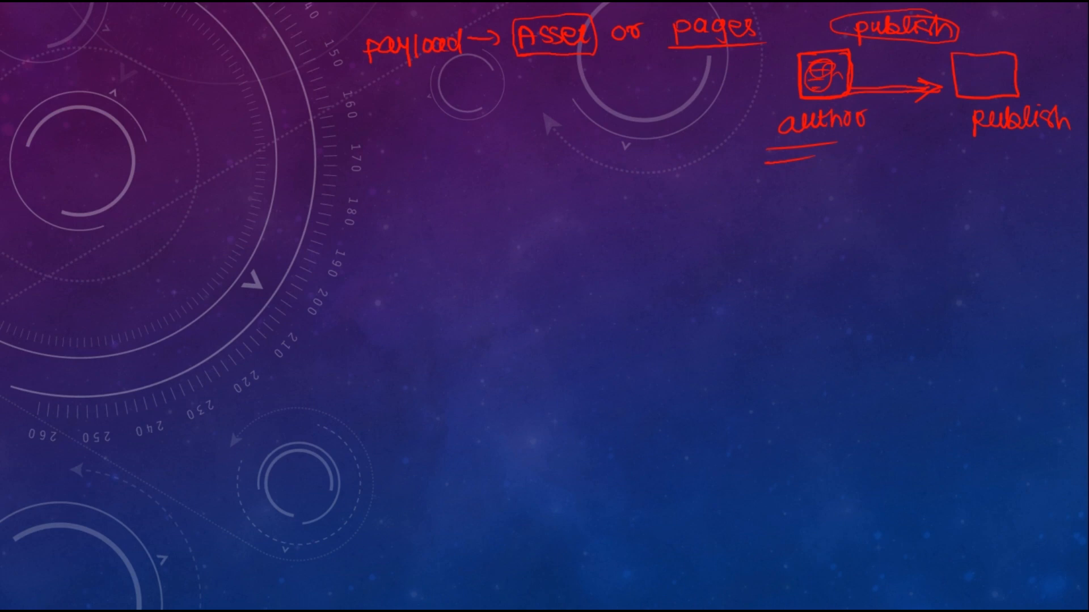
drag(954, 33, 982, 54)
Mark the payload line with a circled 1 and write "WM" beneath it with a circled 2
drag(336, 47, 336, 62)
mouse_move(333, 38)
mouse_down()
mouse_move(321, 58)
mouse_move(334, 39)
mouse_up()
mouse_move(322, 112)
mouse_down()
mouse_move(323, 121)
mouse_move(347, 120)
mouse_up()
mouse_move(349, 97)
mouse_down()
mouse_move(360, 117)
mouse_move(334, 101)
mouse_move(392, 138)
mouse_up()
drag(405, 117, 408, 136)
mouse_move(409, 113)
mouse_down()
mouse_move(409, 136)
mouse_move(440, 126)
mouse_up()
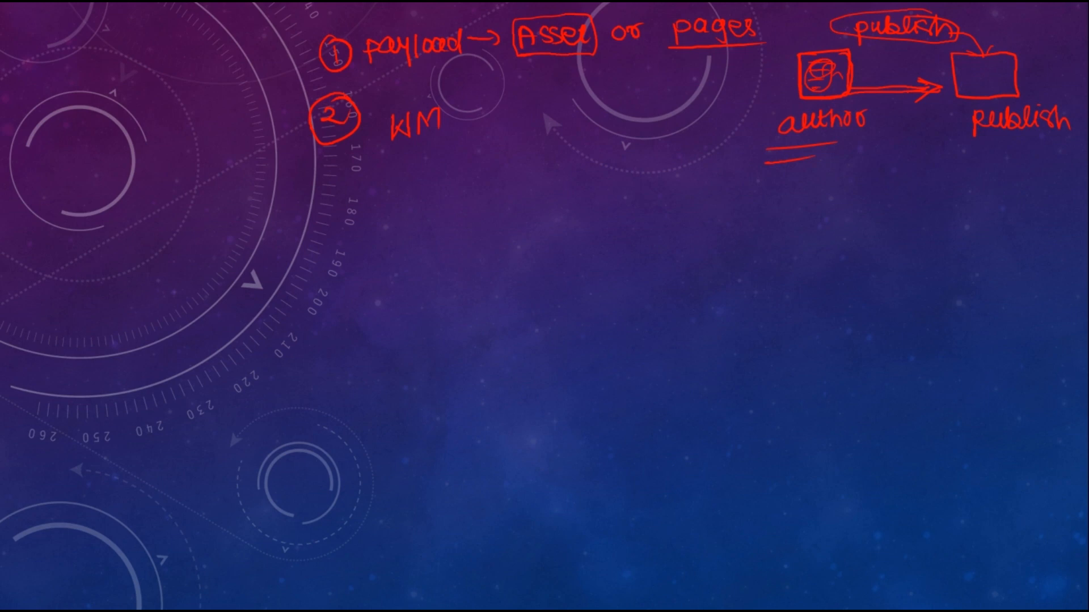
Draw curved lines from the circled 1 and 2 merging into one arrow, and write "API" at its tip
mouse_move(319, 58)
mouse_down()
mouse_move(267, 85)
mouse_move(274, 221)
mouse_move(301, 241)
mouse_up()
mouse_move(319, 142)
mouse_down()
mouse_move(292, 209)
mouse_move(310, 242)
mouse_move(352, 245)
mouse_move(346, 254)
mouse_up()
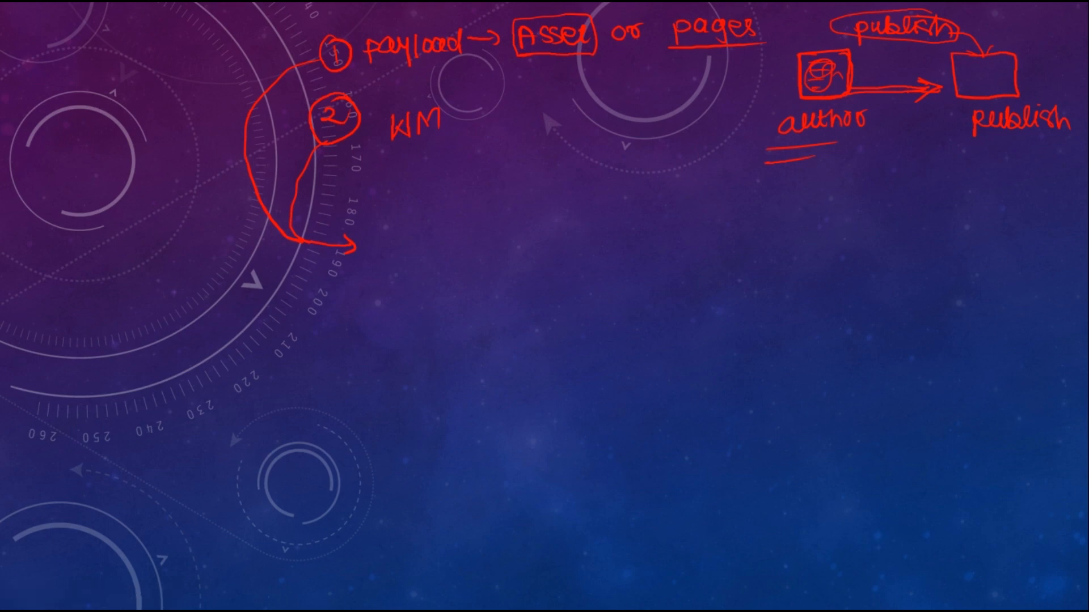
mouse_move(373, 263)
mouse_down()
mouse_move(397, 258)
mouse_move(393, 248)
mouse_up()
mouse_move(402, 262)
mouse_down()
mouse_move(414, 236)
mouse_move(406, 252)
mouse_up()
drag(422, 234, 439, 230)
drag(431, 231, 430, 257)
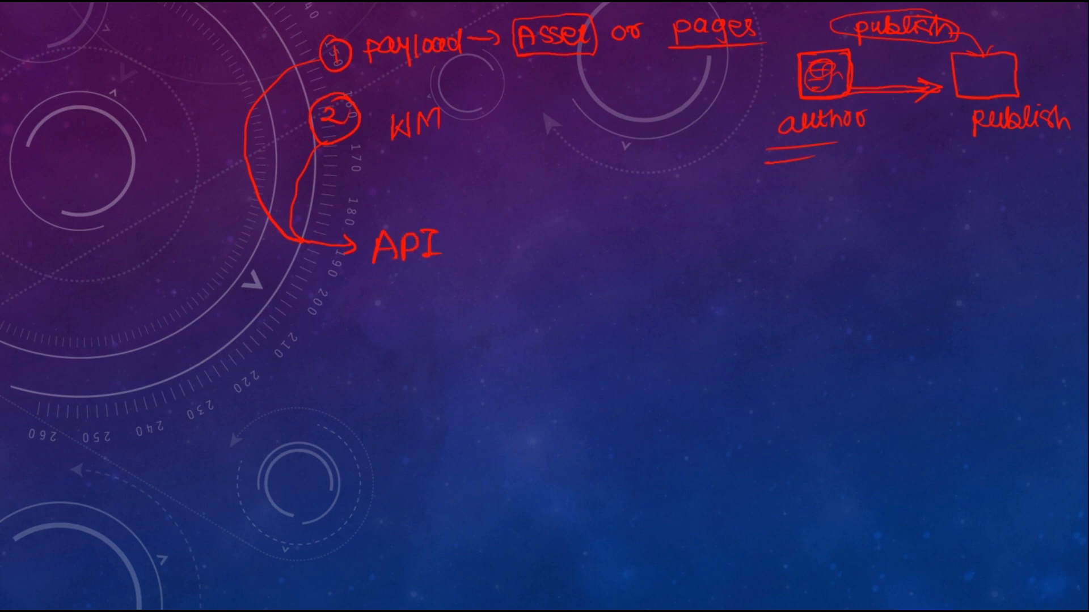